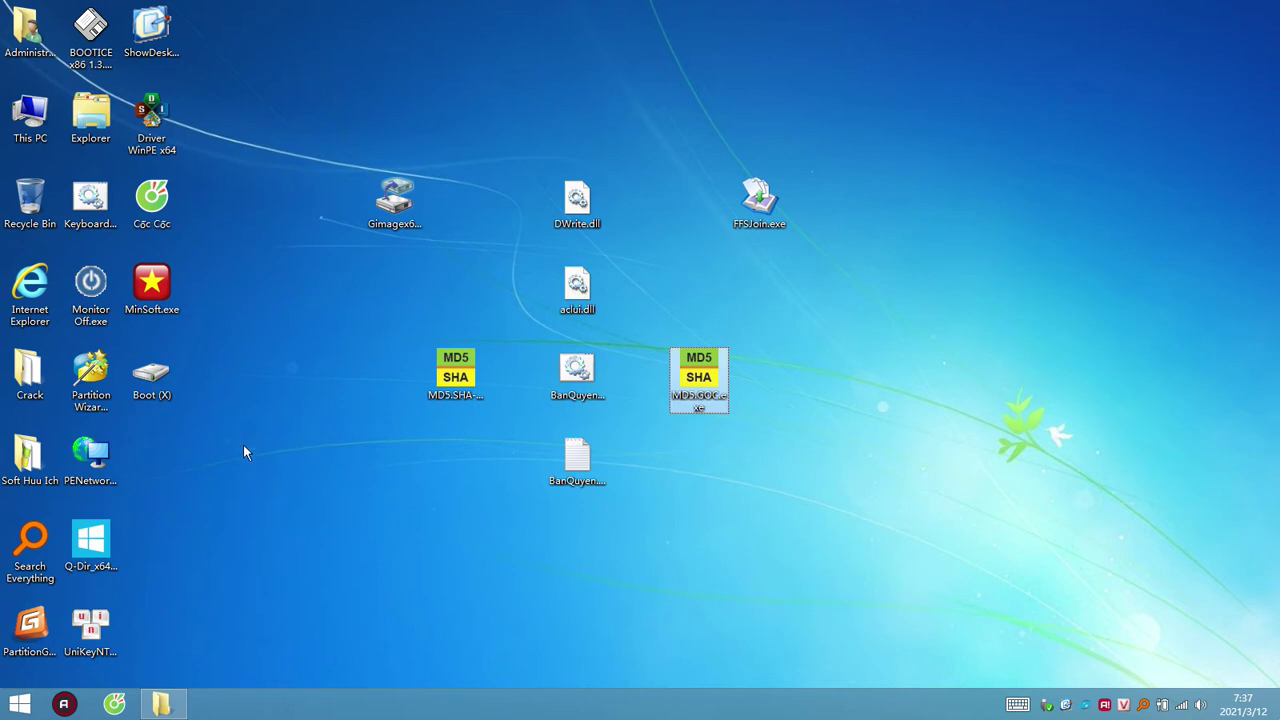
- Look over the drives listed in This PC and minimise the window
double_click(90, 118)
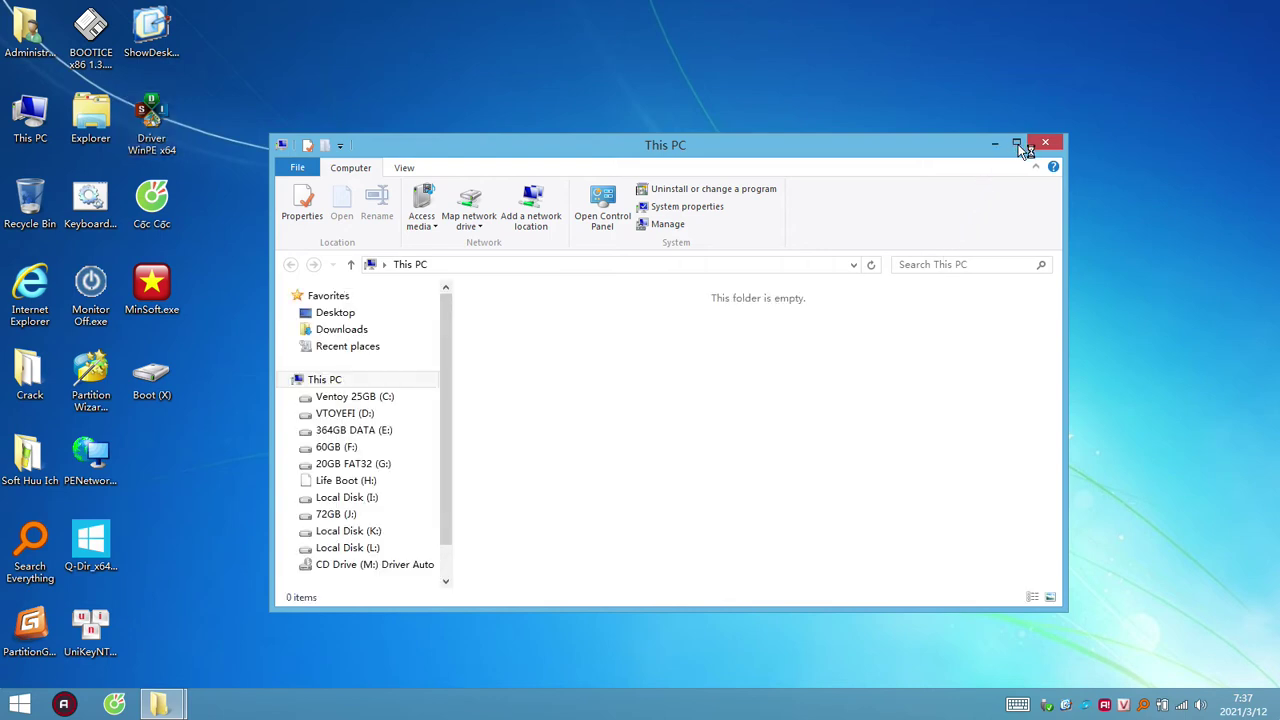
scroll(1050, 440, "down", 1)
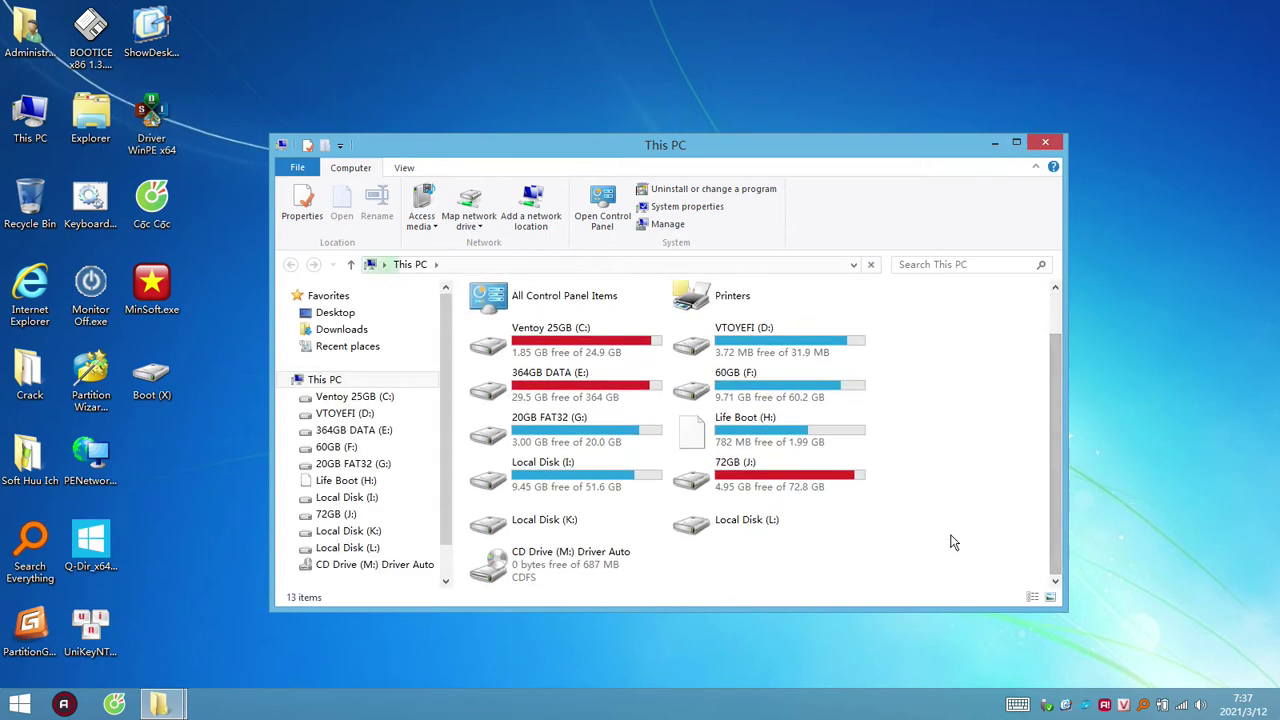
scroll(953, 541, "up", 1)
left_click(995, 143)
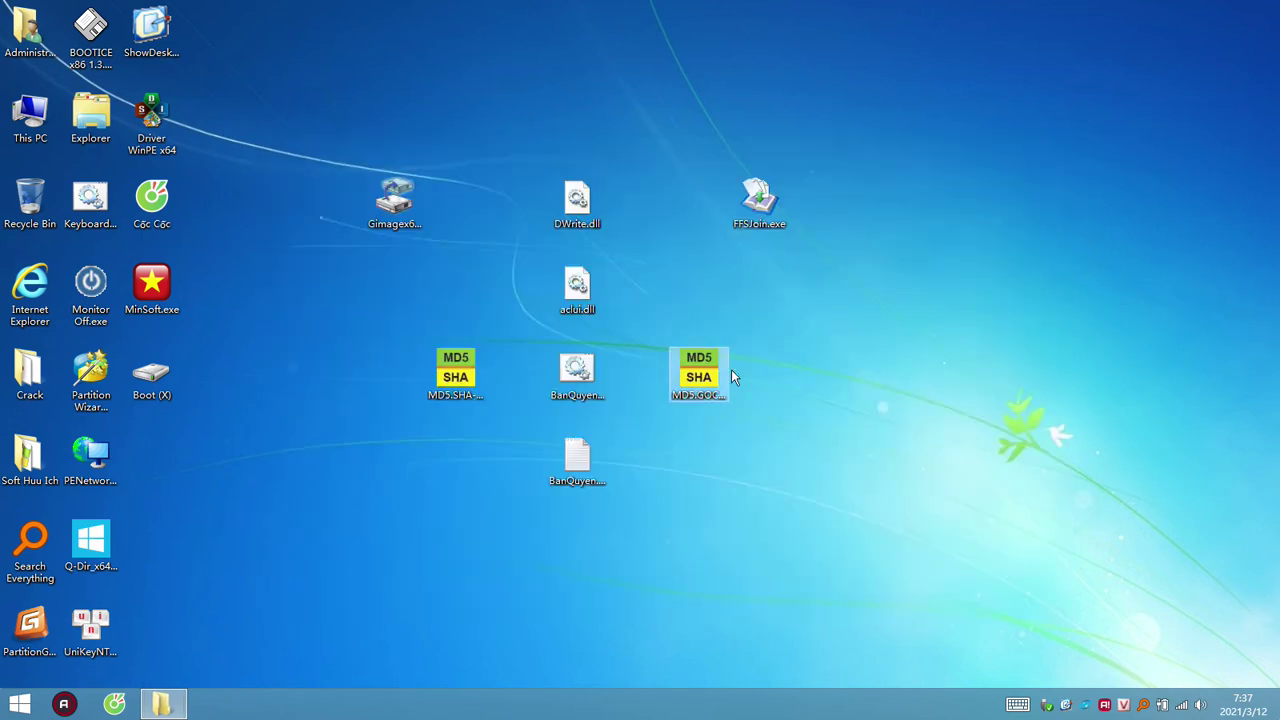
left_click(728, 372)
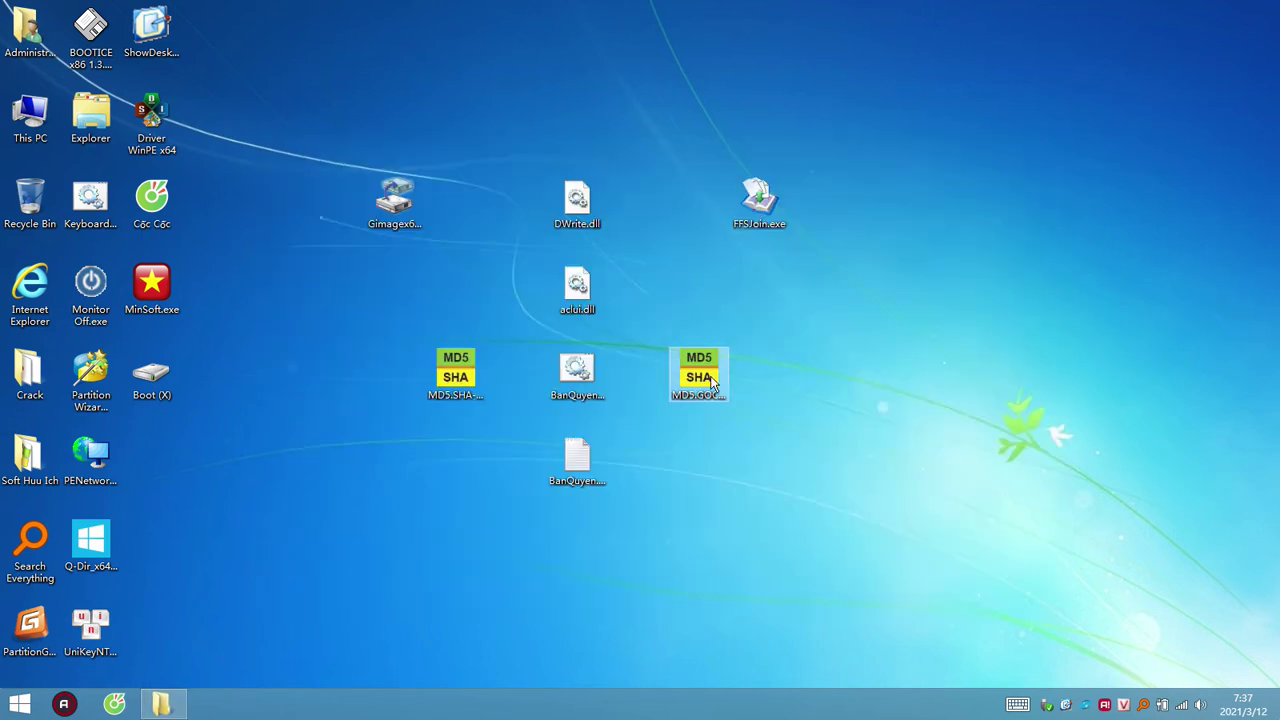
left_click(687, 283)
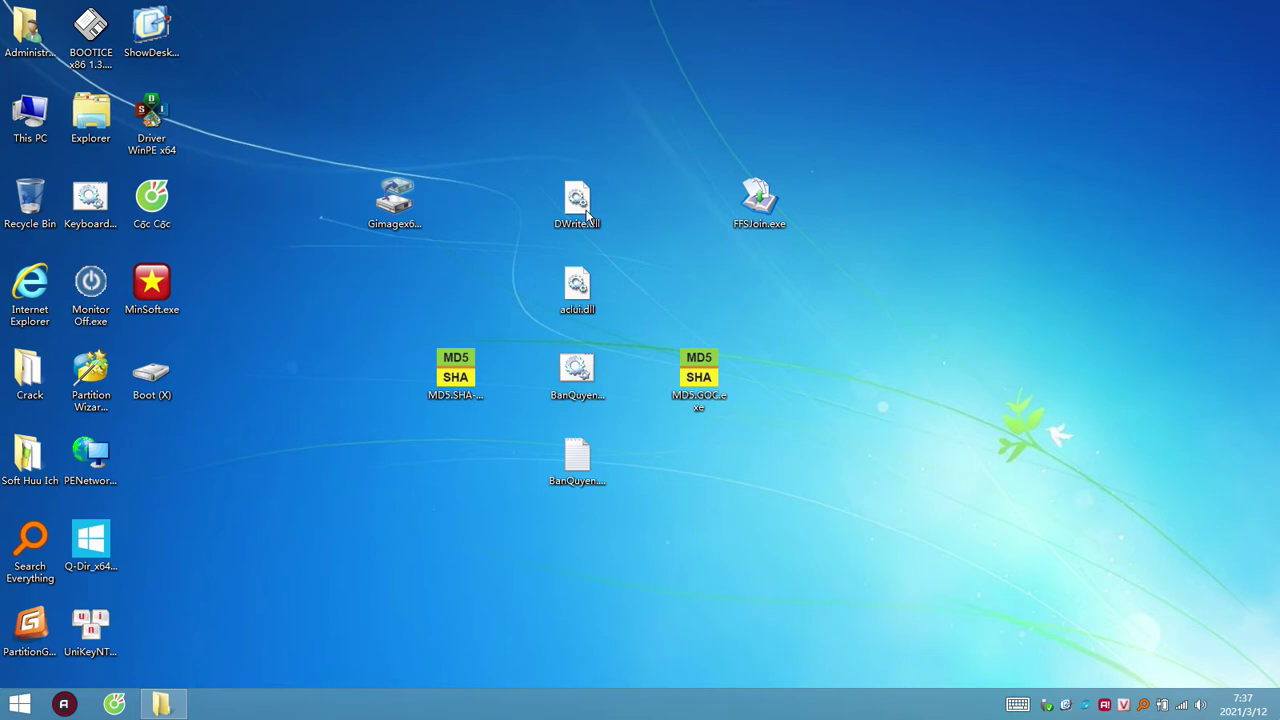
mouse_move(588, 215)
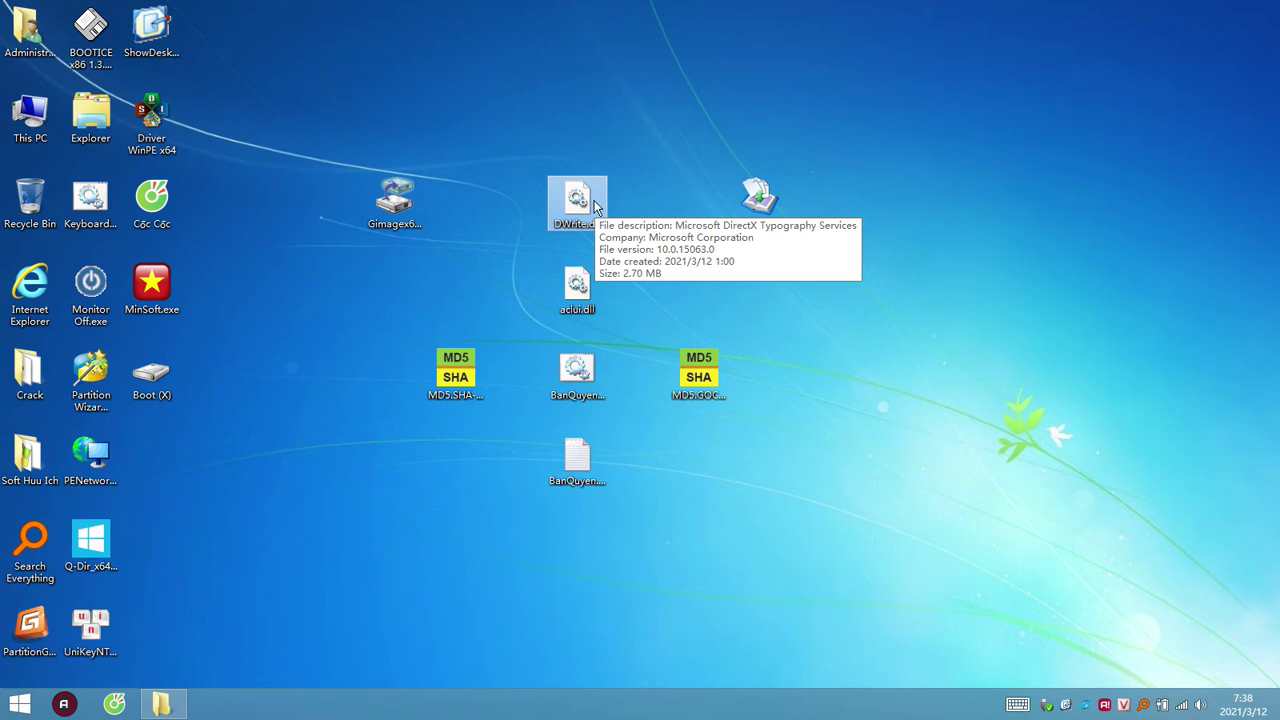
left_click(723, 397)
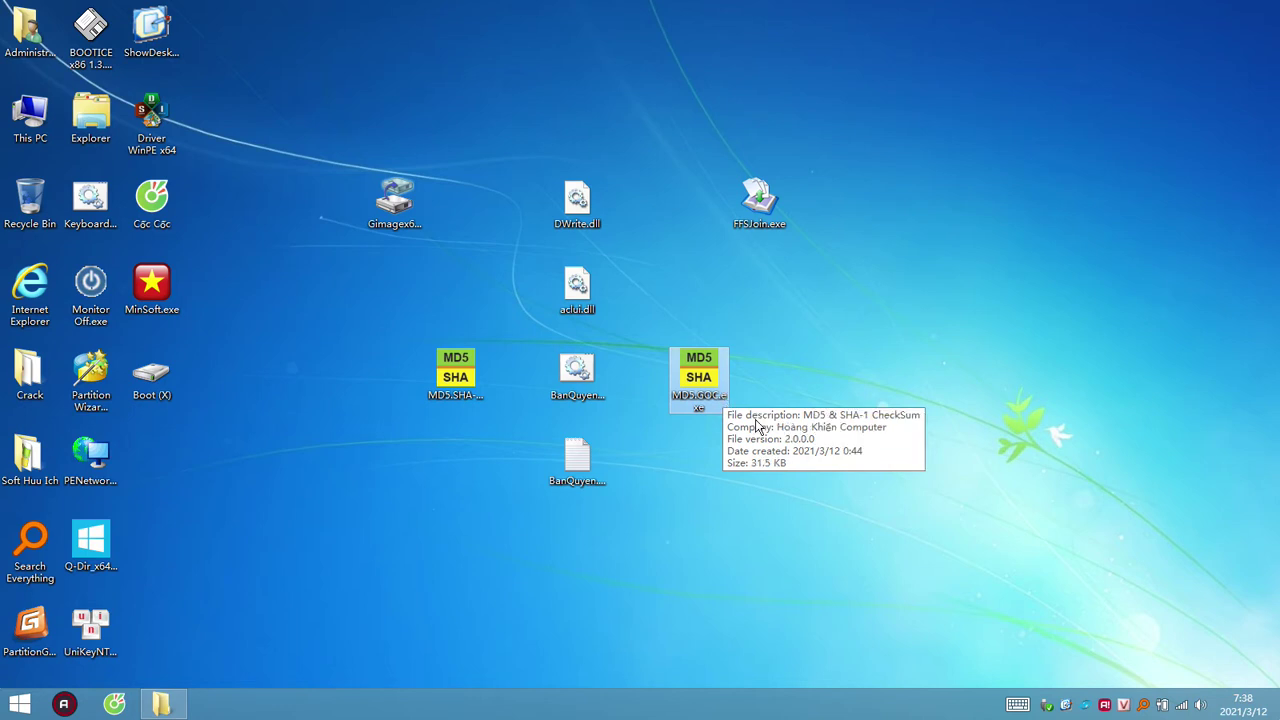
- Launch FFSJoin.exe from the desktop and move its window clear of the desktop files
double_click(776, 221)
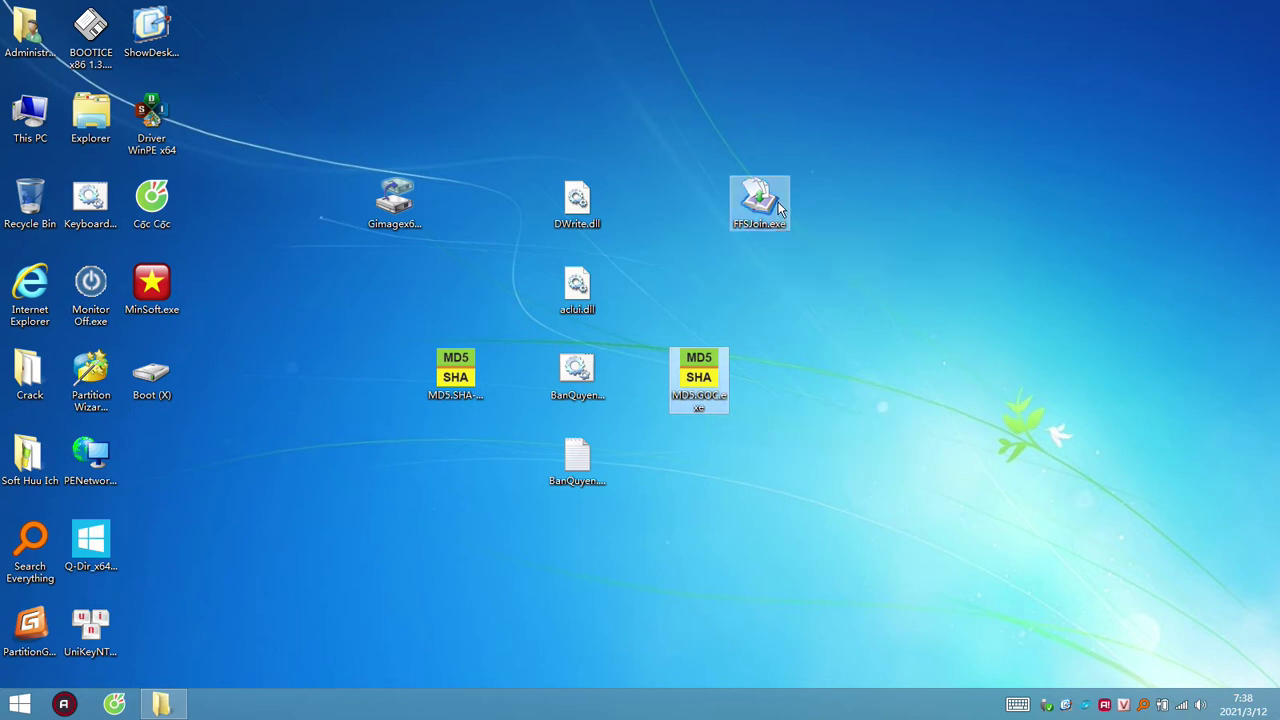
left_click_drag(763, 195, 1147, 221)
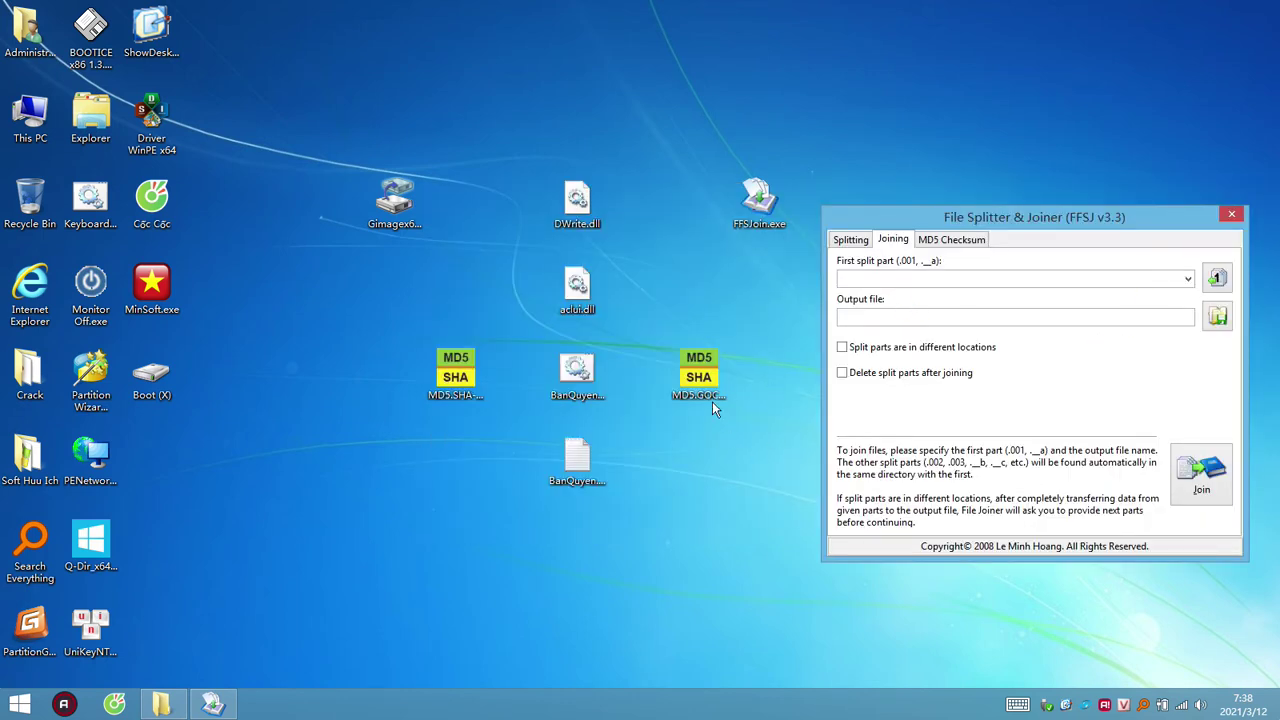
- Open MD5.GOC.exe as an archive in 7-Zip, inspect its internal sections, and close it
left_click(703, 375)
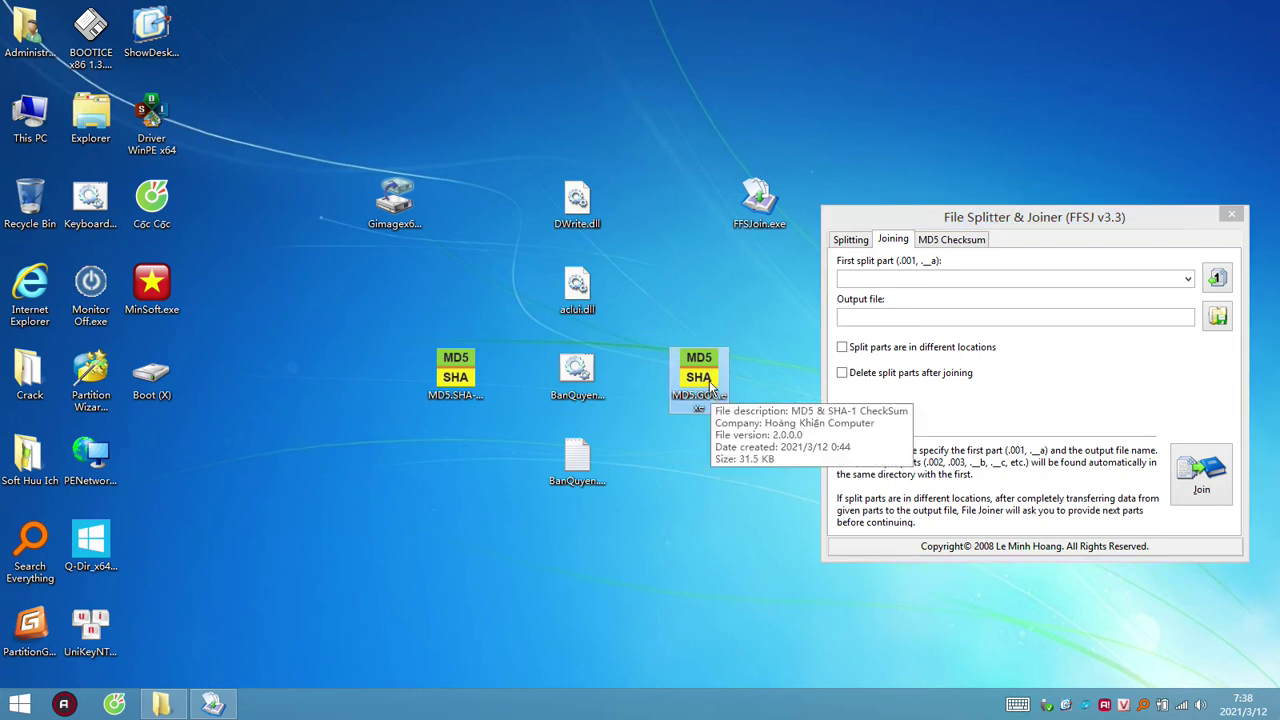
left_click(474, 362)
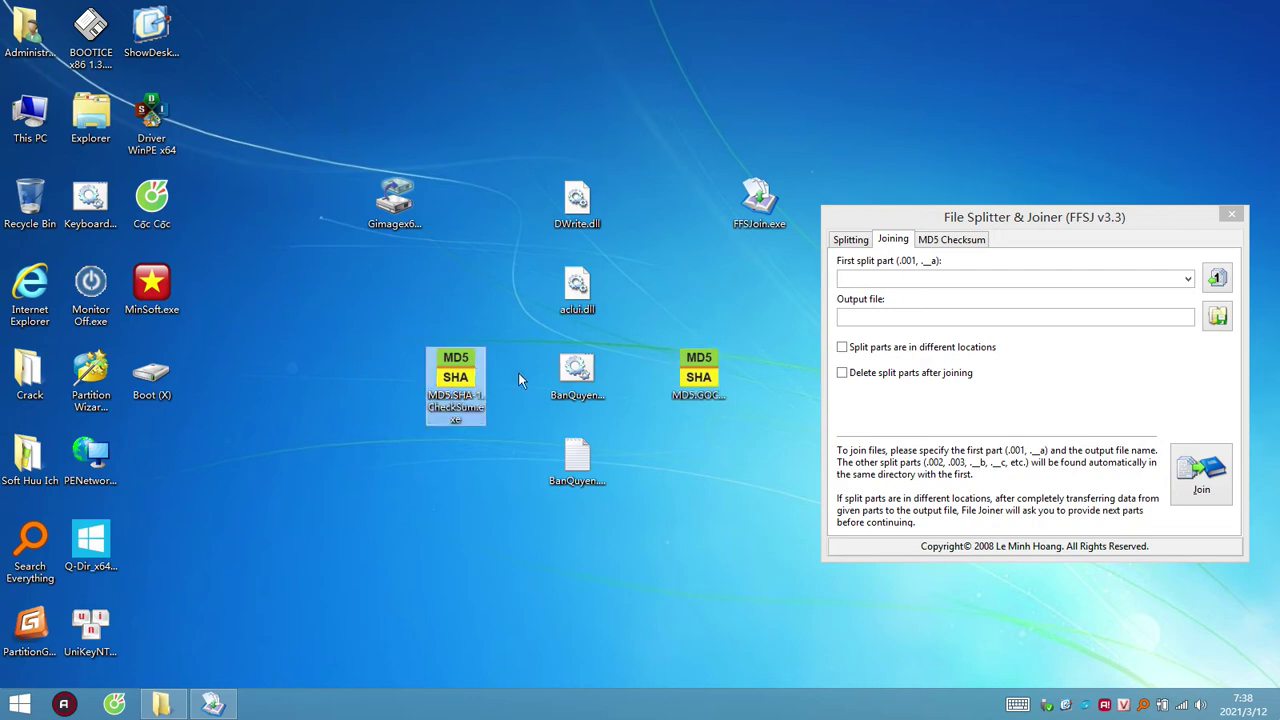
right_click(436, 390)
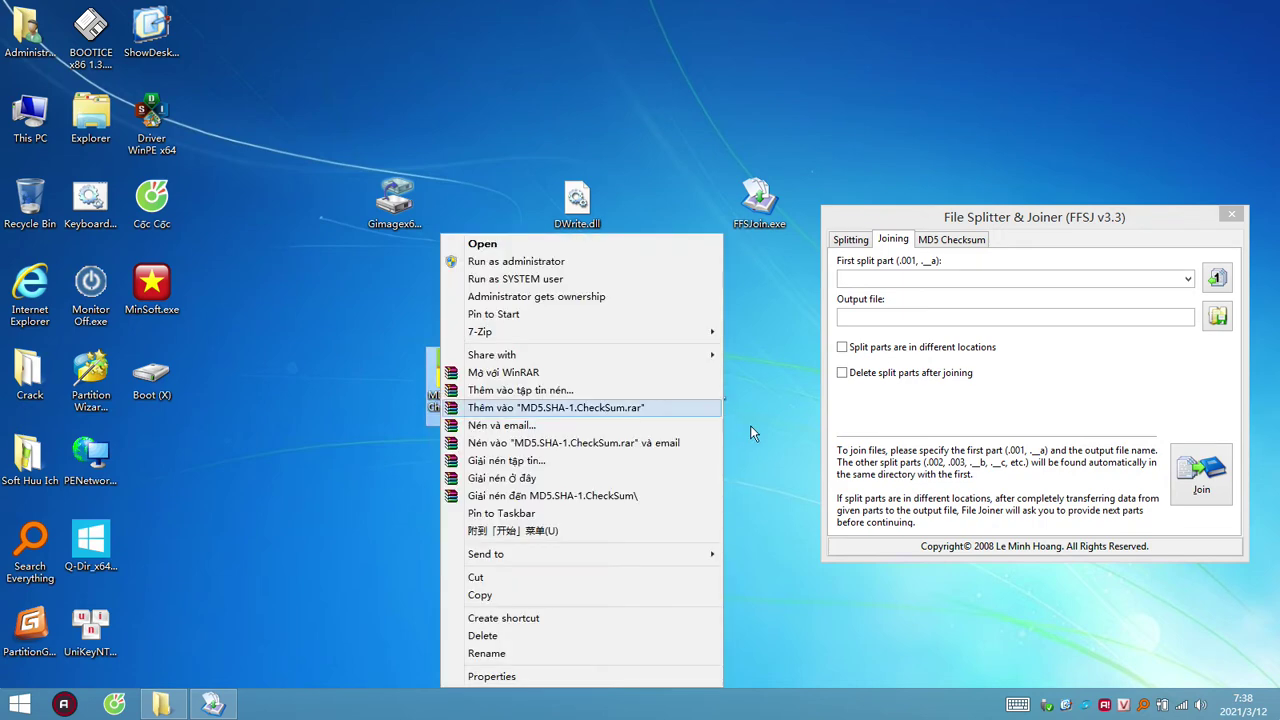
left_click(746, 421)
right_click(690, 381)
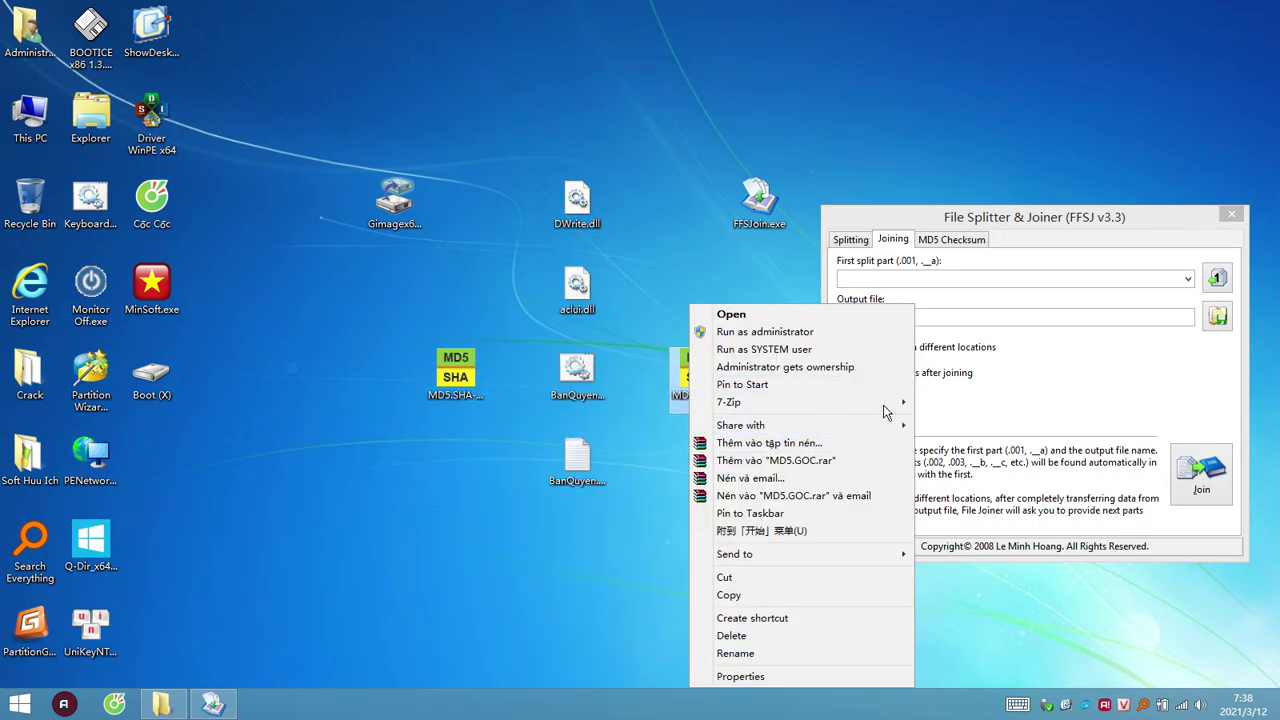
mouse_move(888, 403)
left_click(945, 403)
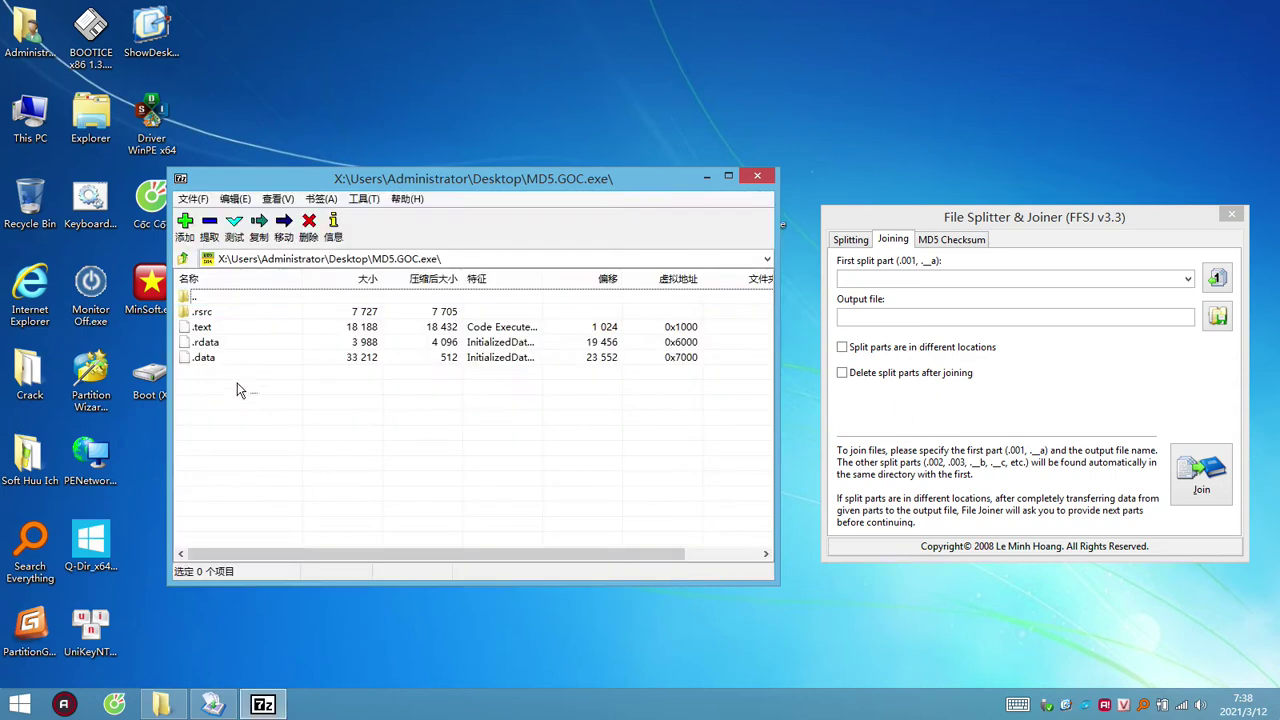
left_click_drag(257, 392, 196, 308)
left_click(757, 176)
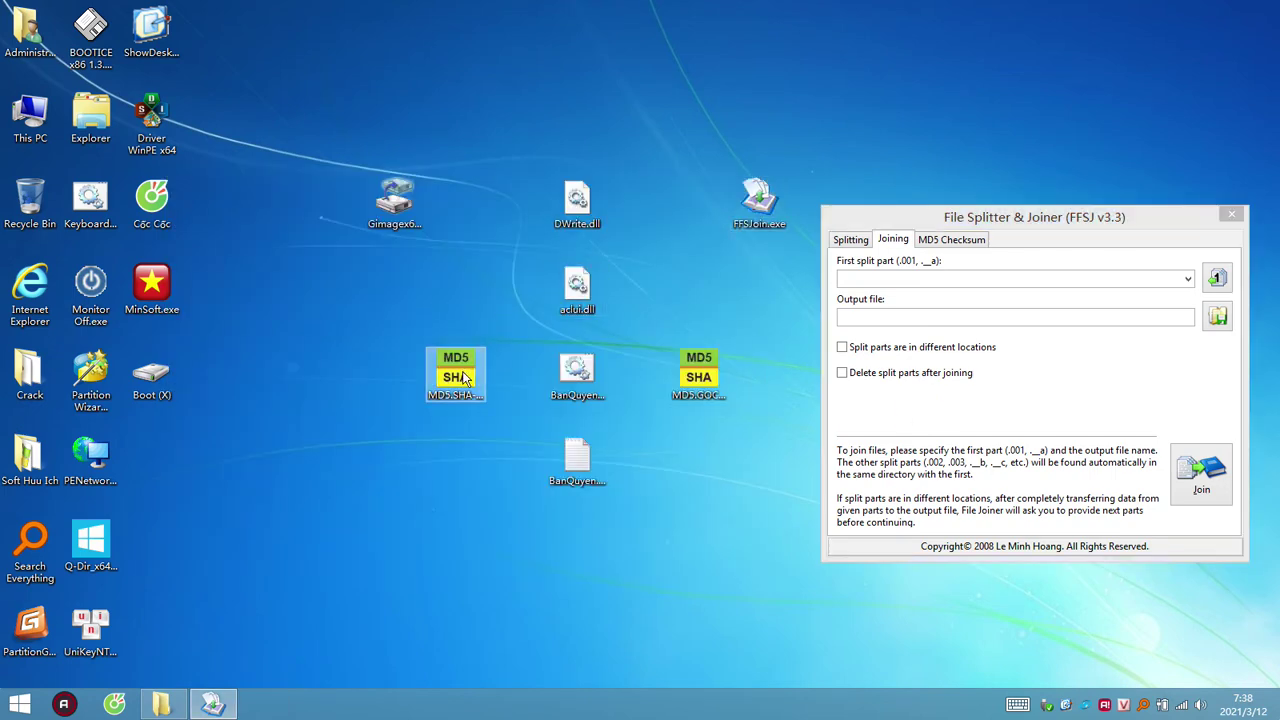
- Open MD5.SHA-1.CheckSum.exe as an archive in WinRAR, examine the embedded BanQuyen.cmd entry, and close the archive
right_click(434, 376)
key("Escape")
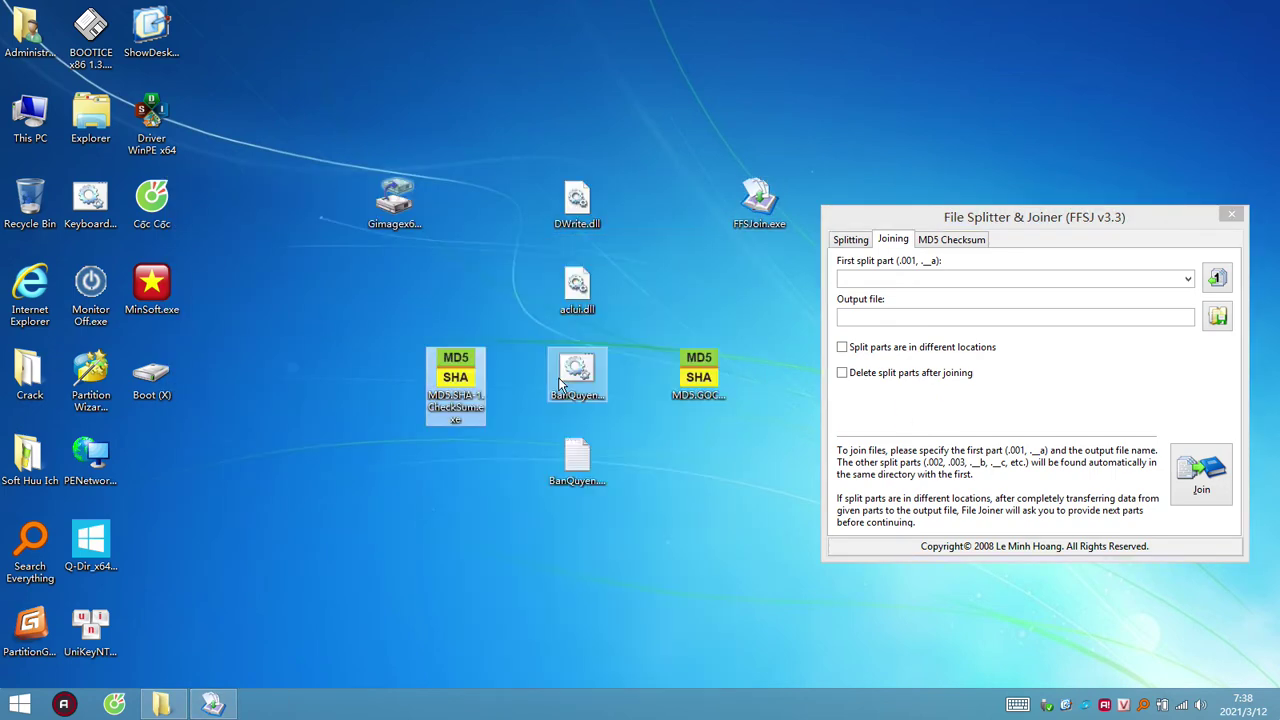
double_click(478, 380)
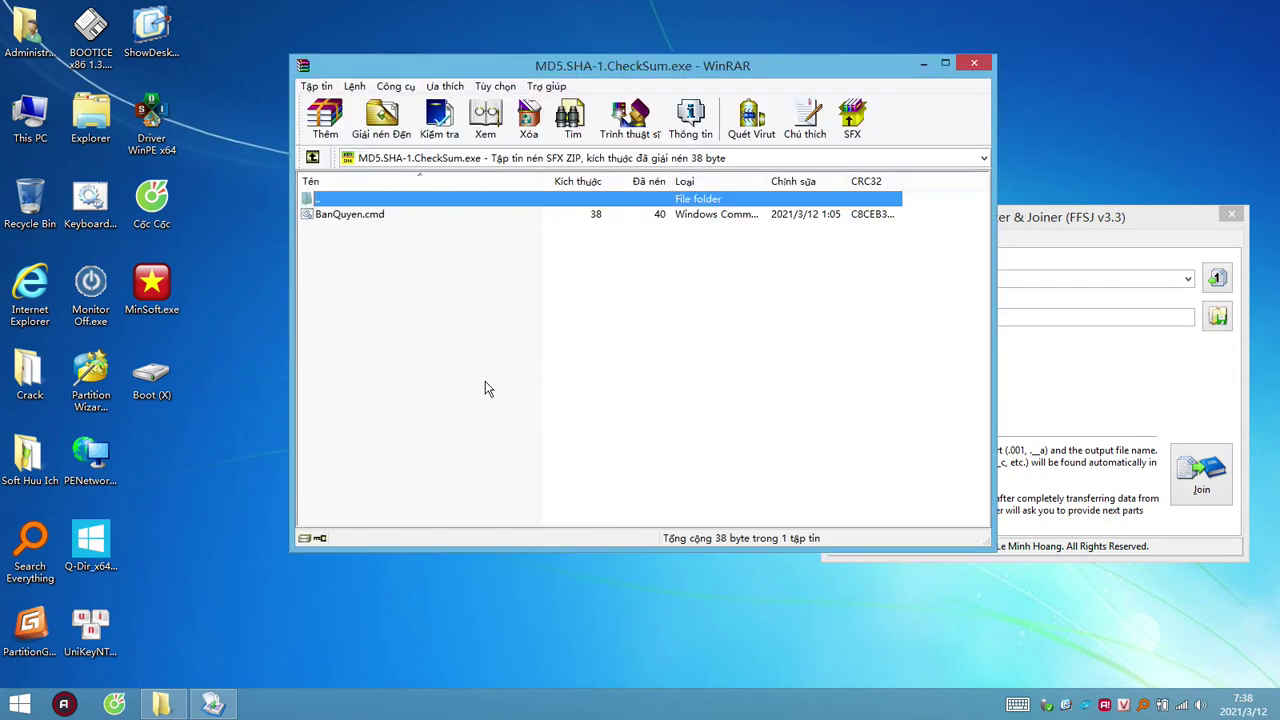
left_click(364, 217)
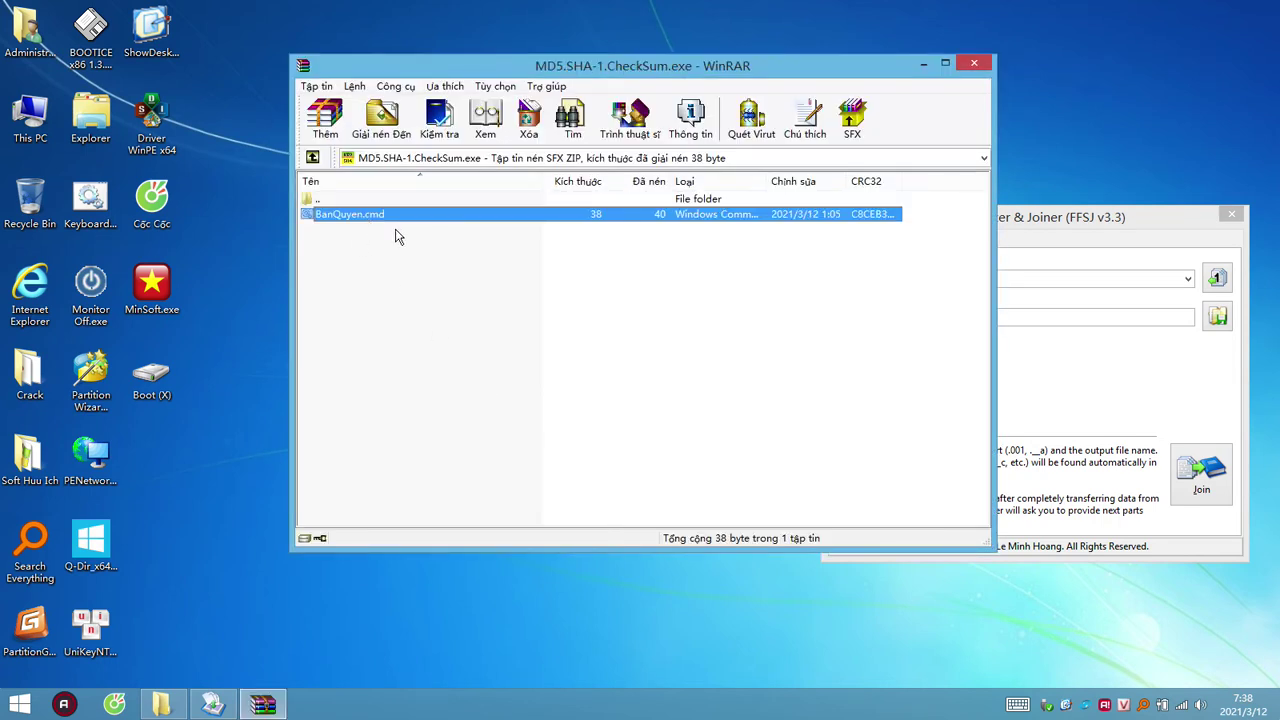
left_click(974, 63)
- Delete MD5.SHA-1.CheckSum.exe from the desktop by moving it to the Recycle Bin
left_click_drag(466, 386, 30, 204)
left_click(703, 417)
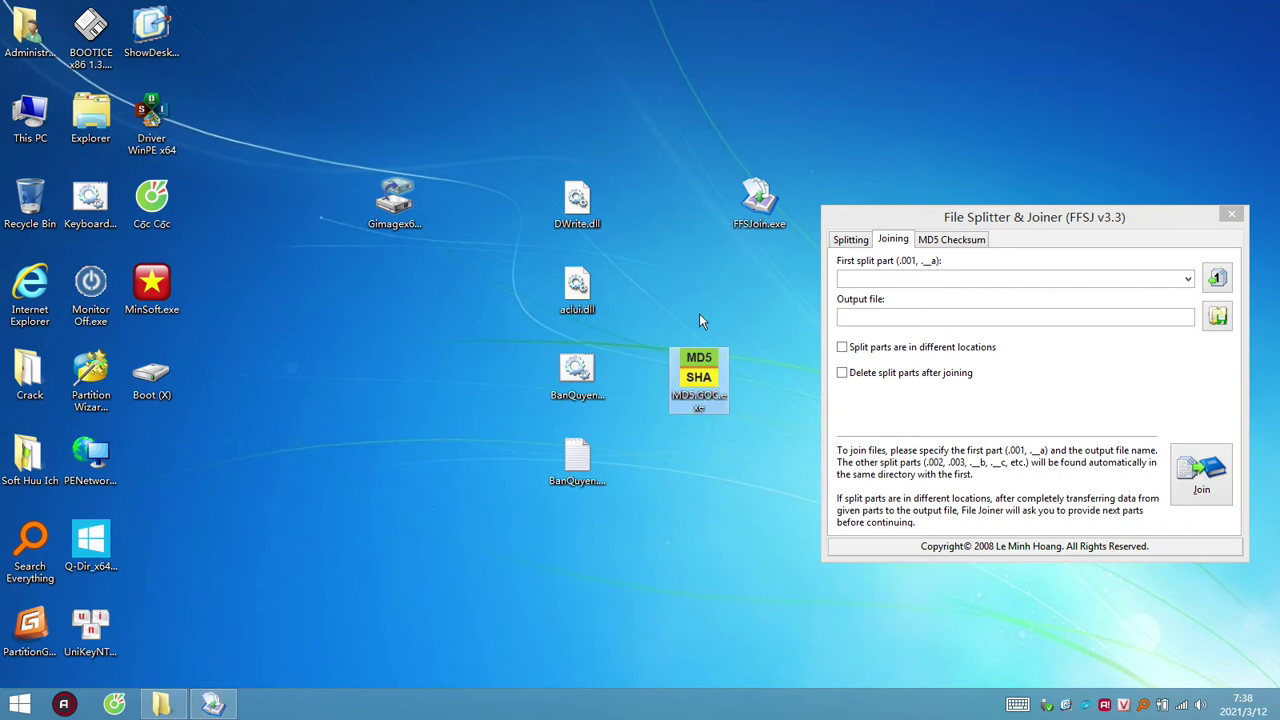
left_click(705, 380)
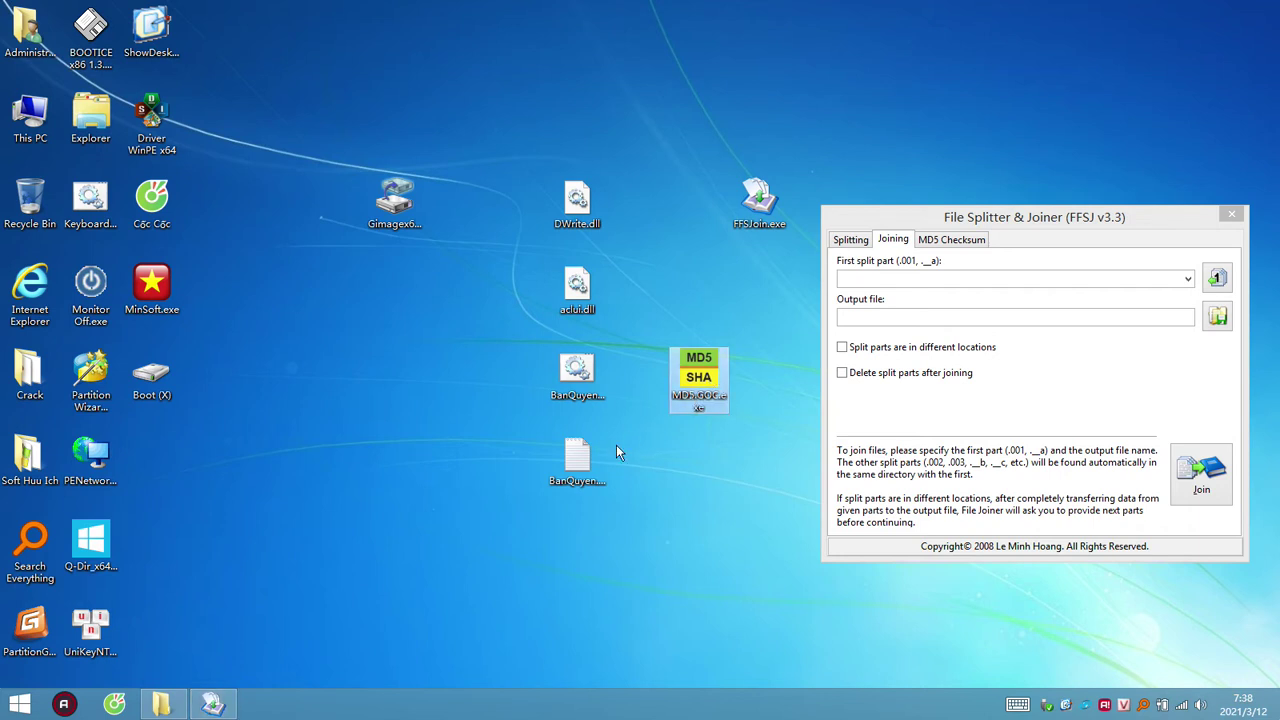
- Open BanQuyen.cmd for editing in Notepad, review its start commands, and close it unchanged
left_click(578, 382)
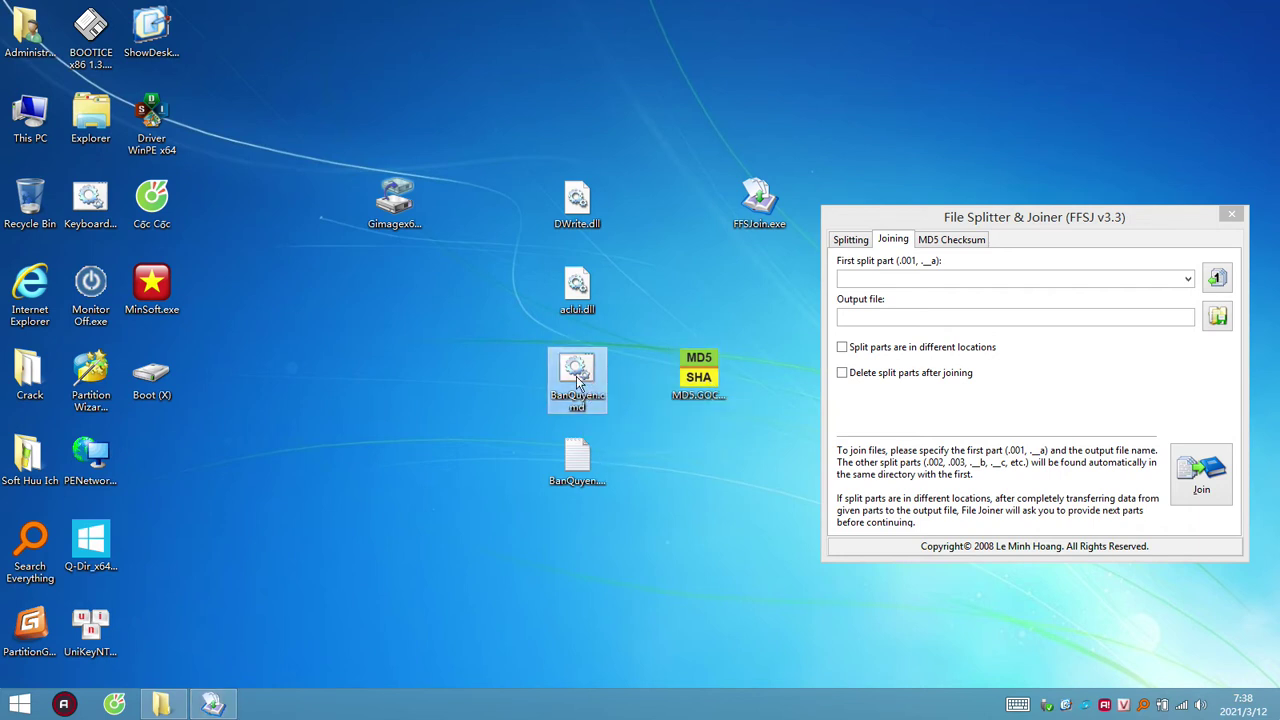
right_click(578, 382)
left_click(651, 74)
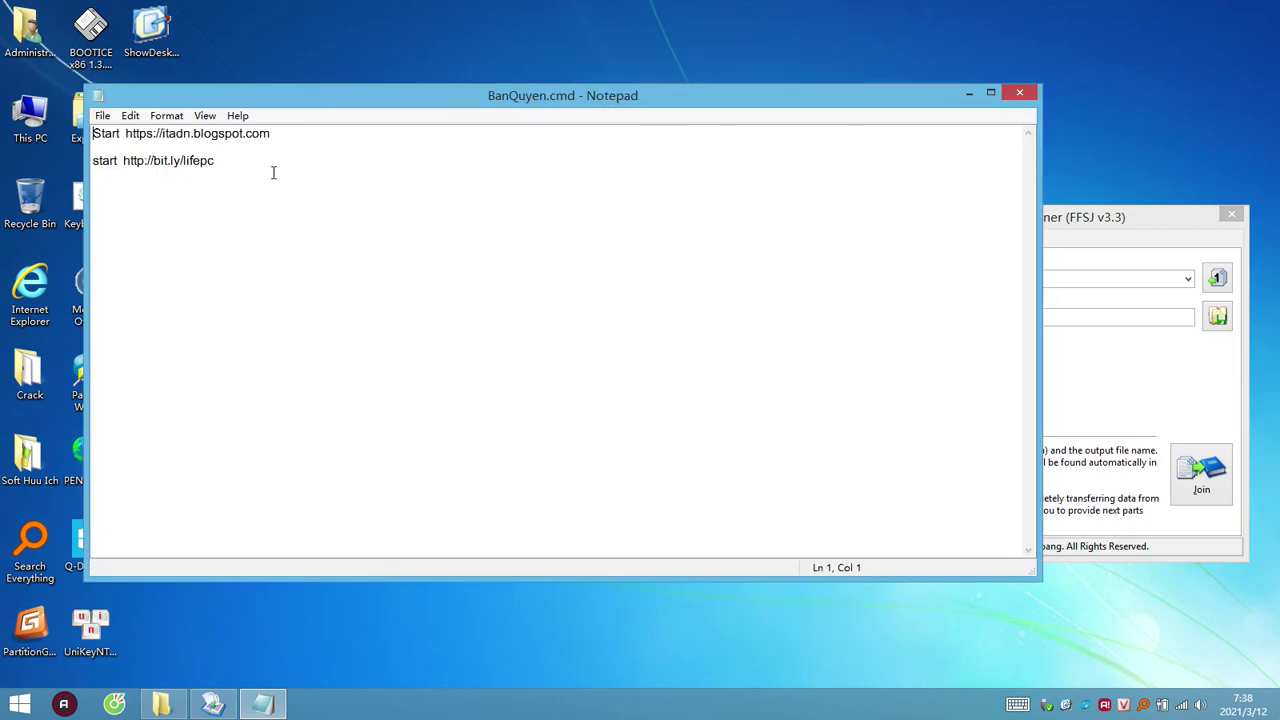
key("ctrl+a")
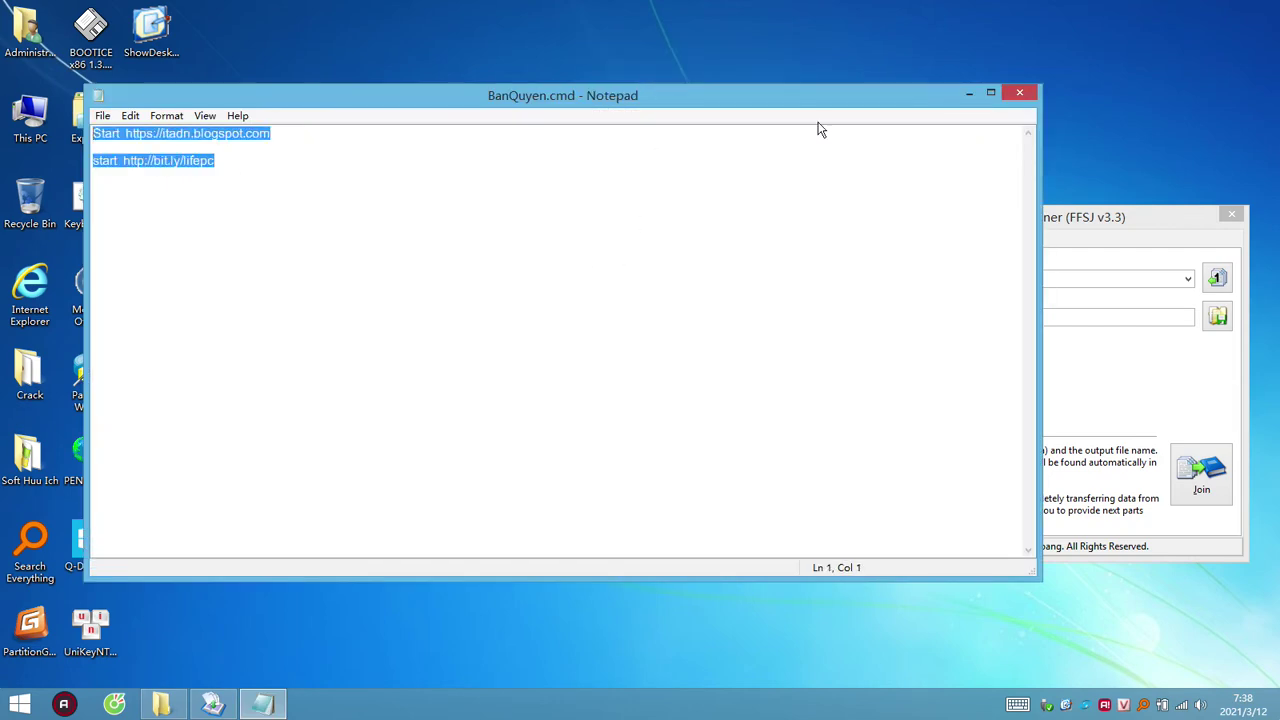
left_click(1018, 94)
- Run BanQuyen.cmd to test it and close the web pages it opens
double_click(600, 368)
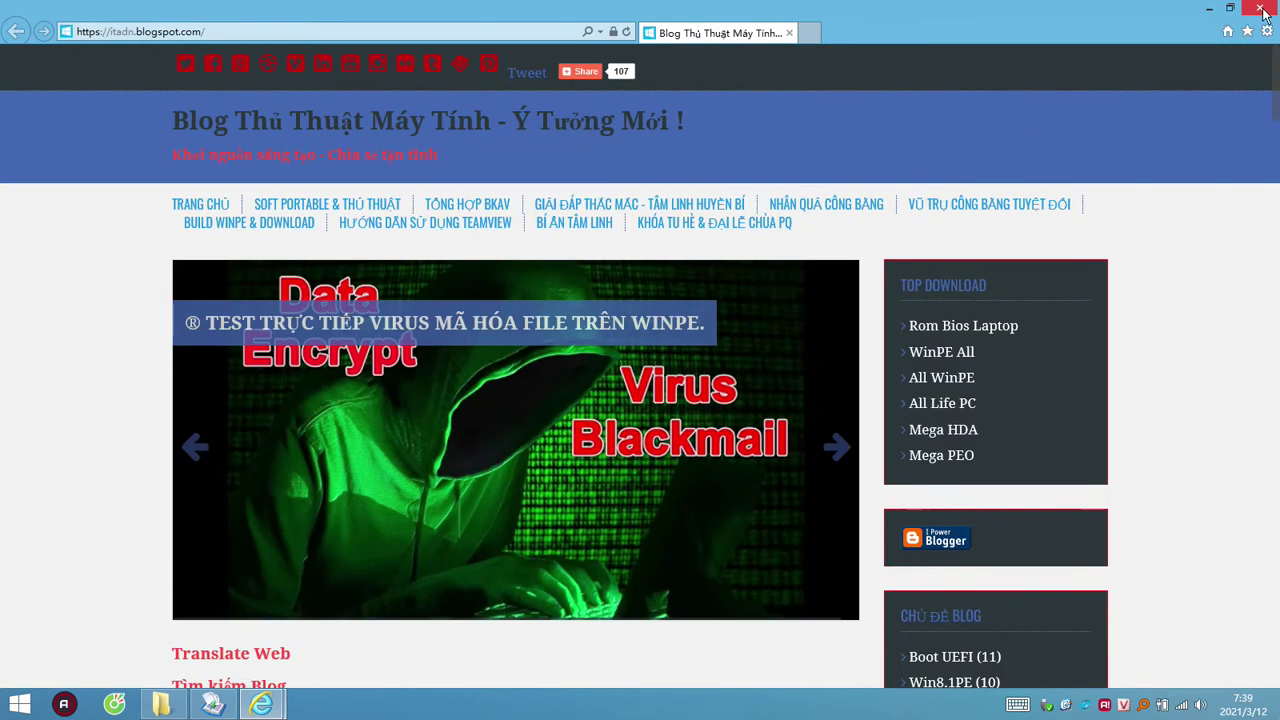
left_click(1262, 10)
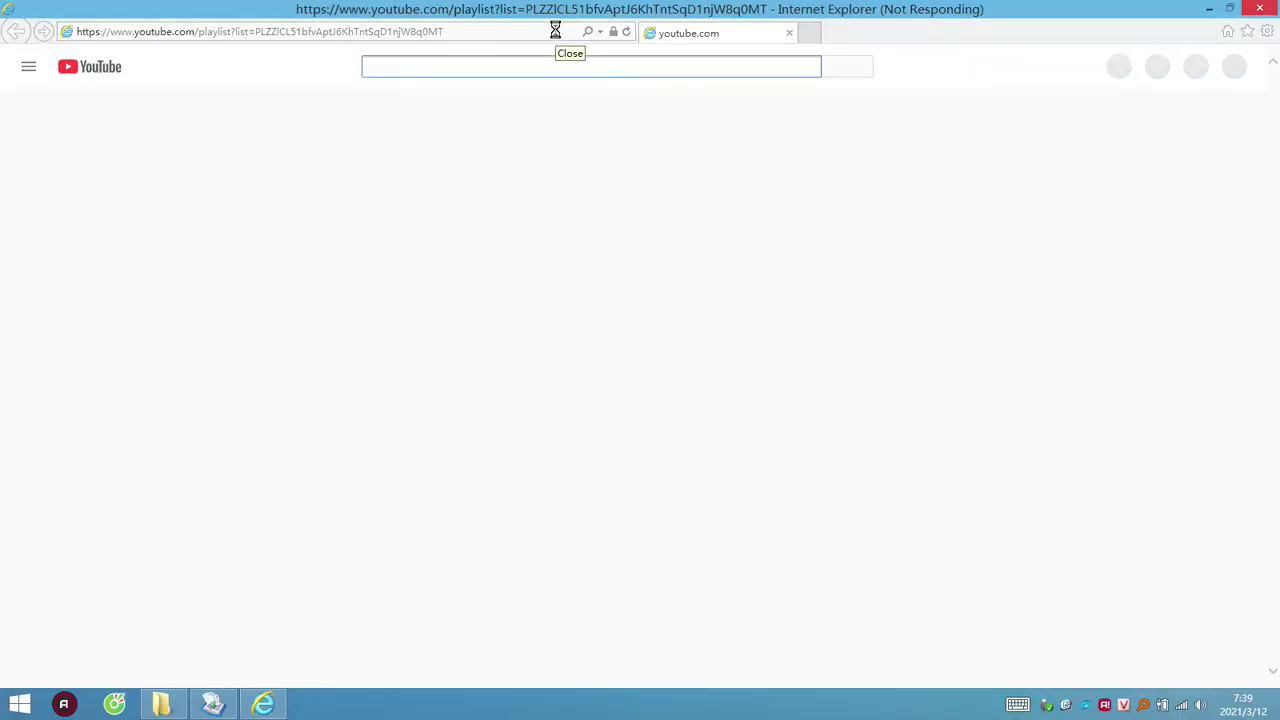
left_click(1264, 12)
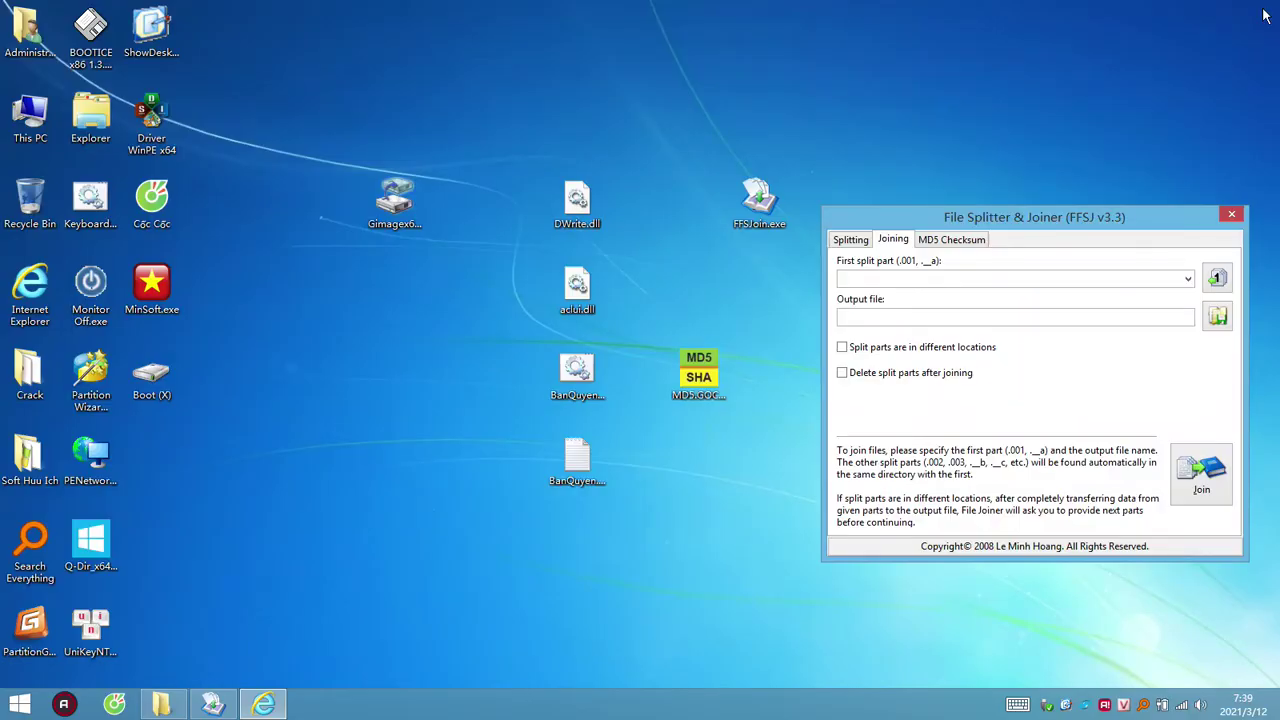
left_click(576, 380)
left_click(699, 378)
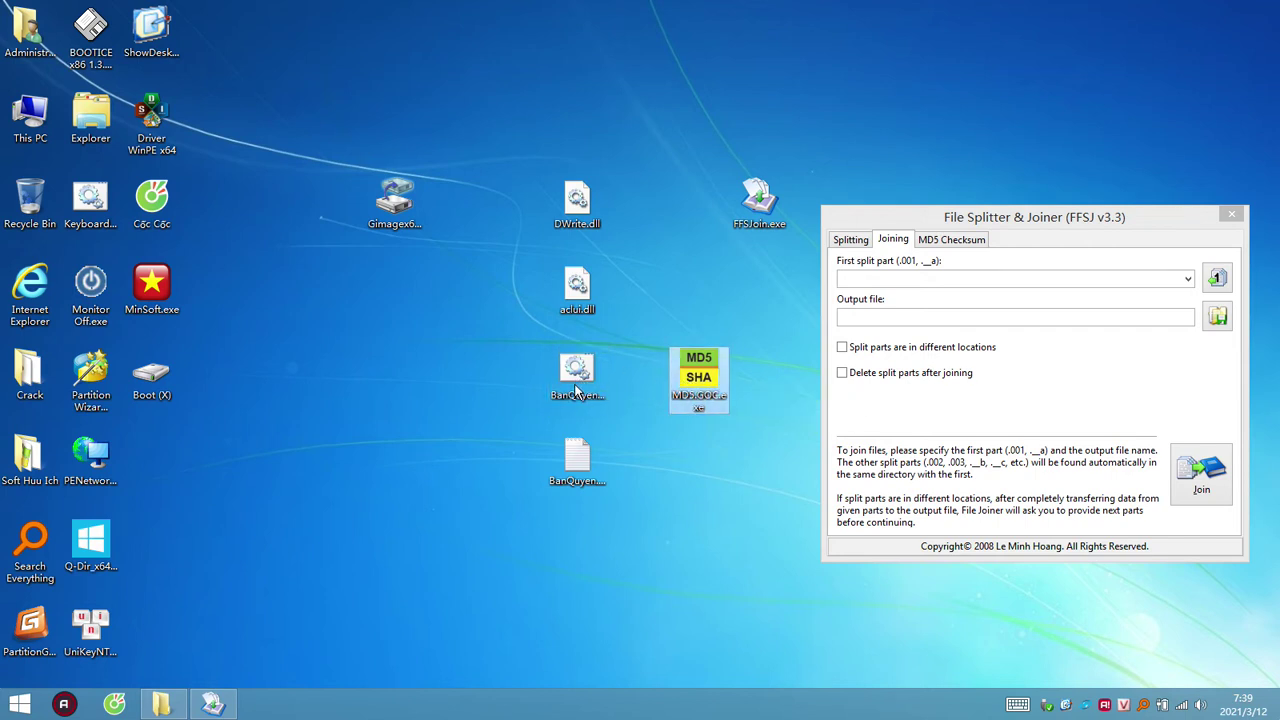
left_click(583, 385)
right_click(585, 386)
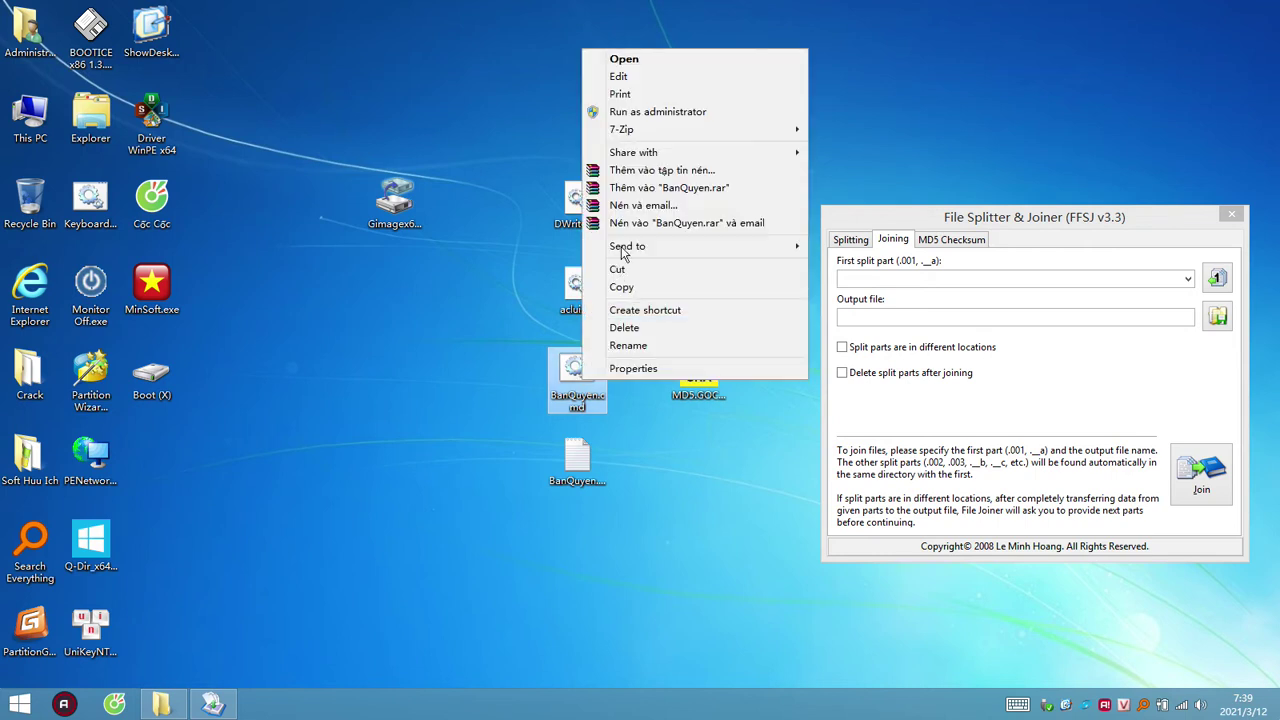
left_click(638, 438)
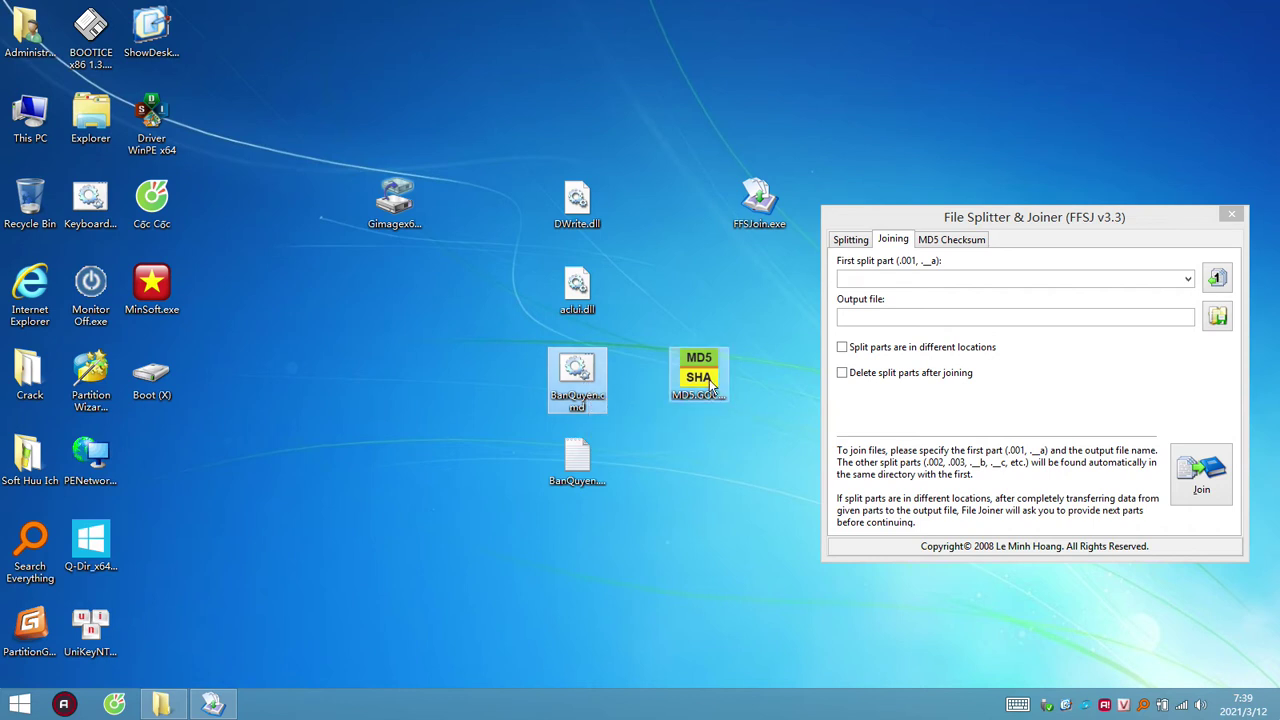
- Launch MD5.GOC.exe, move its window beside the desktop files, and calculate the checksums of MD5.GOC.exe itself
left_click(715, 406)
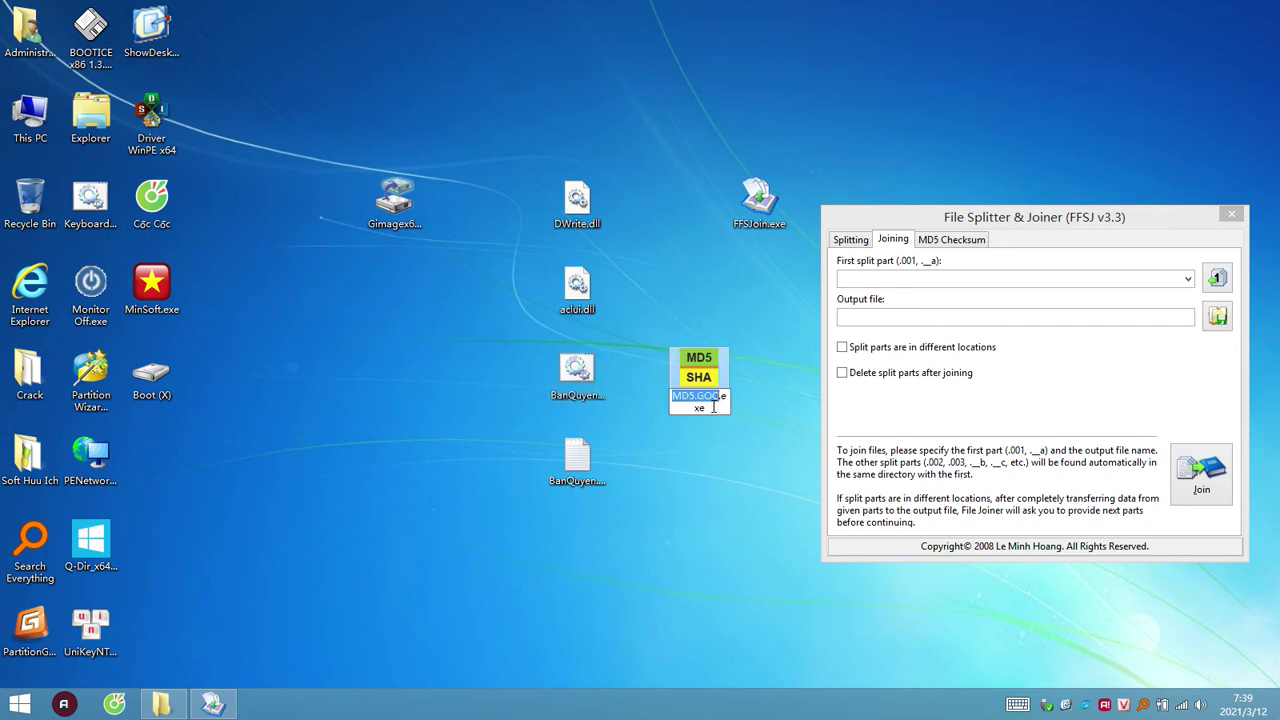
left_click(715, 406)
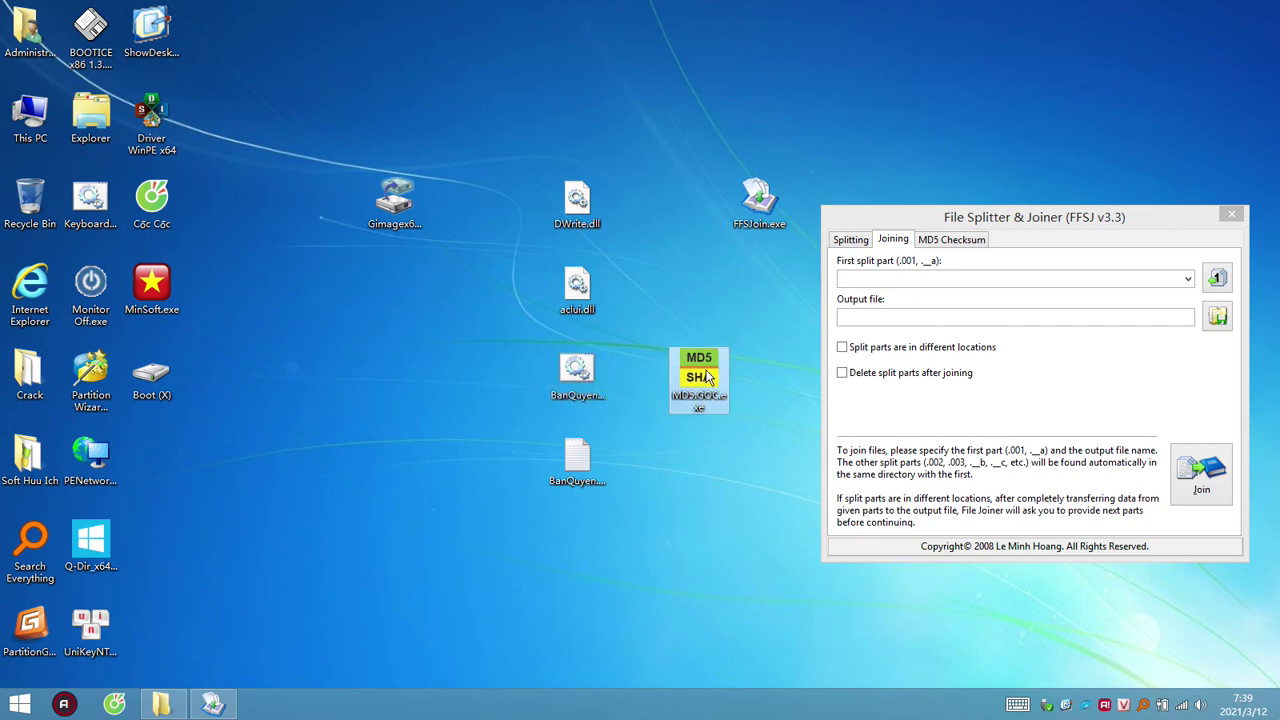
double_click(707, 371)
left_click_drag(691, 217, 1039, 247)
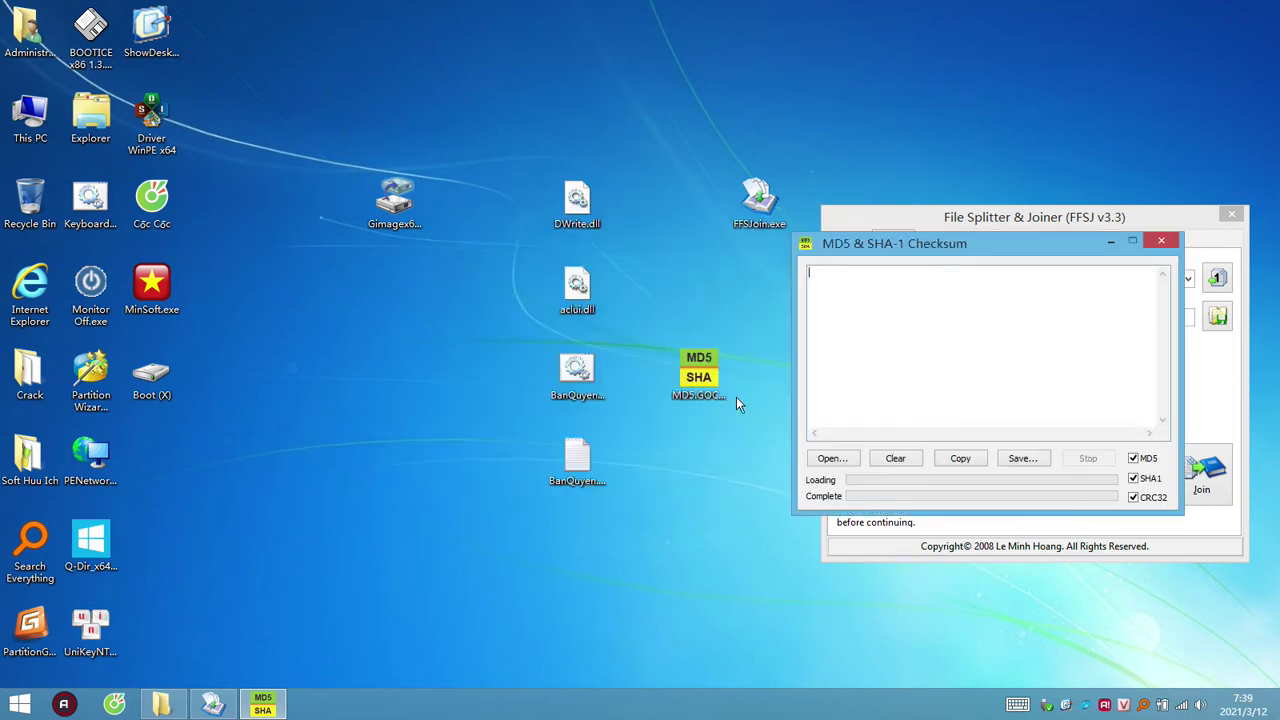
left_click_drag(695, 385, 919, 366)
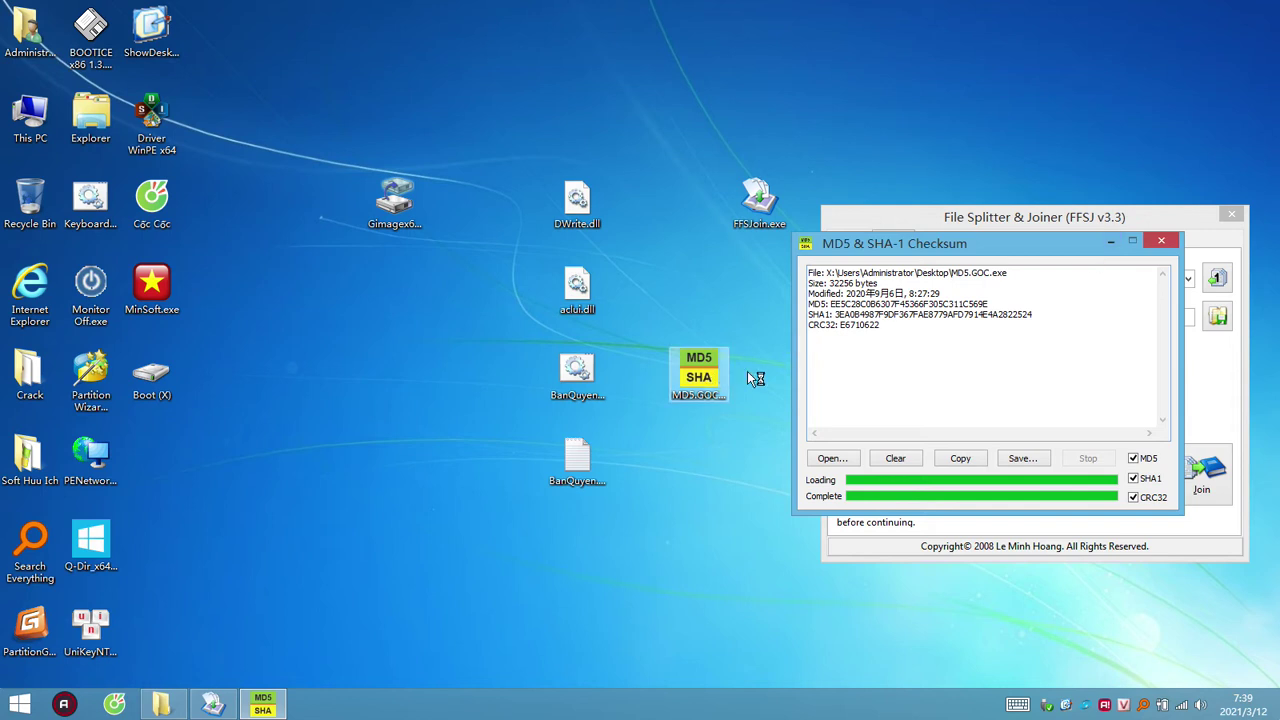
- Make a copy of MD5.GOC.exe on the desktop
right_click(680, 380)
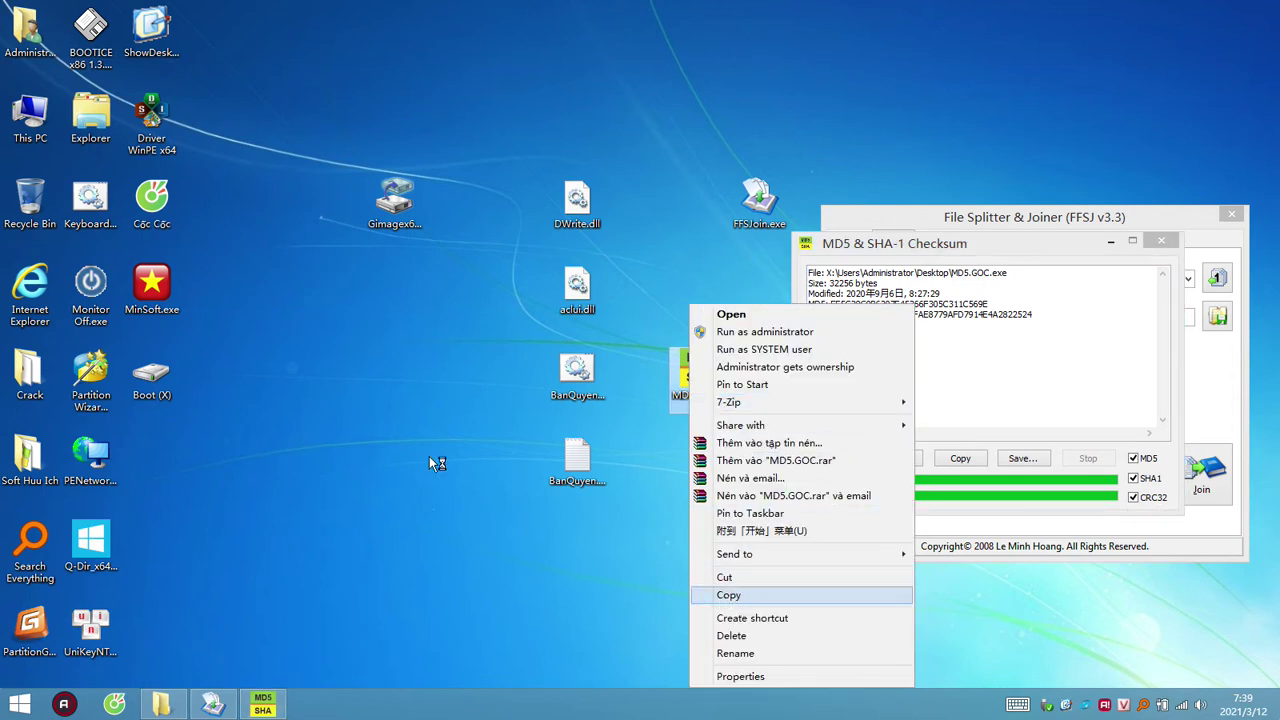
left_click(411, 396)
key("ctrl+v")
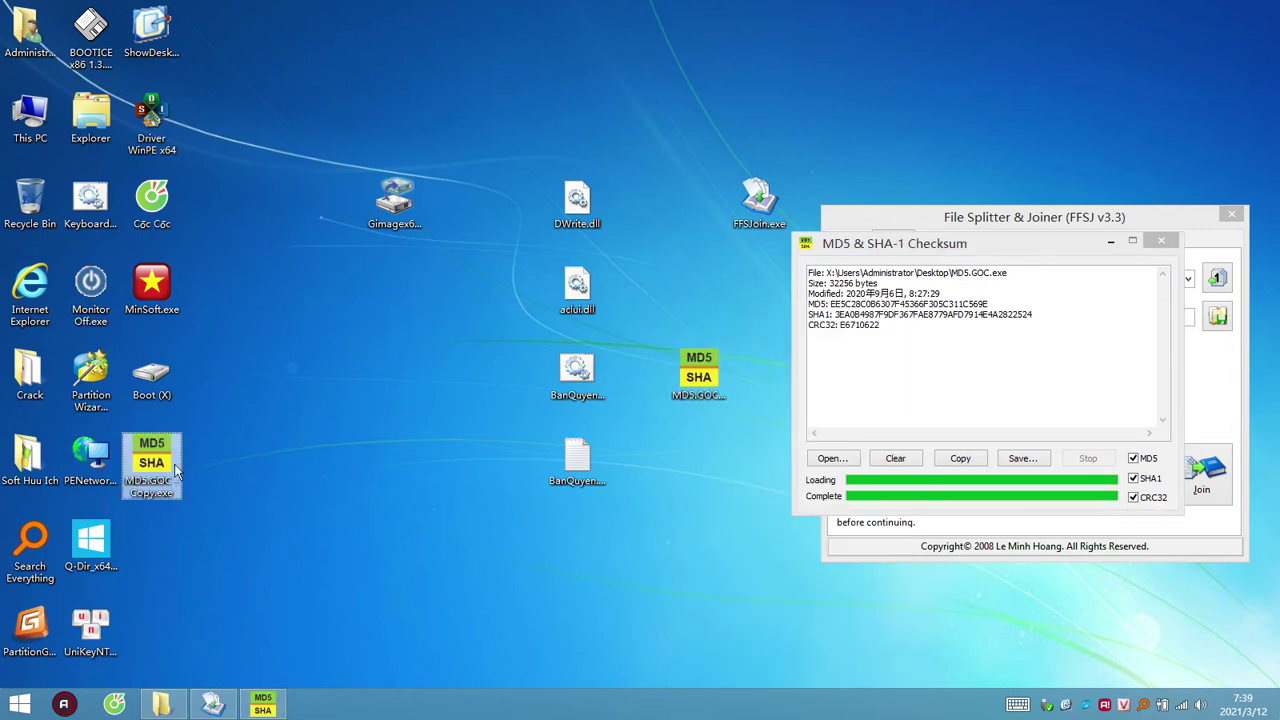
- Move the MD5.GOC.exe copy beside BanQuyen.cmd, rename it "MD5.GOC - Copy.exe.001", and copy the name without its final digit
left_click_drag(175, 470, 515, 395)
key("F2")
key("End")
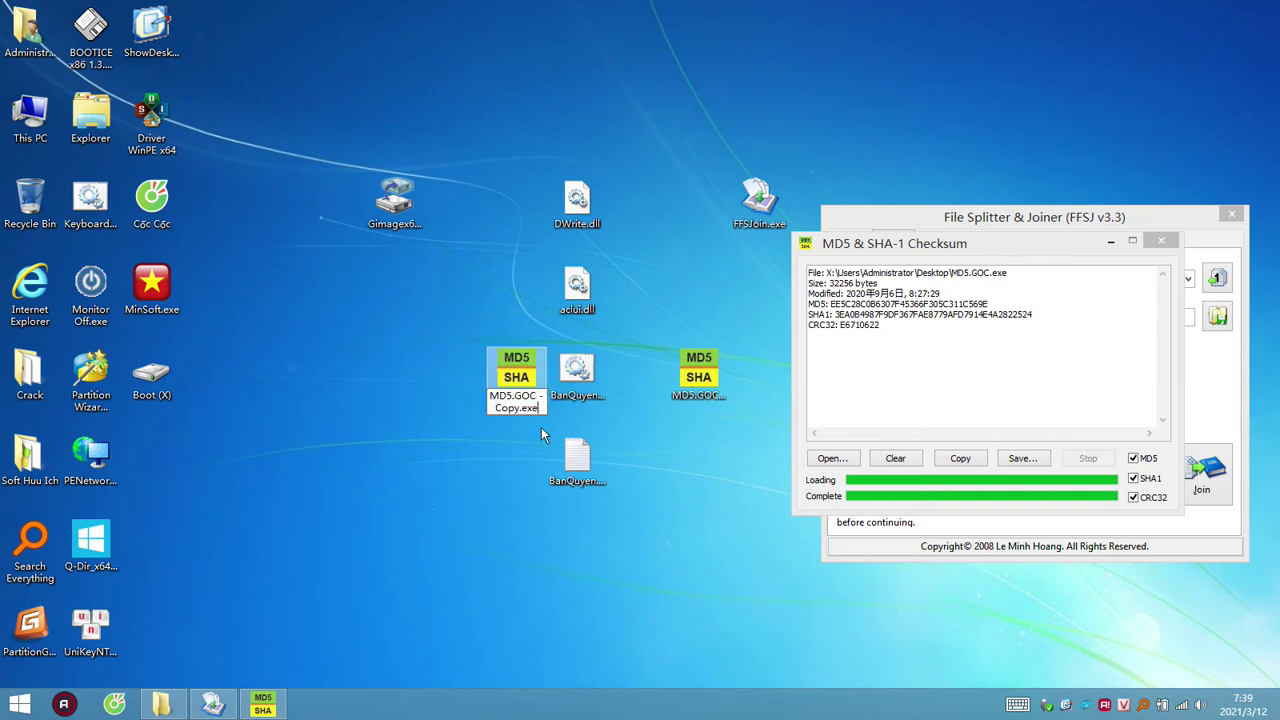
type(".001")
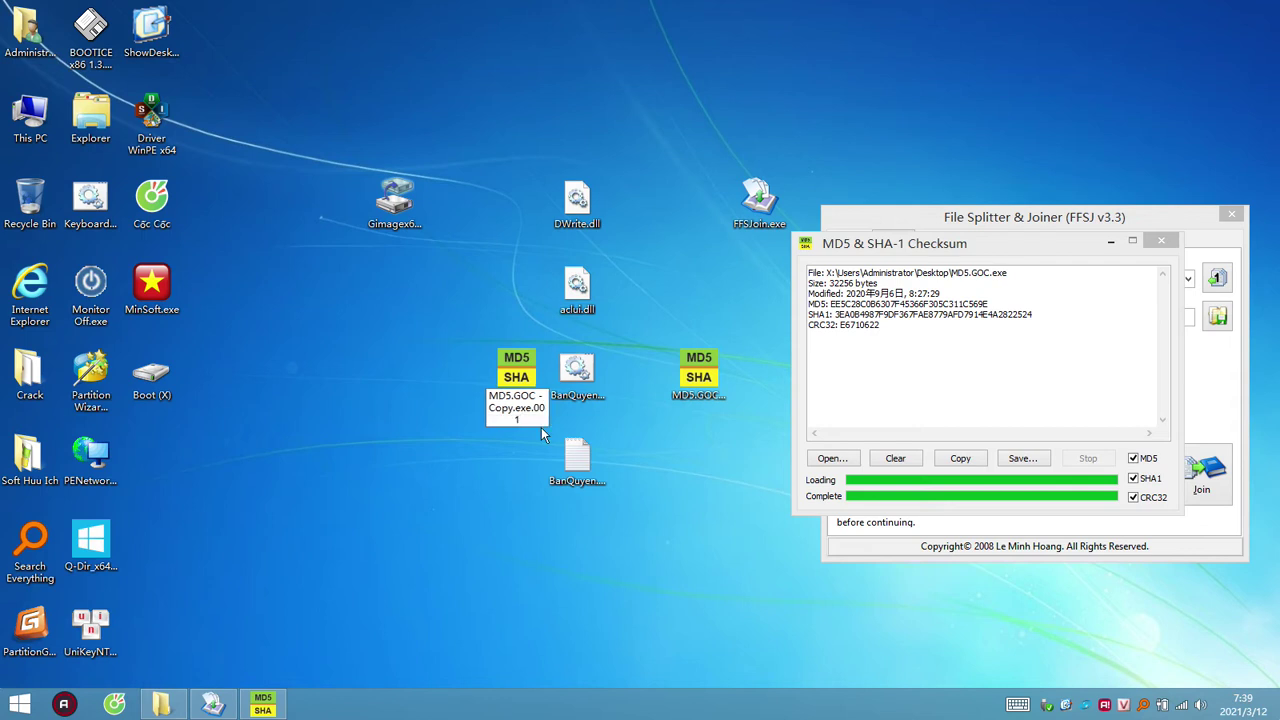
key("Left")
key("shift+Left")
key("shift+Left")
key("shift+Left")
key("shift+Left")
key("shift+Left")
key("shift+Left")
key("shift+Left")
key("shift+Left")
key("shift+Left")
key("shift+Left")
key("shift+Left")
key("shift+Left")
key("shift+Left")
key("shift+Left")
key("shift+Left")
key("shift+Left")
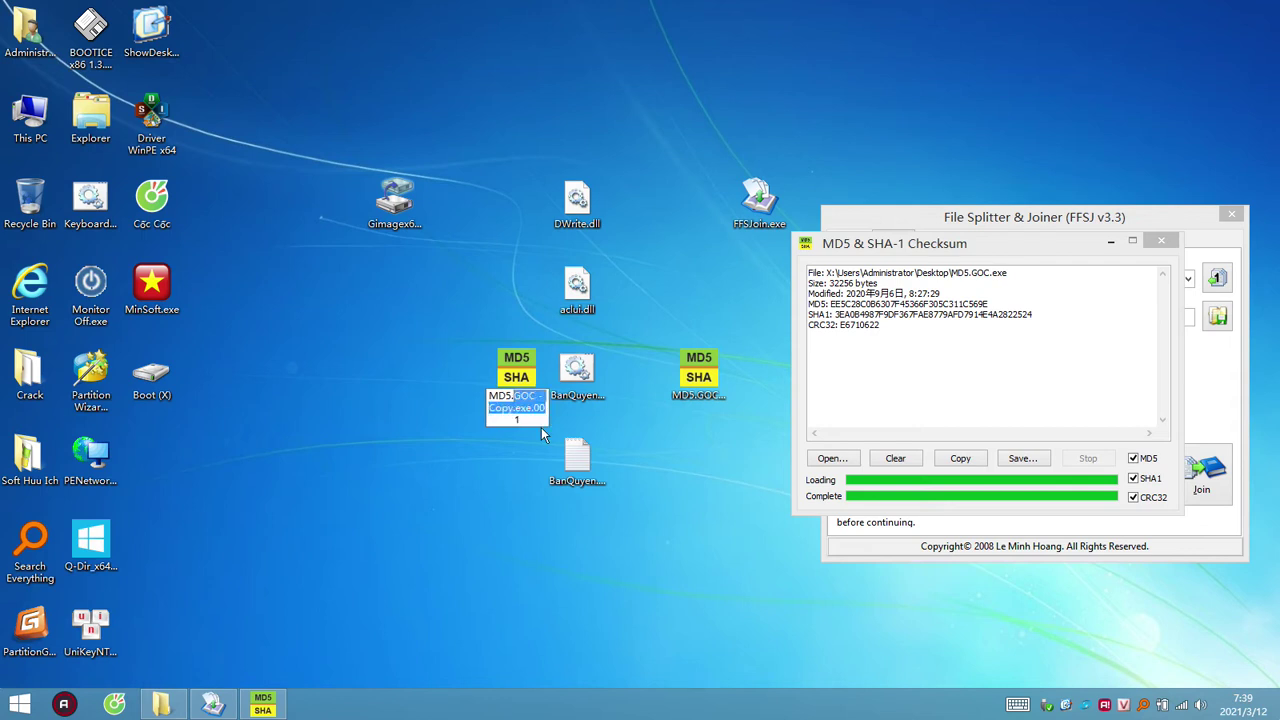
key("shift+Left")
key("shift+Left")
key("shift+Left")
key("shift+Left")
key("Return")
key("Return")
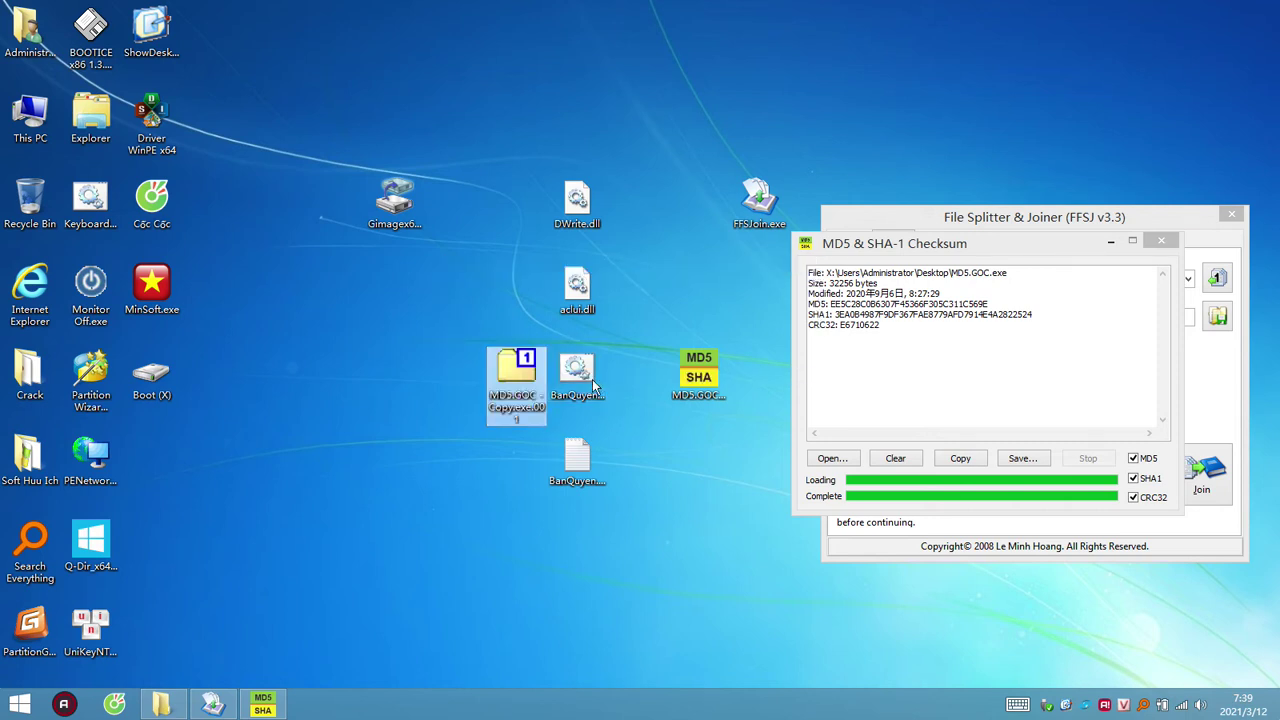
- Rename BanQuyen.cmd as "MD5.GOC - Copy.exe.002" using the copied name, so that it matches the .001 part
left_click(588, 390)
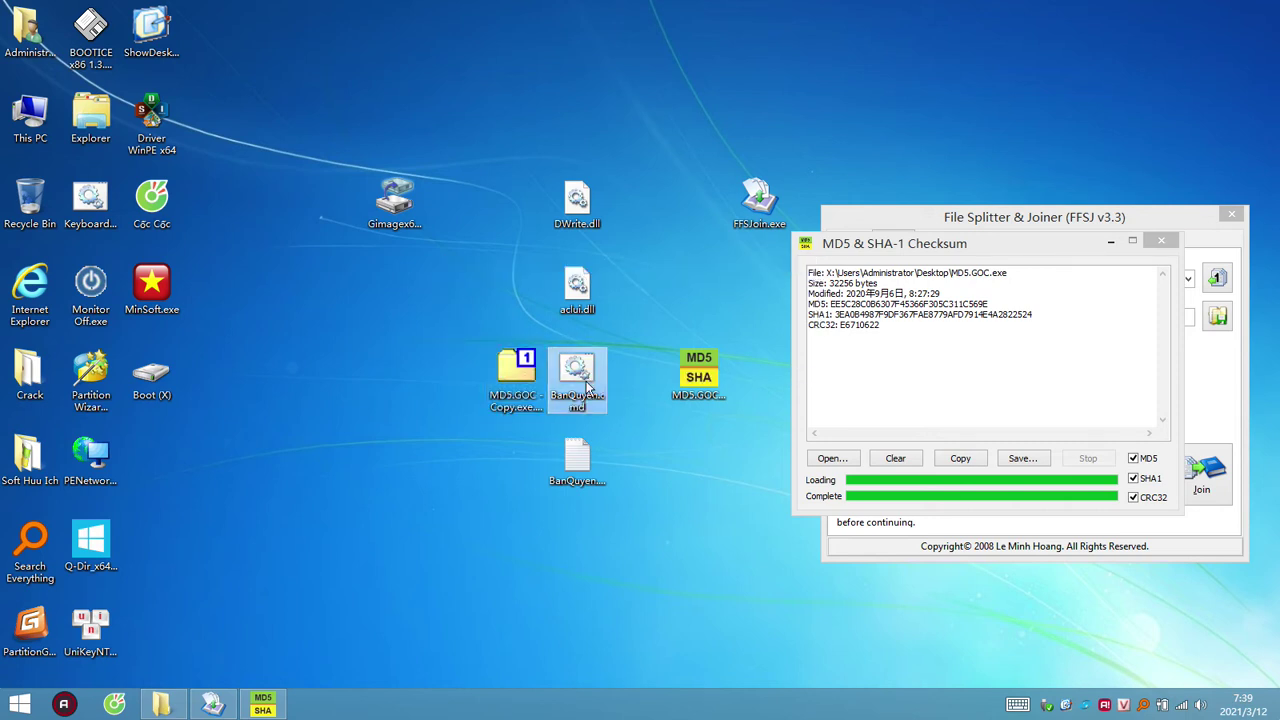
right_click(588, 390)
left_click(620, 350)
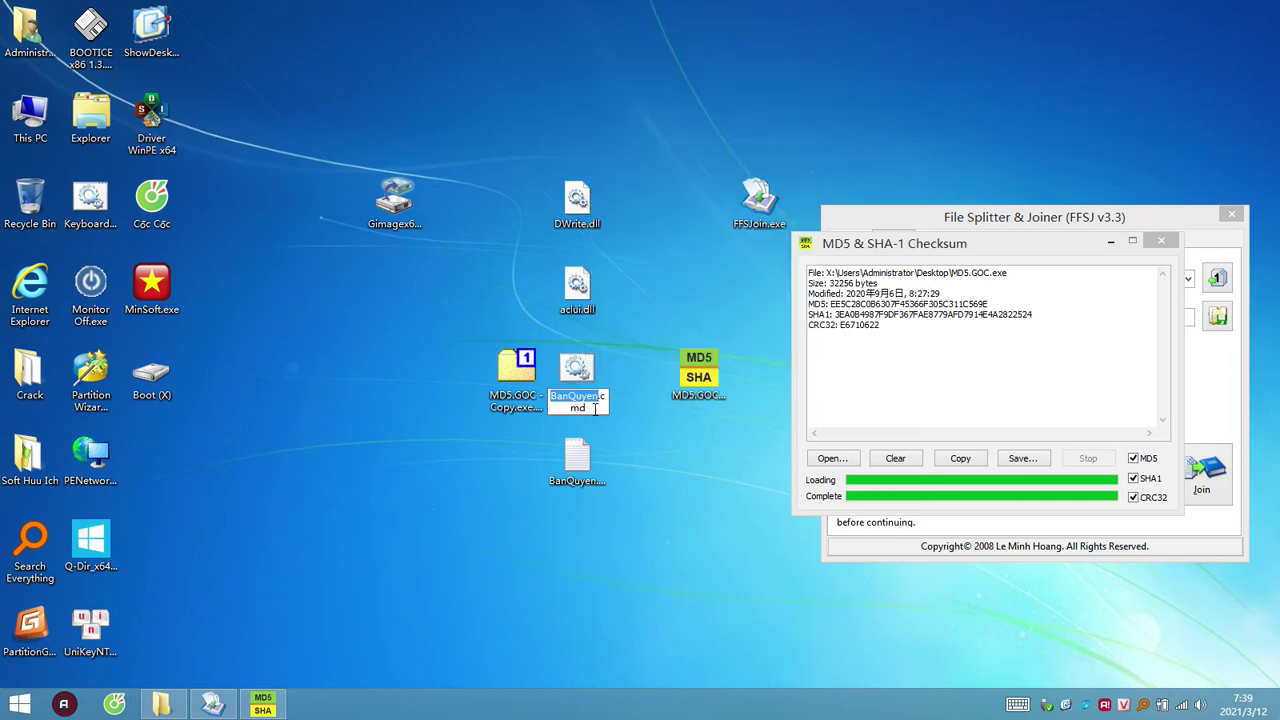
key("ctrl+a")
key("ctrl+v")
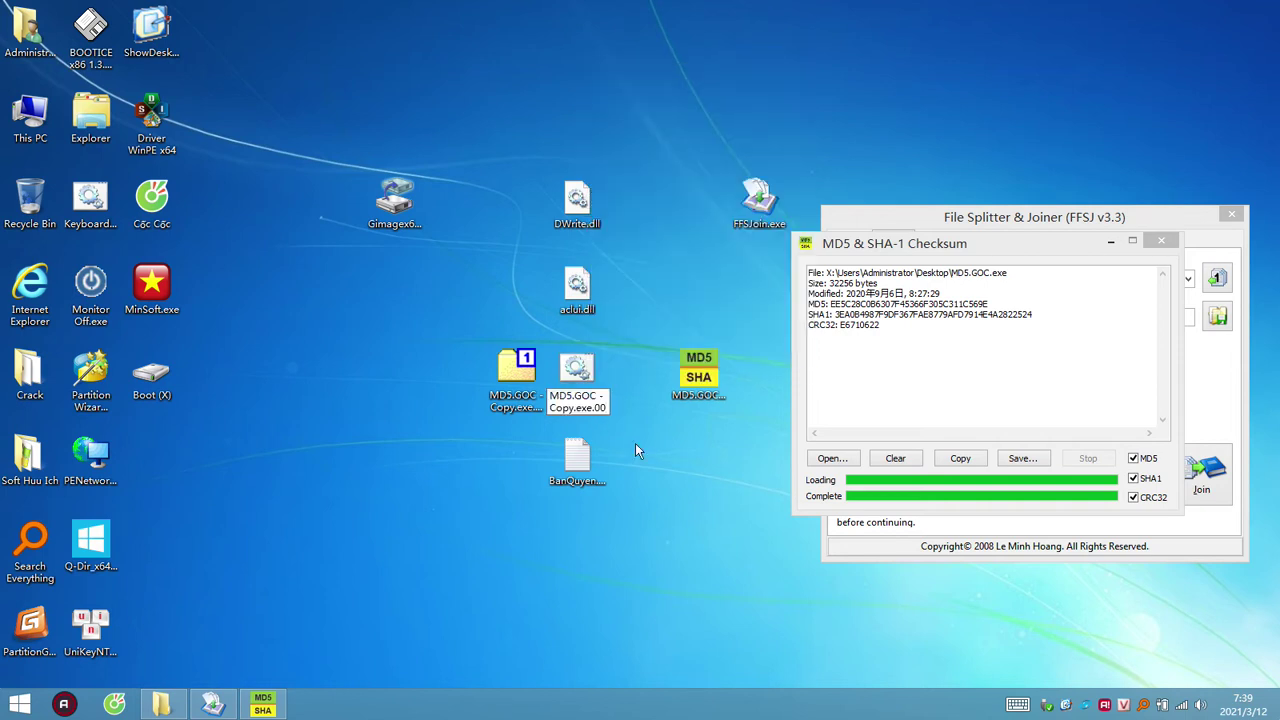
type("2")
key("Return")
key("Return")
left_click(511, 393, "ctrl")
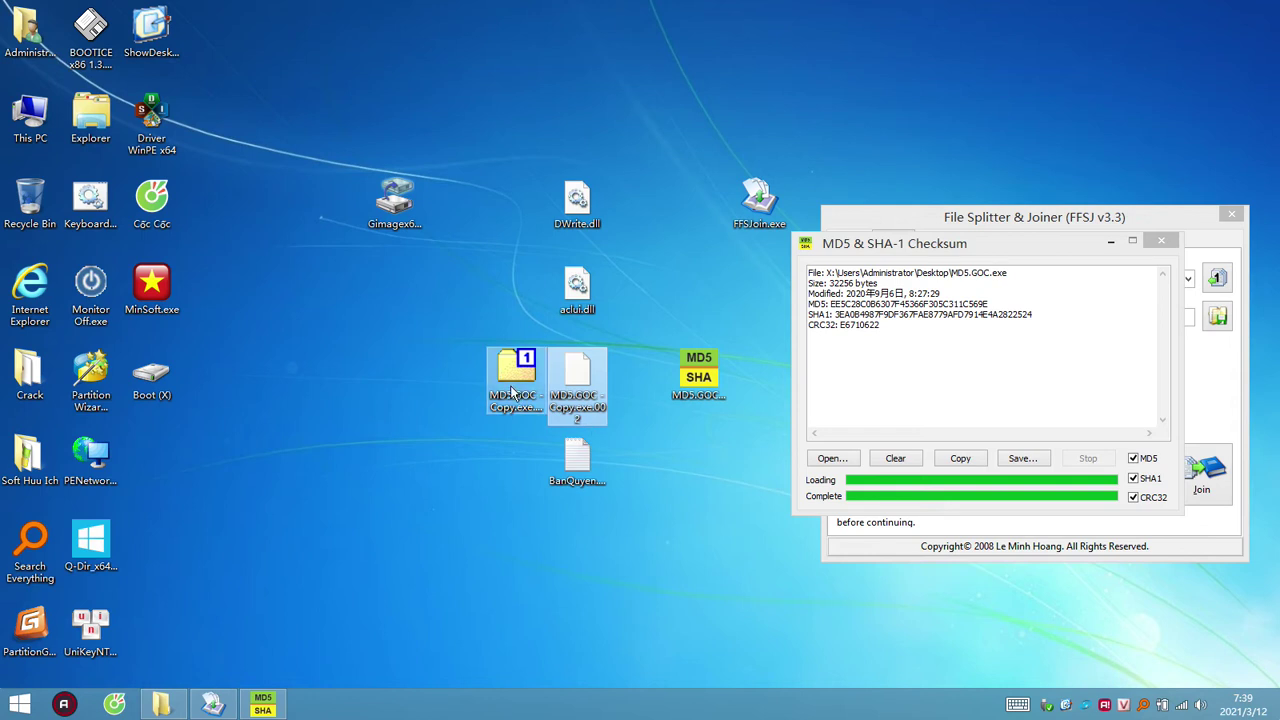
left_click(585, 385)
- Join the parts starting from MD5.GOC - Copy.exe.001 into MD5.GOC - Copy.exe, and close File Splitter & Joiner
left_click(1111, 242)
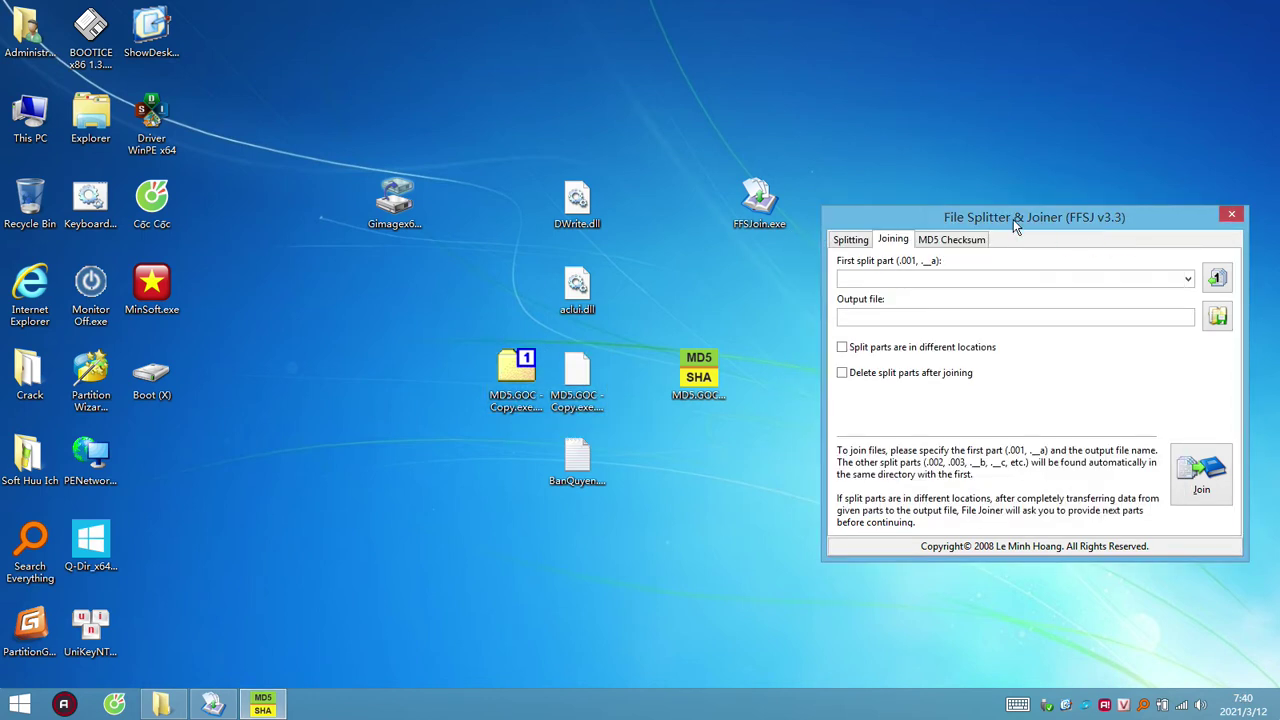
left_click_drag(1013, 219, 882, 200)
left_click_drag(520, 374, 847, 266)
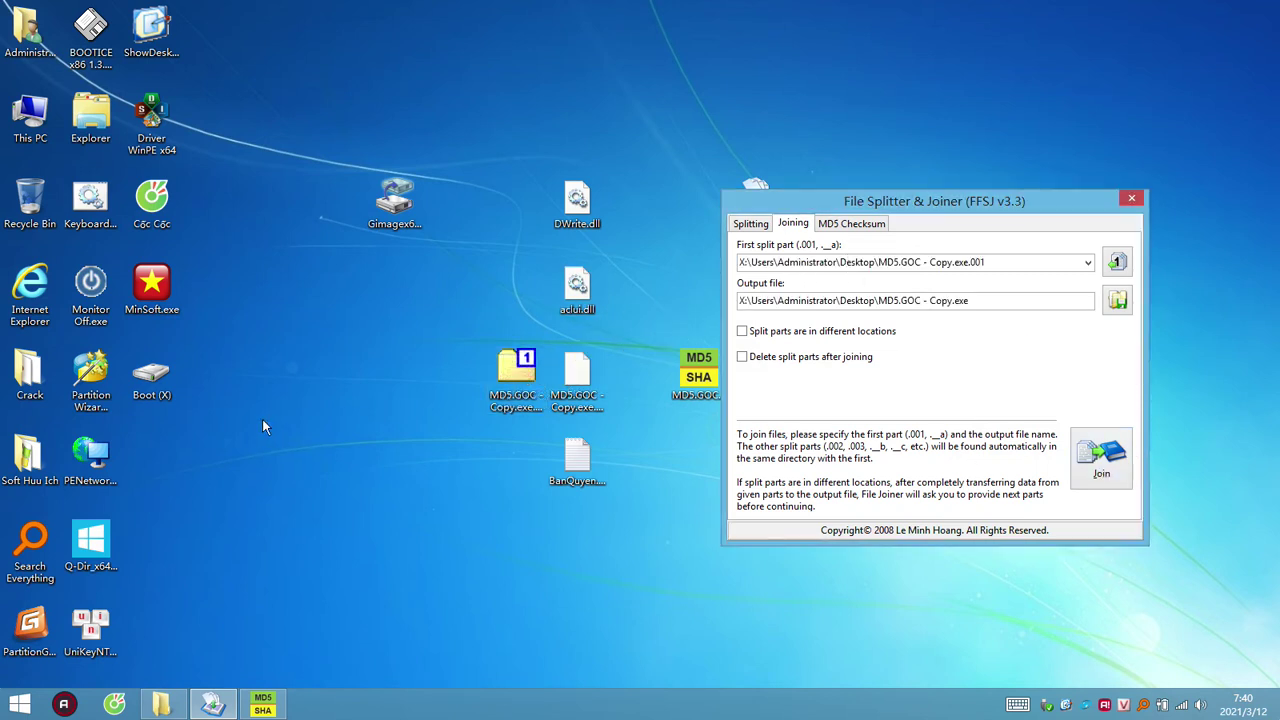
key("Return")
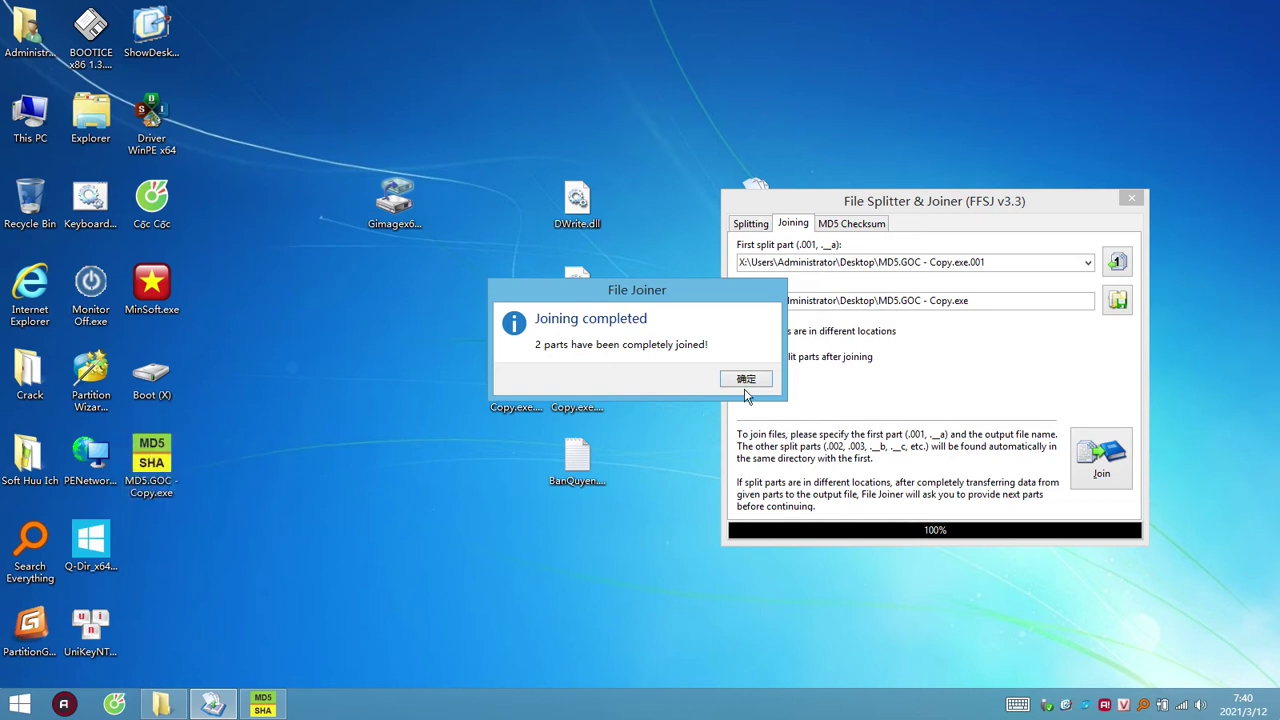
left_click(746, 379)
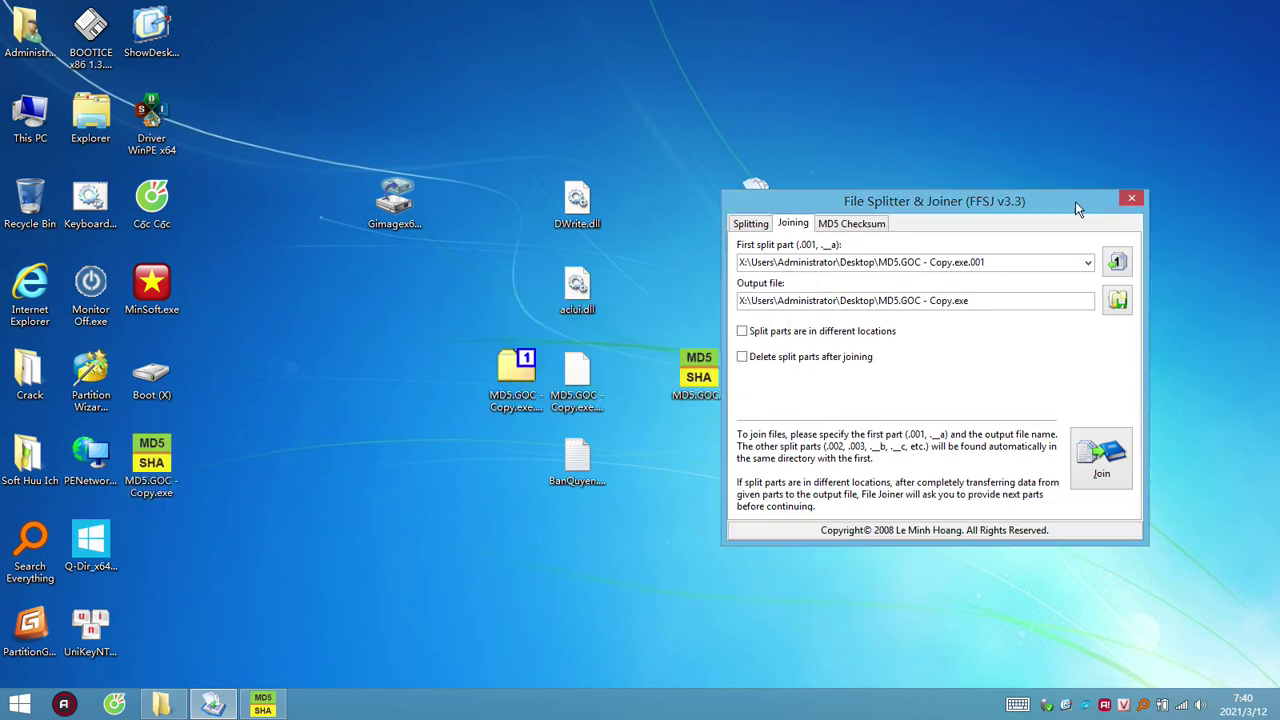
left_click_drag(1069, 203, 1083, 205)
left_click(1139, 207)
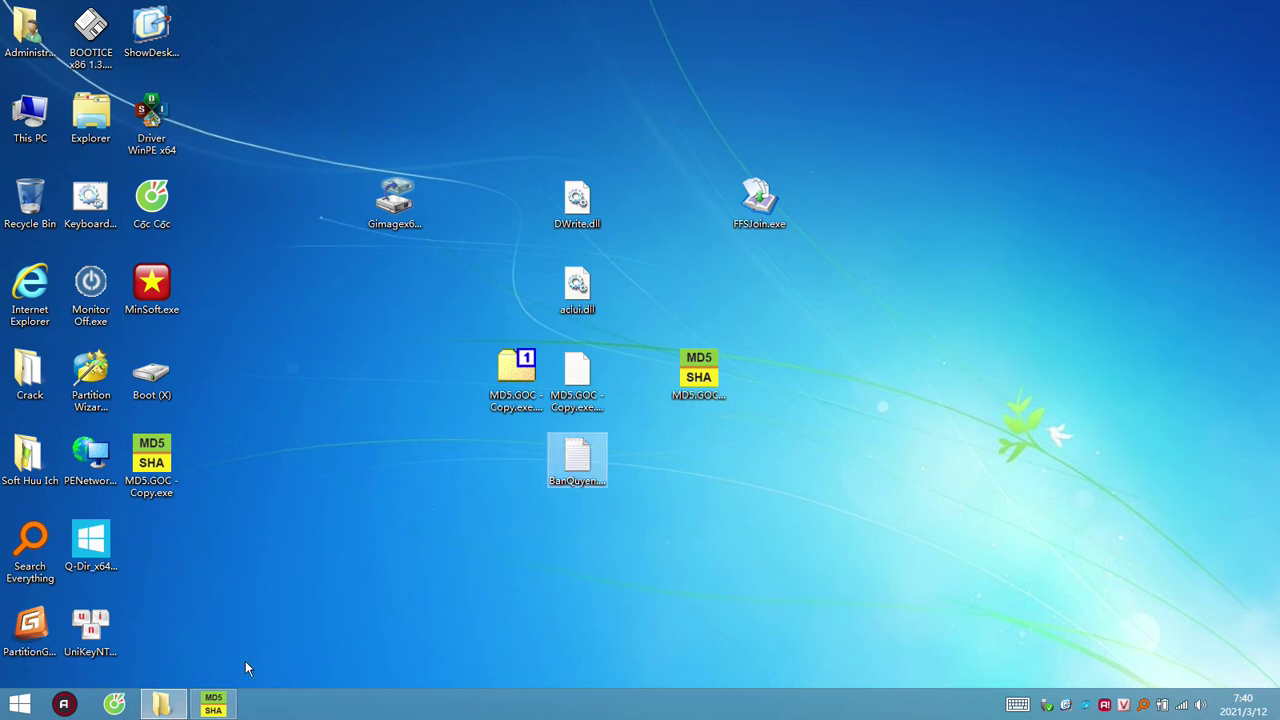
- Calculate the checksums of the joined MD5.GOC - Copy.exe and compare its SHA1 with that of MD5.GOC.exe
left_click(213, 704)
left_click_drag(151, 465, 898, 390)
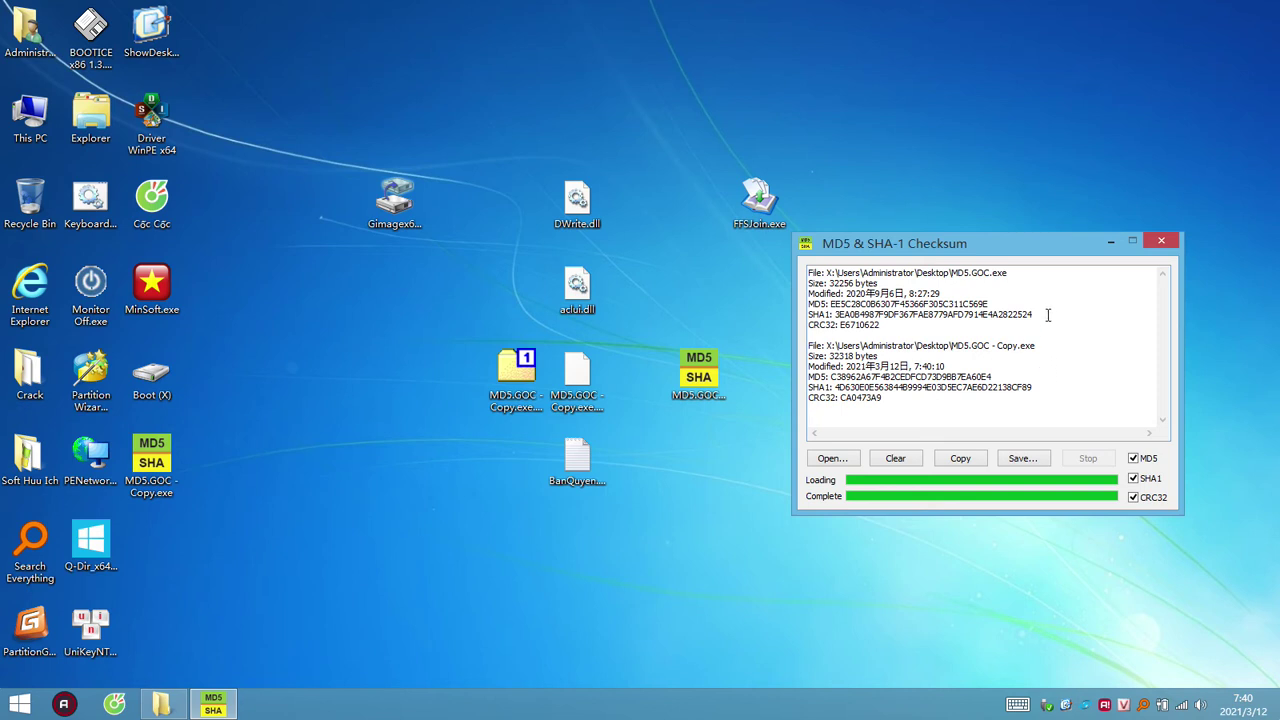
left_click_drag(1040, 314, 838, 314)
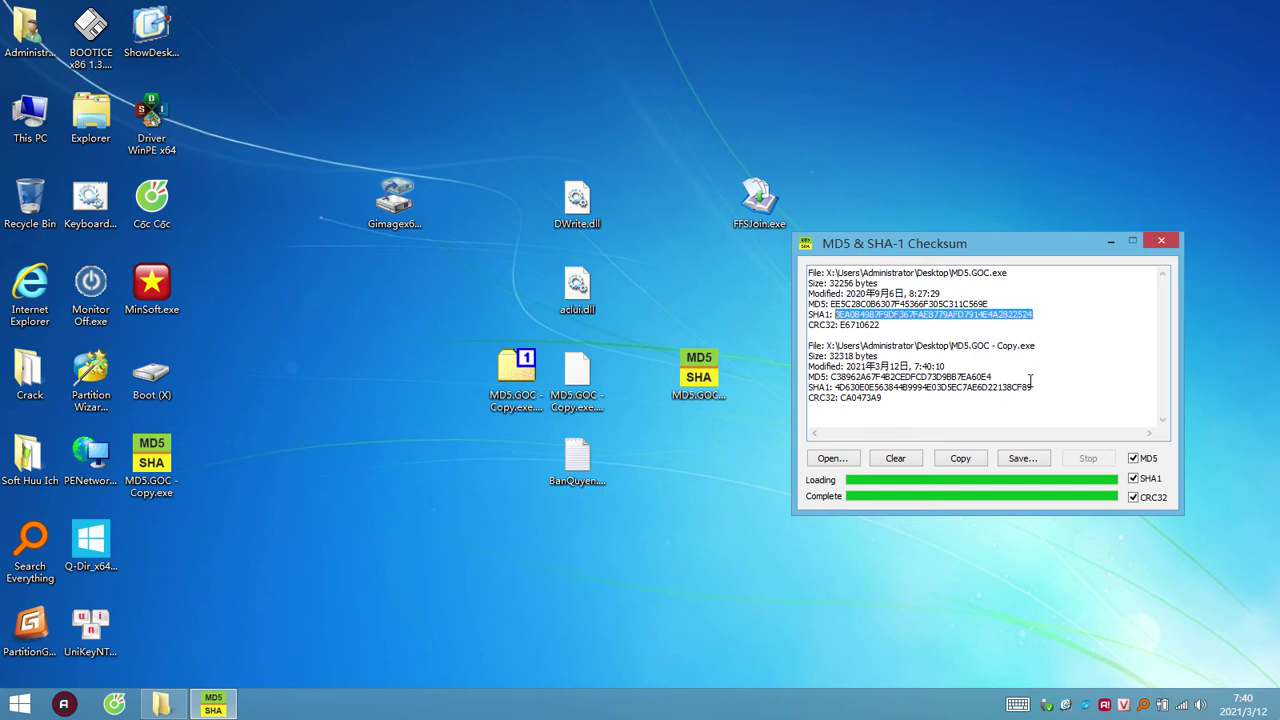
left_click_drag(1030, 387, 834, 387)
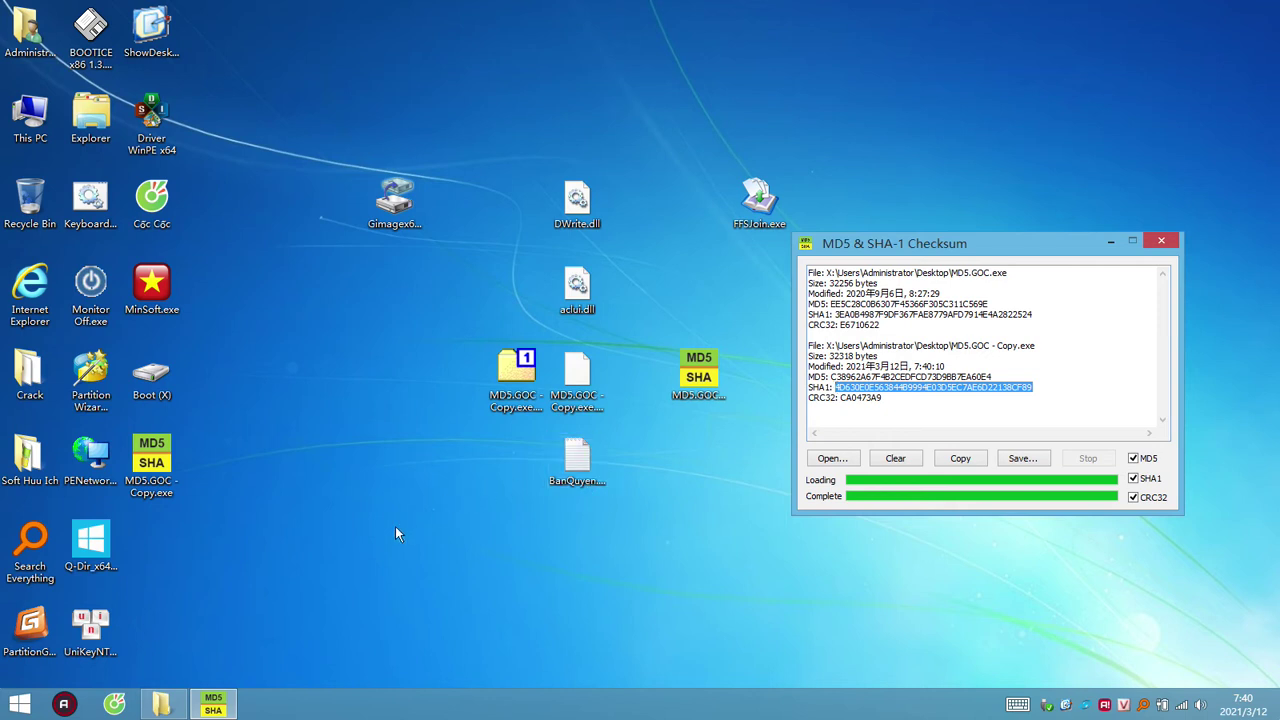
- Try to open the joined MD5.GOC - Copy.exe as an archive in 7-Zip
left_click(165, 482)
right_click(157, 468)
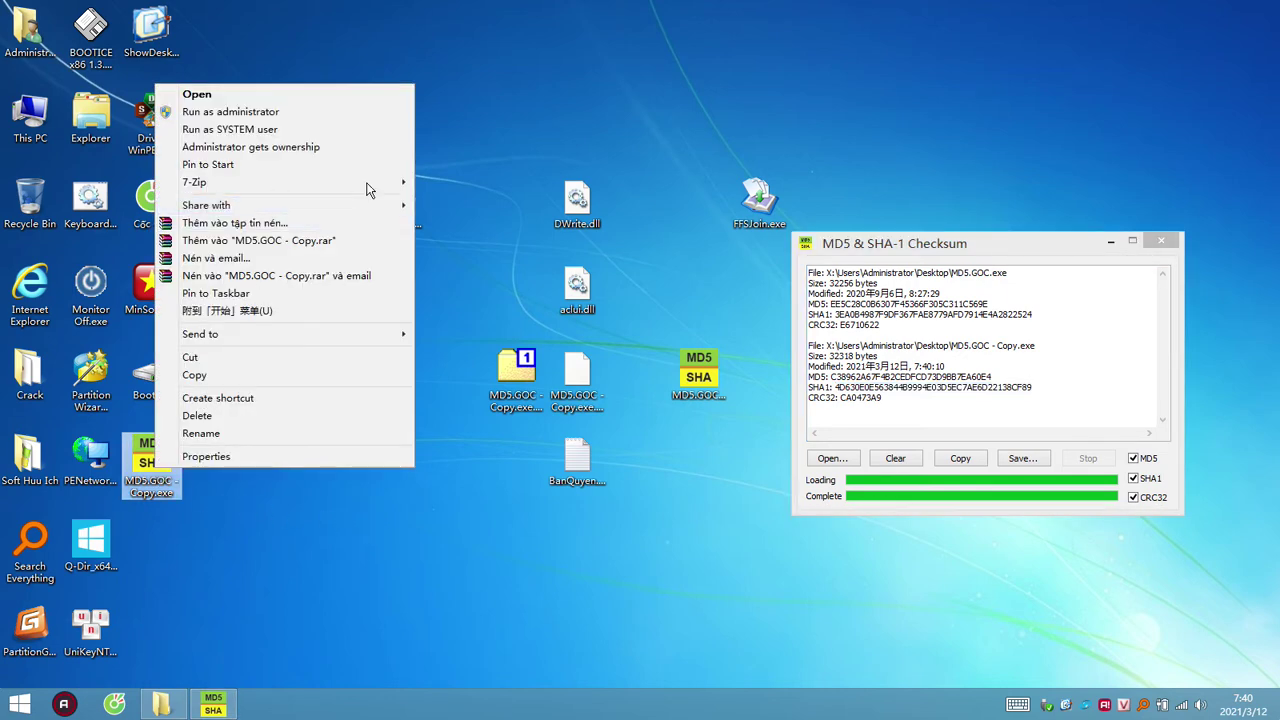
mouse_move(370, 184)
left_click(472, 182)
left_click(766, 409)
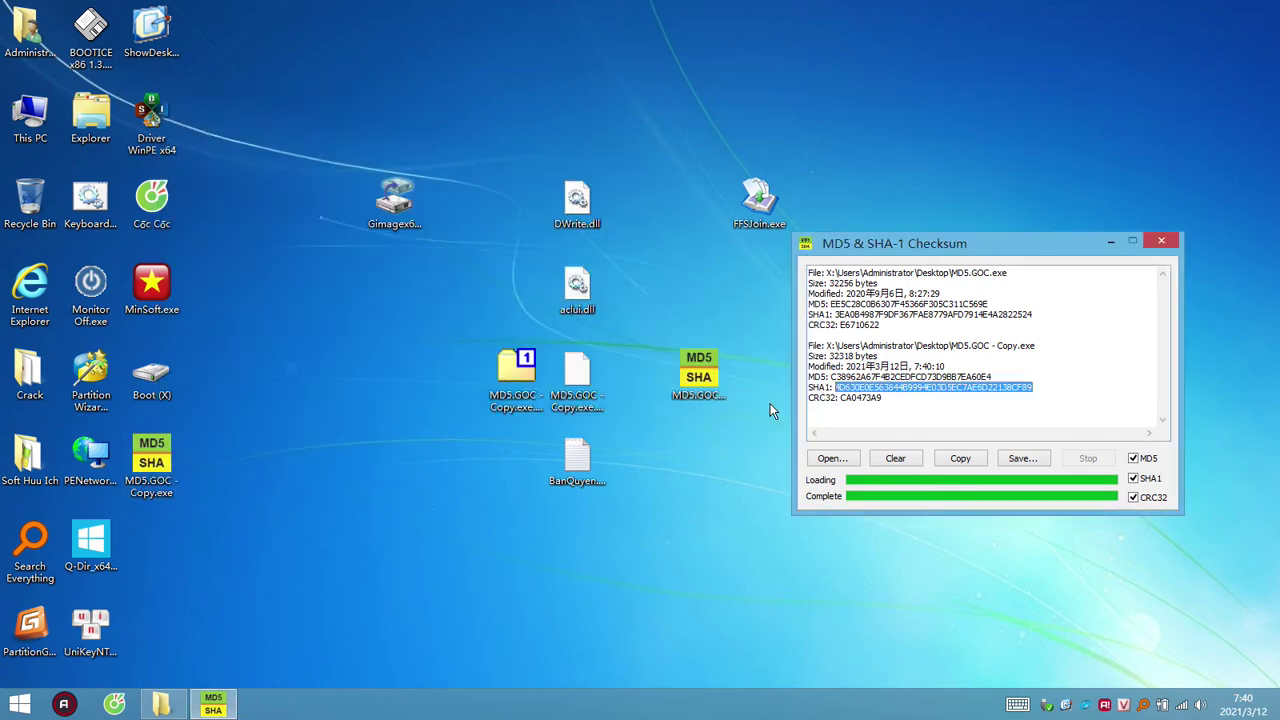
left_click(158, 466)
right_click(165, 462)
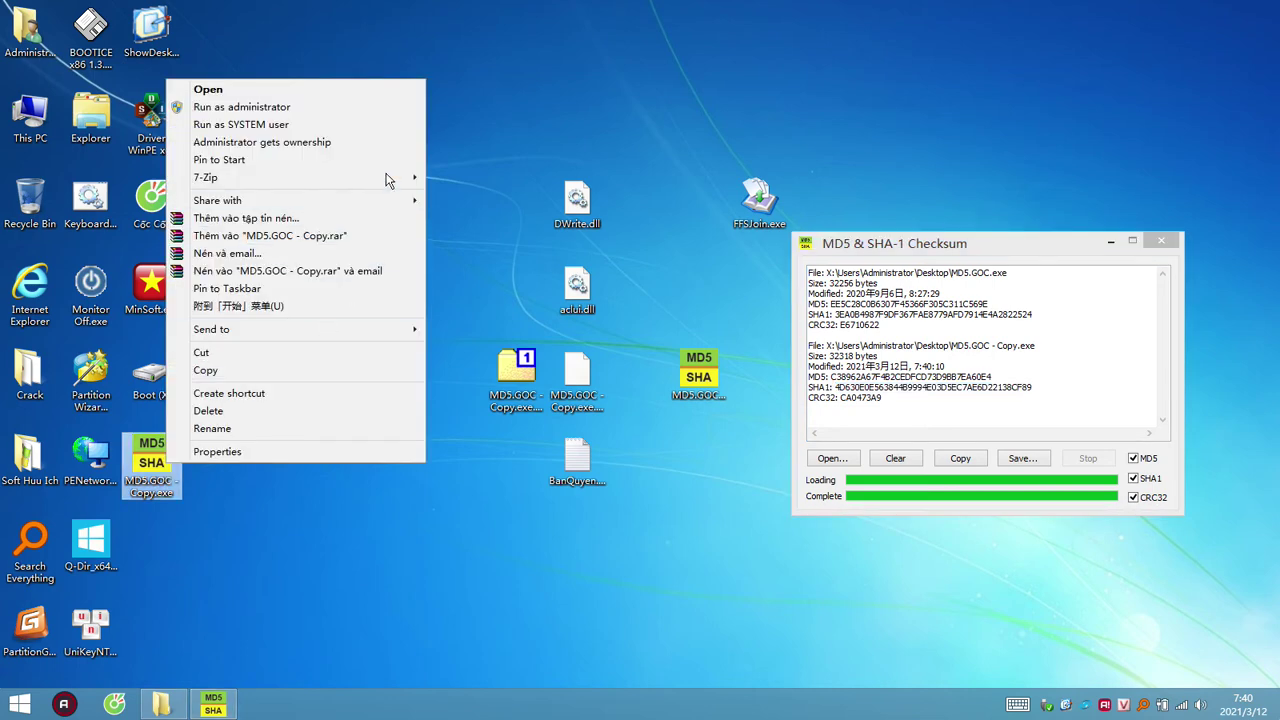
mouse_move(395, 179)
left_click(470, 180)
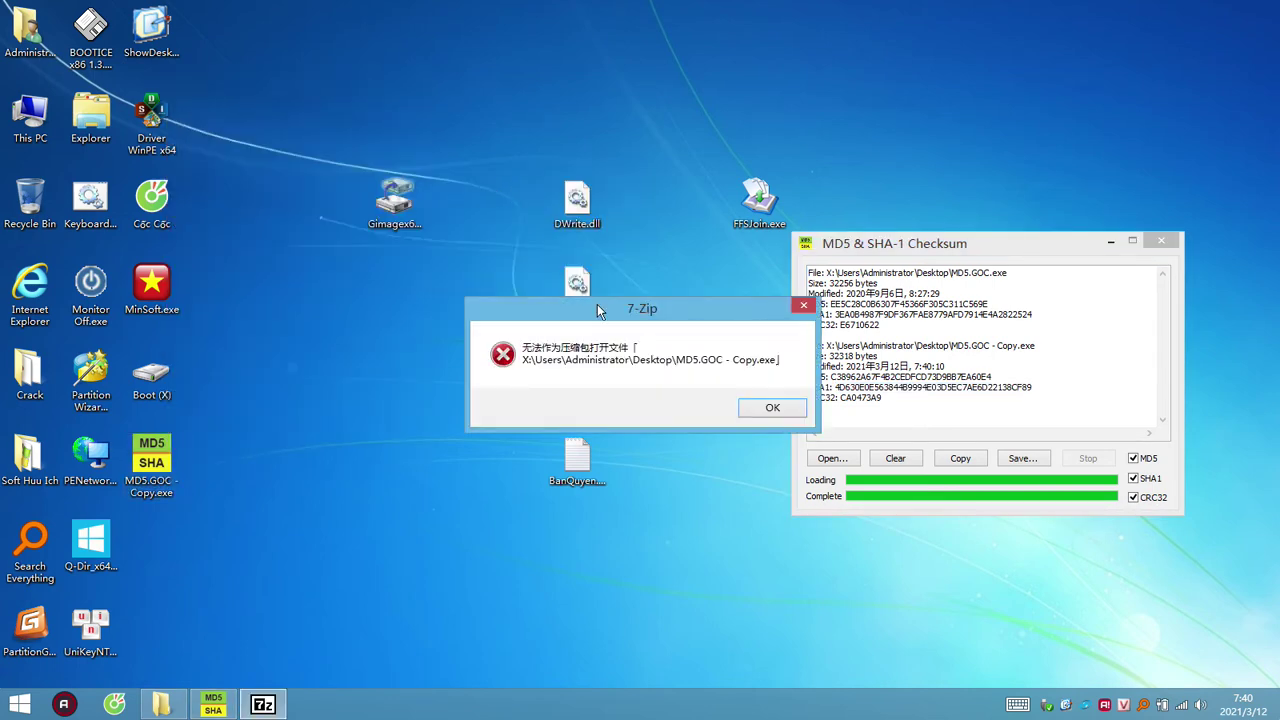
left_click(757, 407)
- Open the original MD5.GOC.exe as an archive in 7-Zip, examine its contents, and close the archive window
left_click(708, 390)
right_click(704, 390)
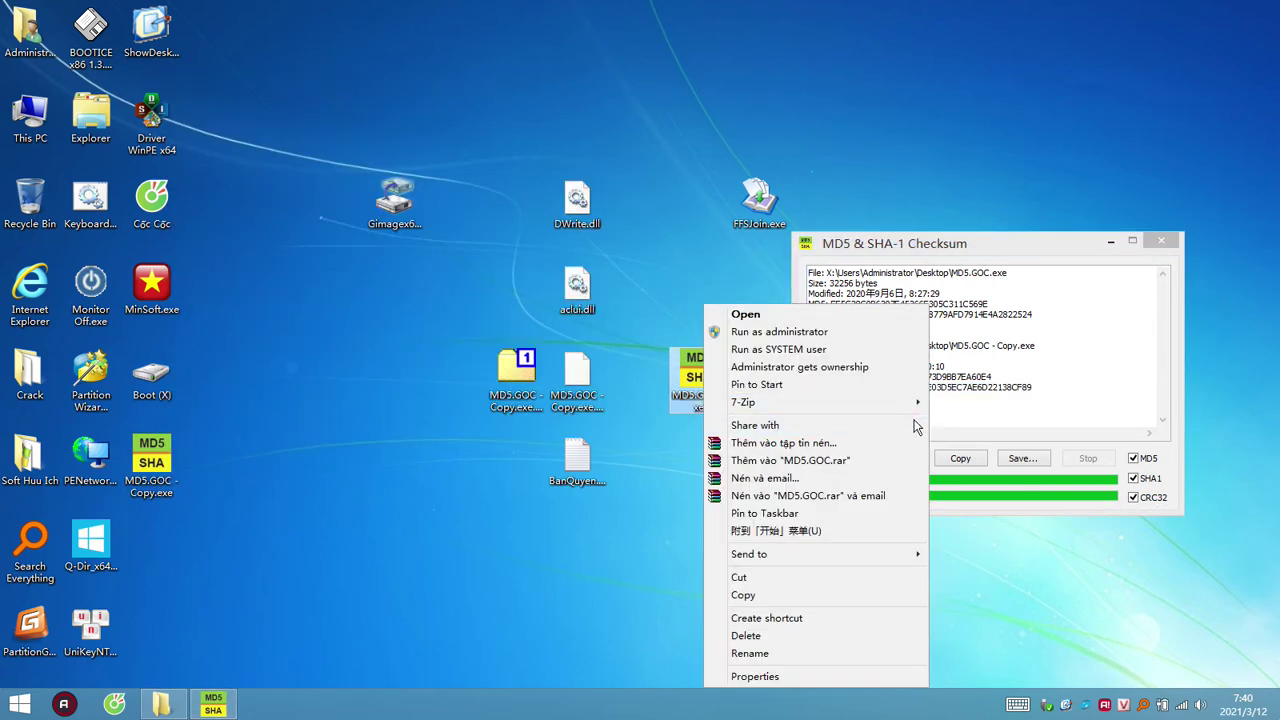
mouse_move(920, 402)
left_click(960, 401)
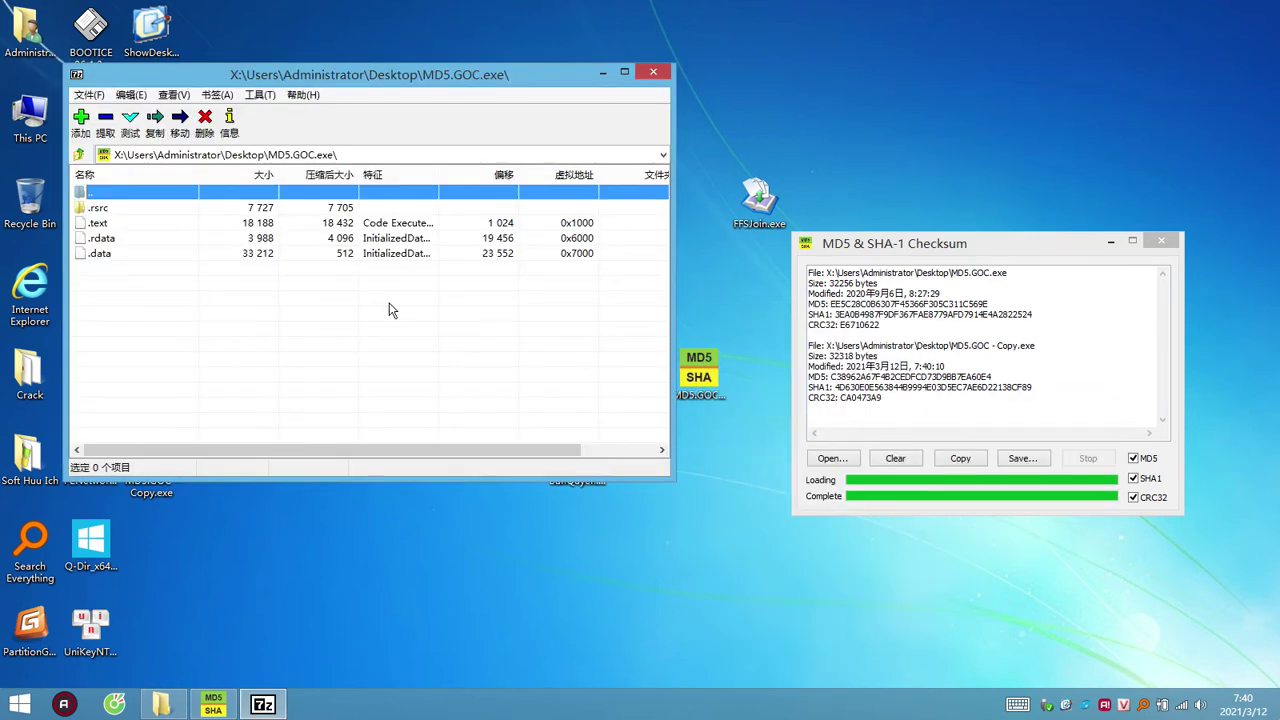
left_click_drag(181, 270, 150, 200)
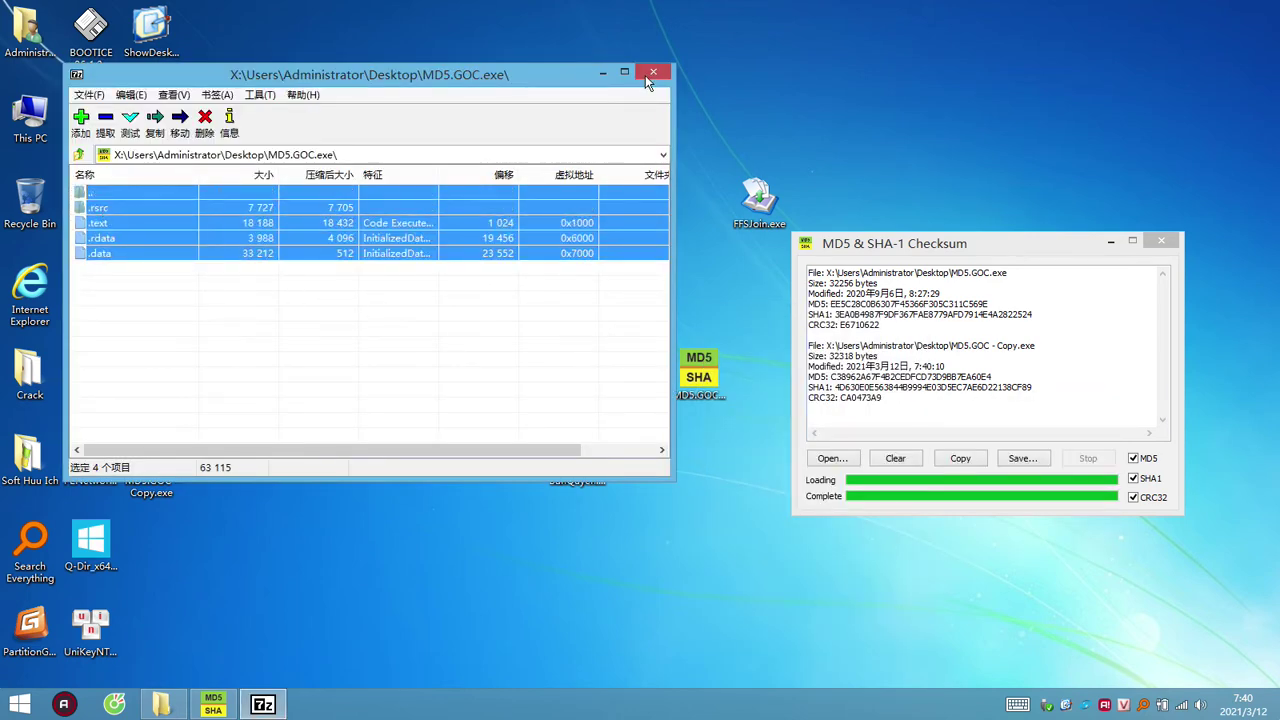
left_click(652, 73)
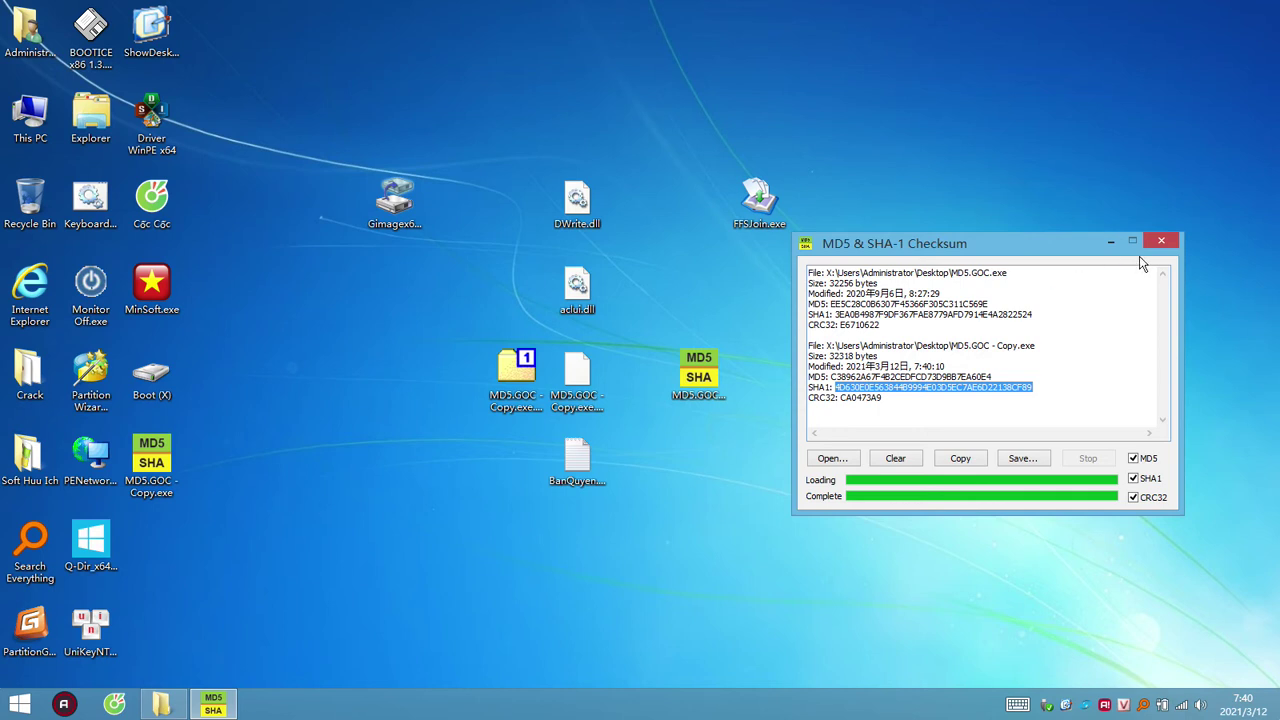
- Remove the .002 extension from MD5.GOC - Copy.exe.002, accept the name "MD5.GOC - Copy (2).exe", and check the file's available actions
left_click(597, 383)
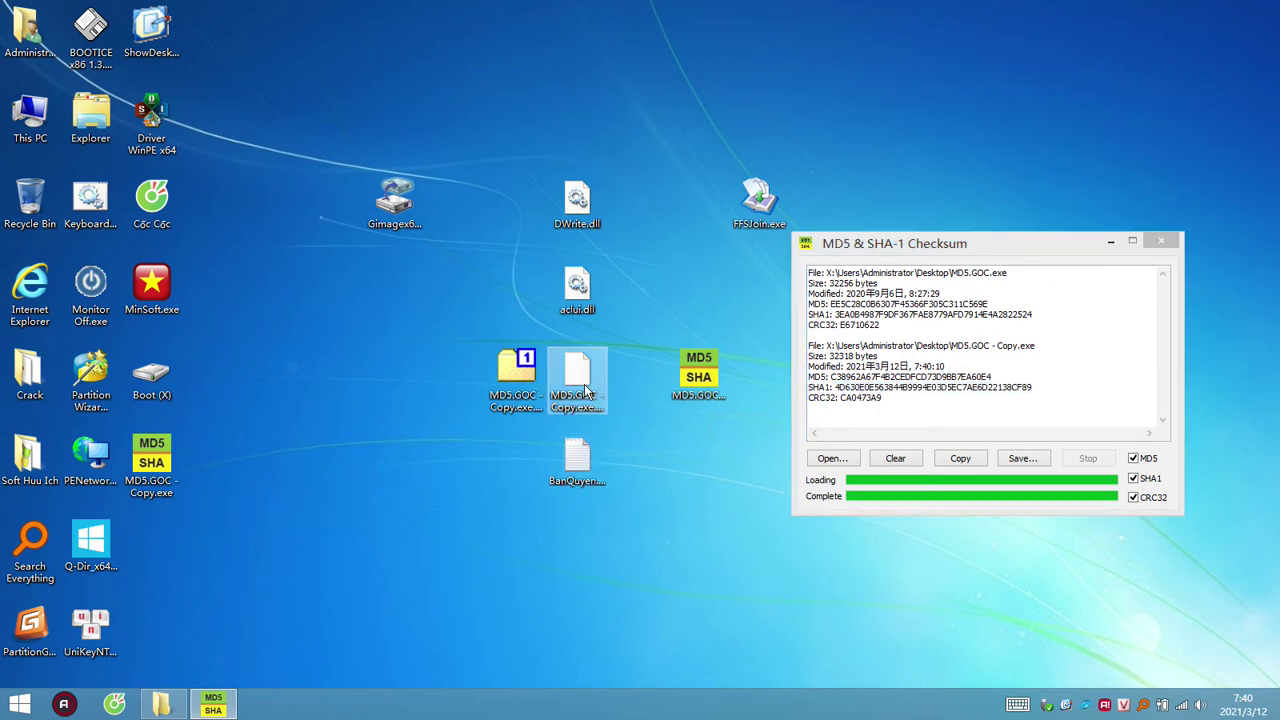
left_click(595, 418)
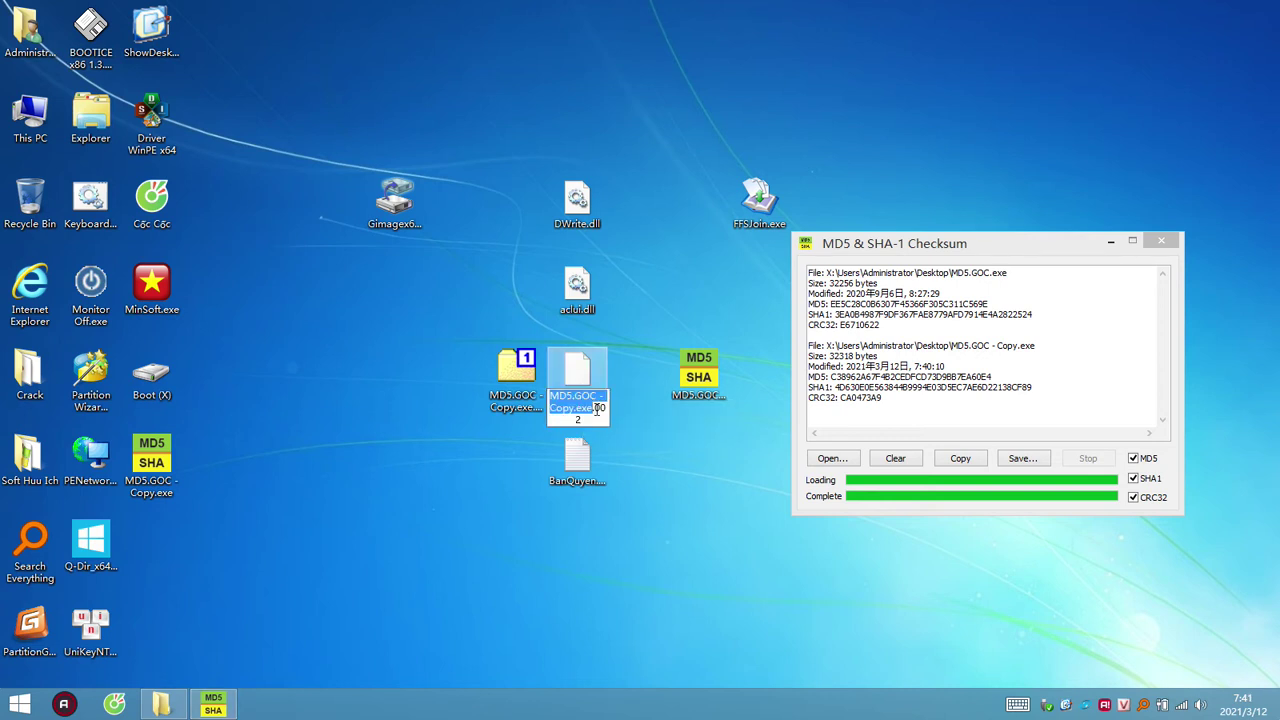
double_click(598, 410)
key("BackSpace")
key("Return")
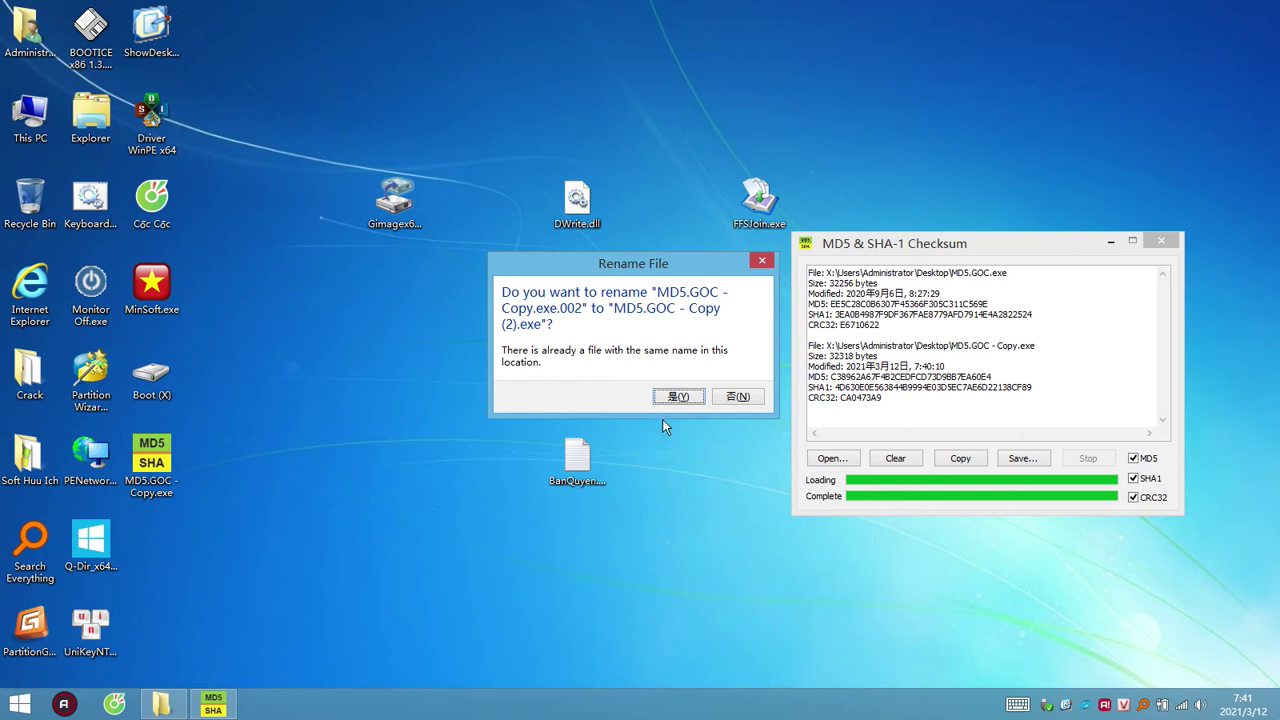
left_click(678, 396)
right_click(577, 395)
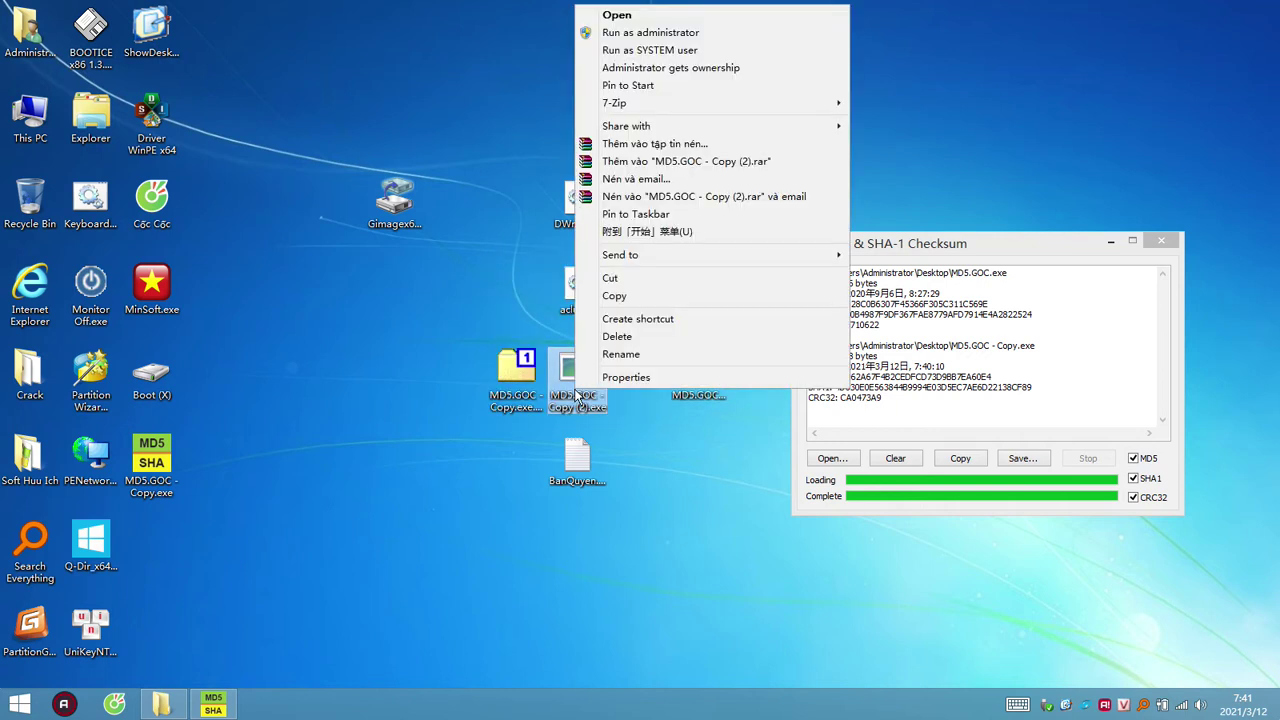
left_click(600, 440)
right_click(590, 380)
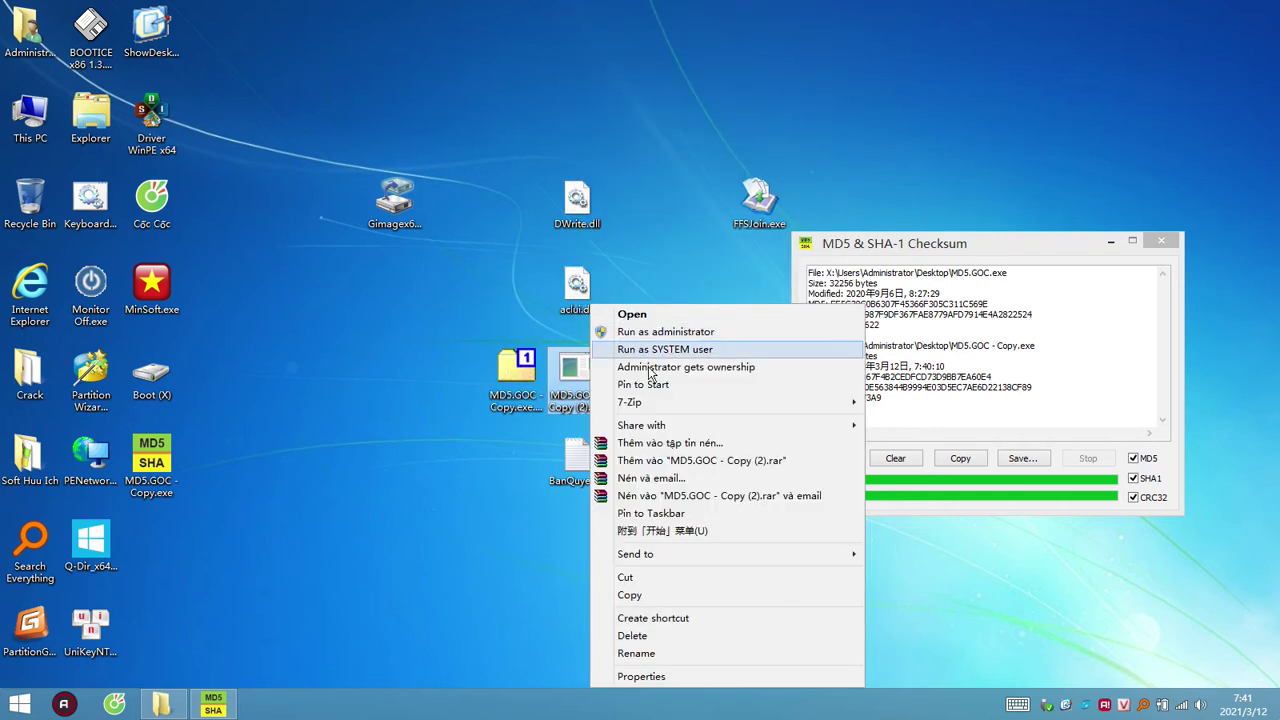
left_click(562, 438)
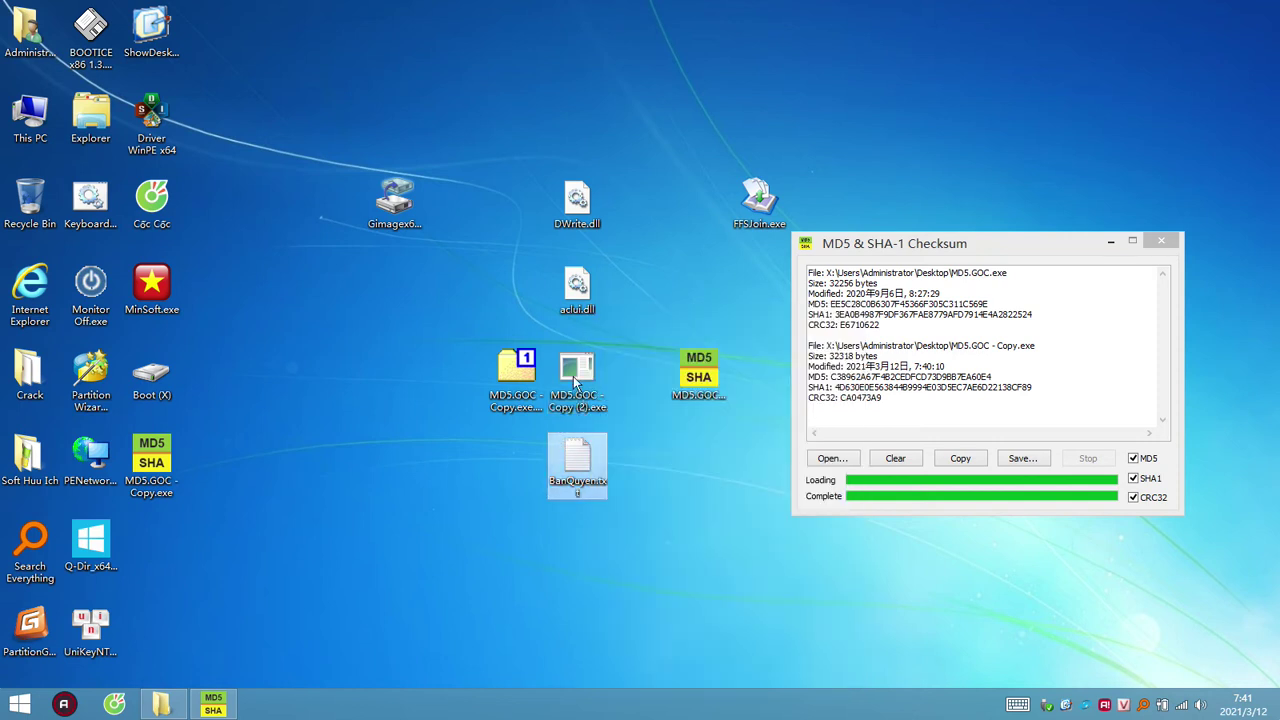
- Rename MD5.GOC - Copy (2).exe as "MD5.GOC - Copy.cmd" and open it for editing in Notepad
left_click(590, 412)
left_click(594, 408)
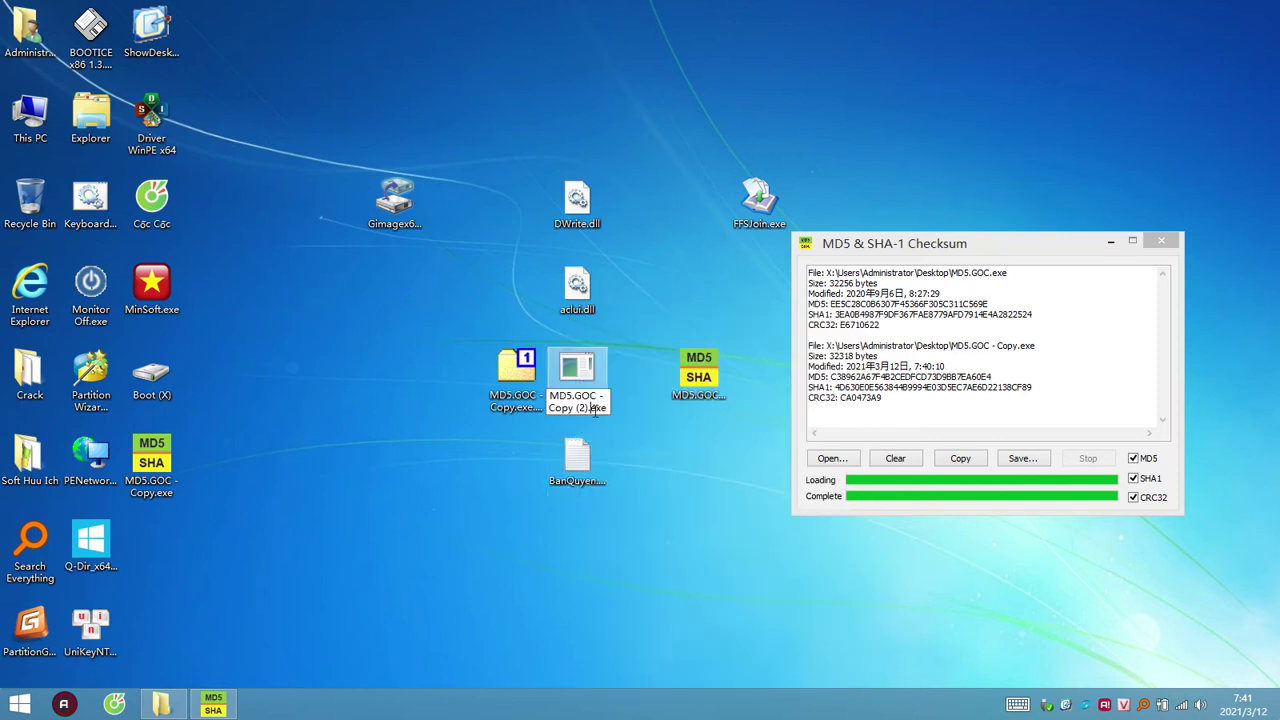
key("BackSpace")
key("BackSpace")
key("BackSpace")
key("BackSpace")
key("BackSpace")
key("BackSpace")
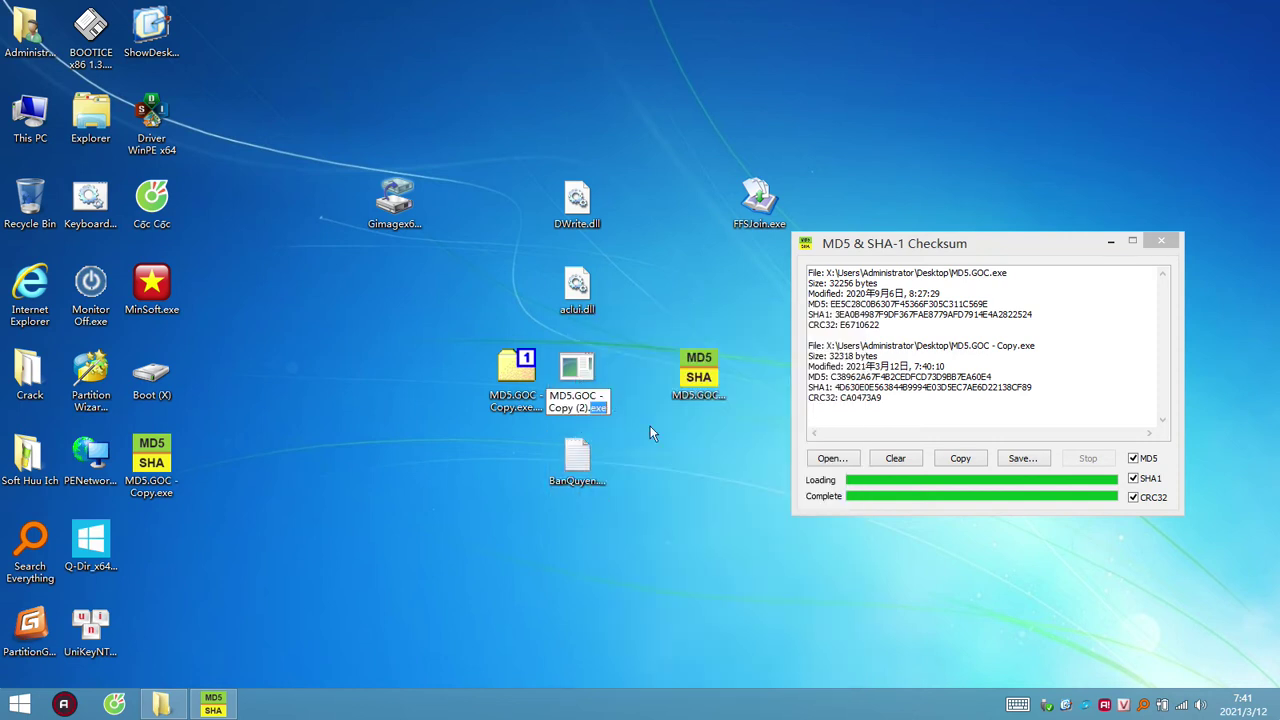
type(".cmd")
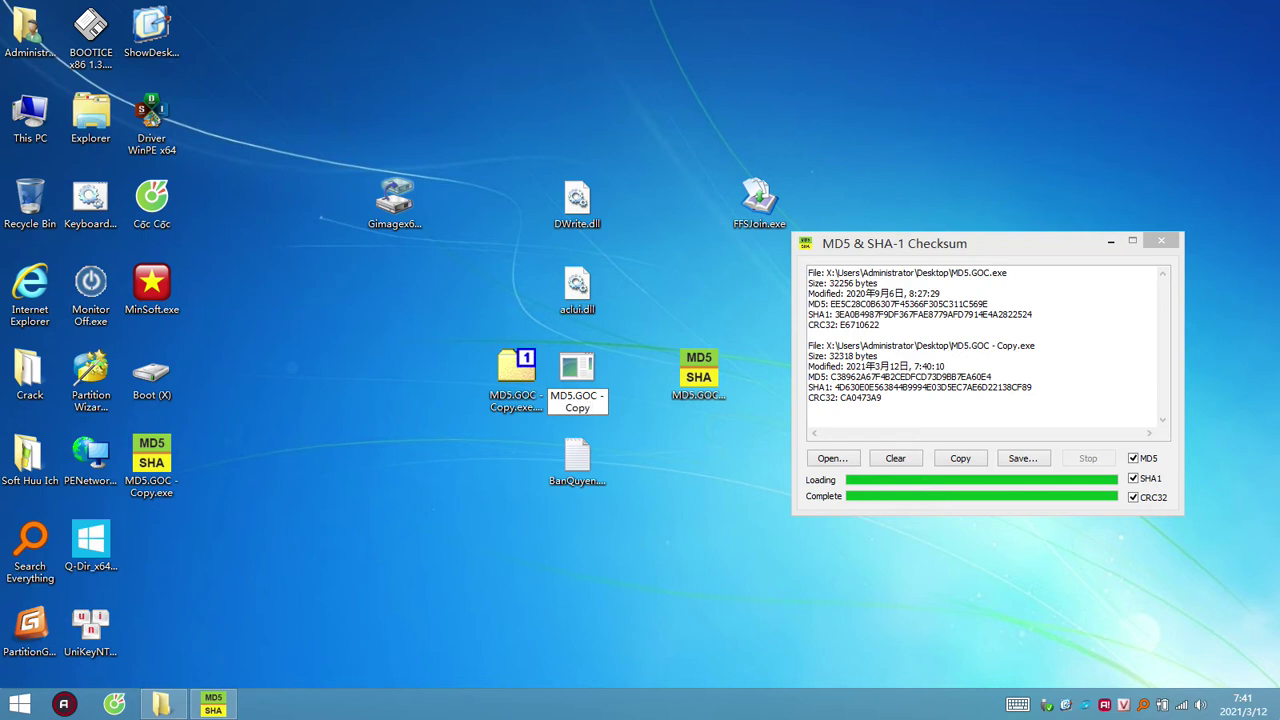
key("Return")
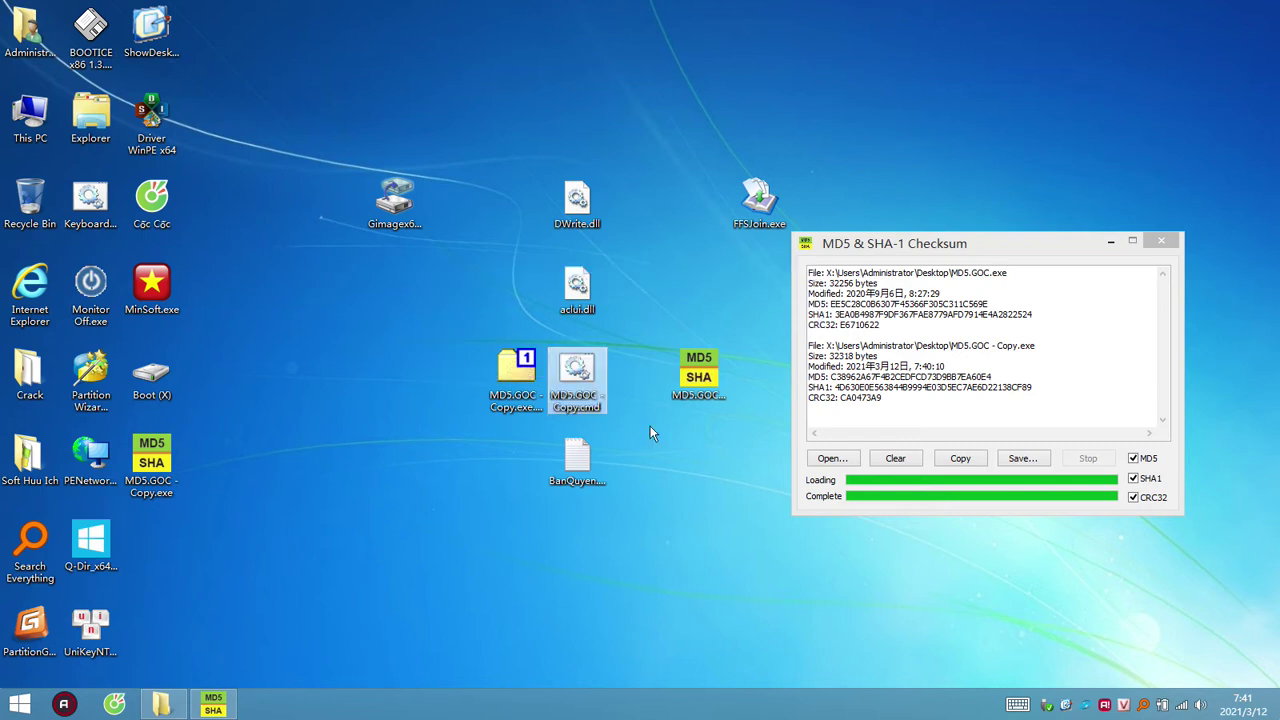
right_click(597, 370)
left_click(667, 68)
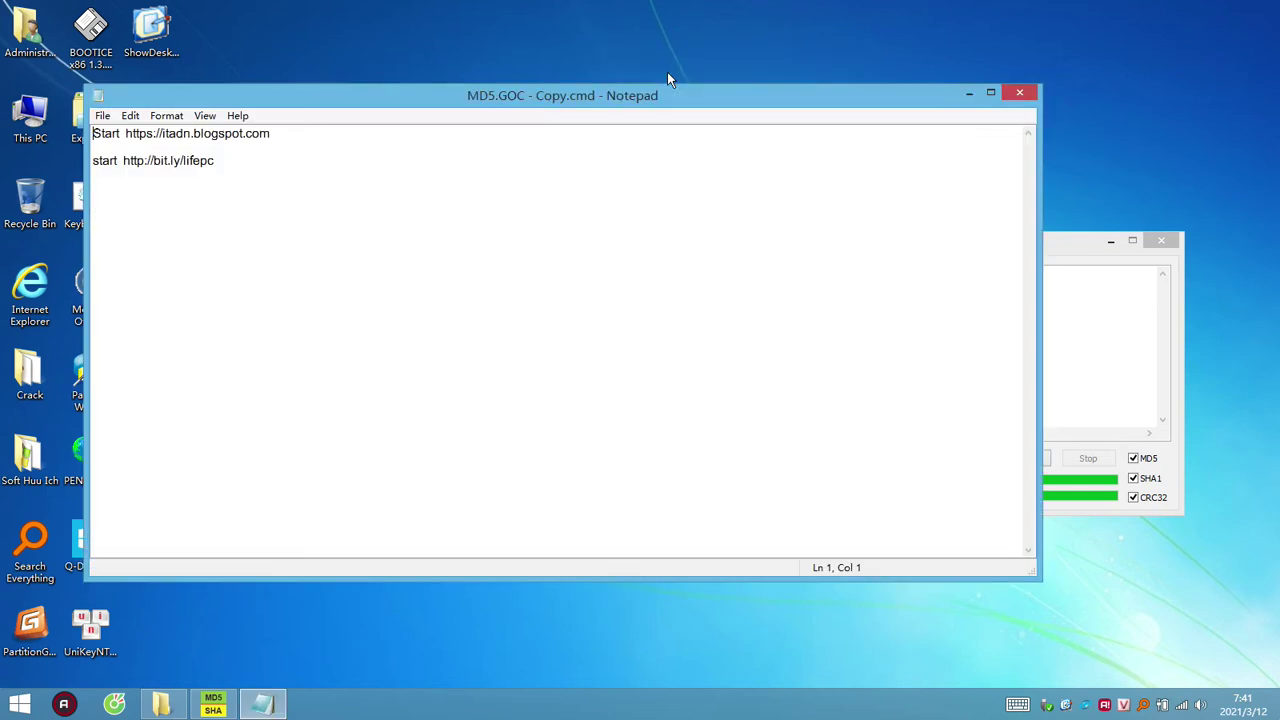
- Close the script, compress MD5.GOC - Copy.cmd into the RAR archive "MD5.GOC - Copy.rar", and move the .cmd file above DWrite.dll
left_click(1025, 96)
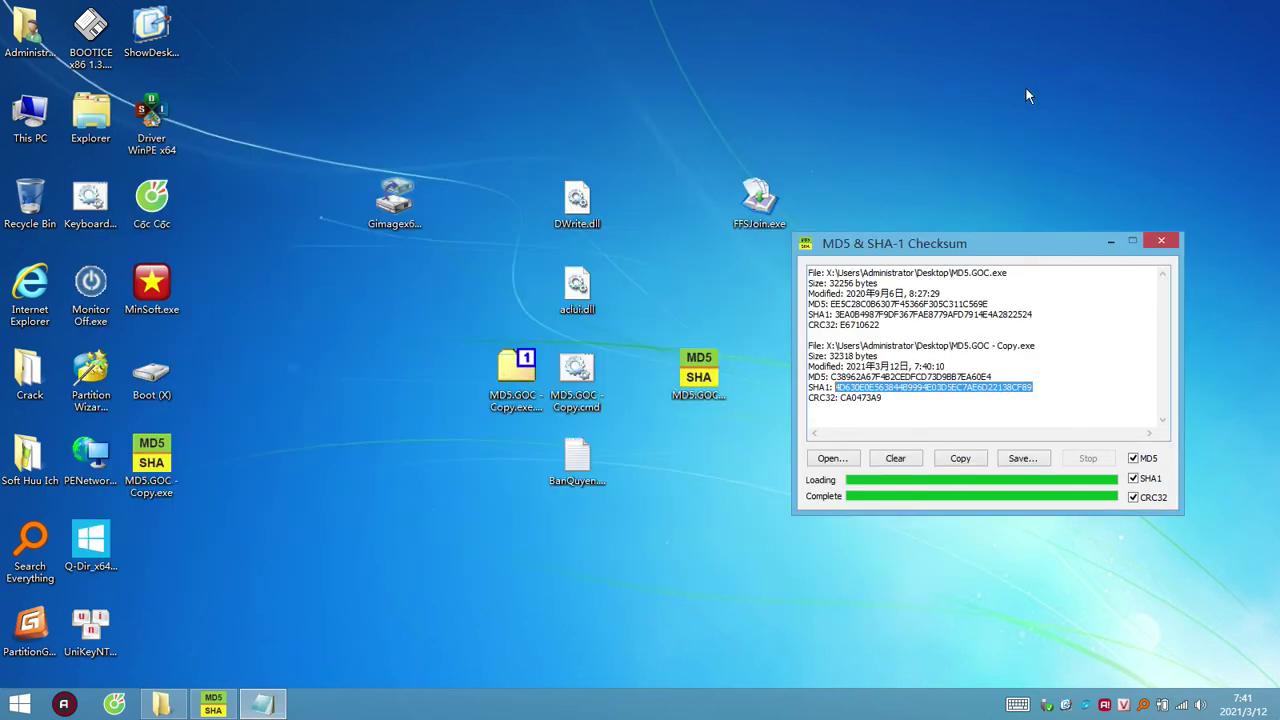
right_click(588, 377)
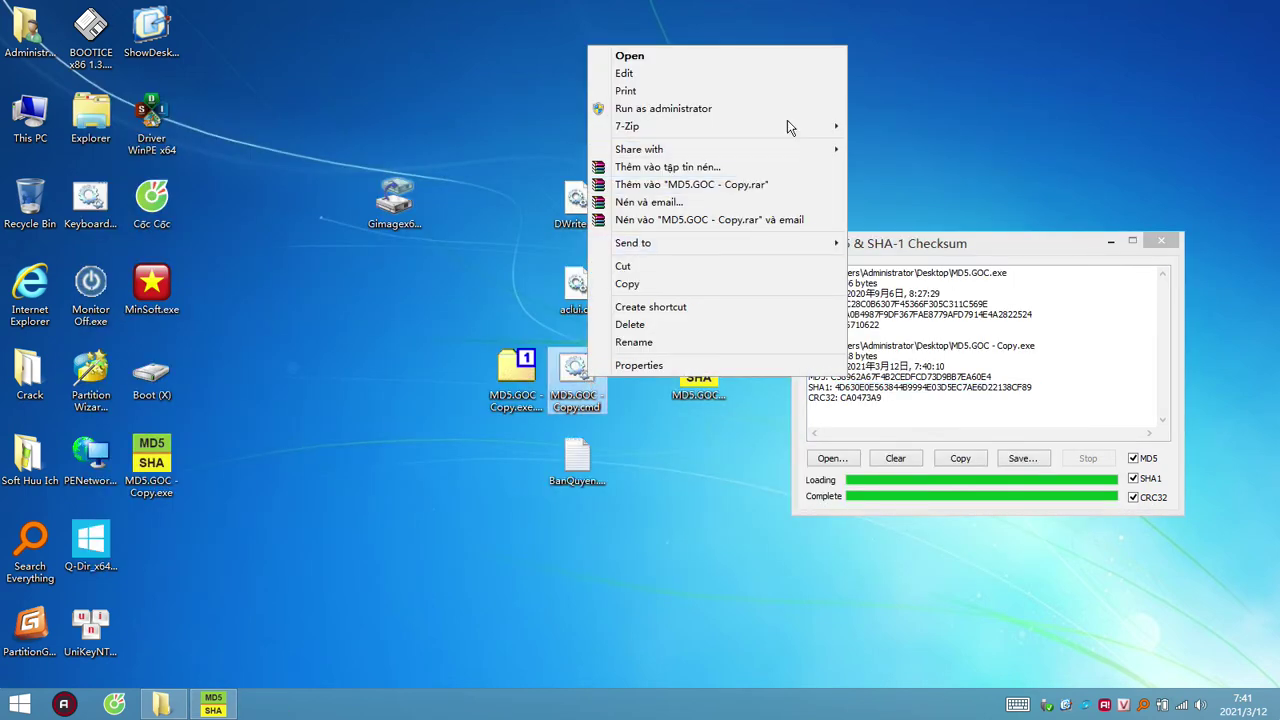
left_click(752, 166)
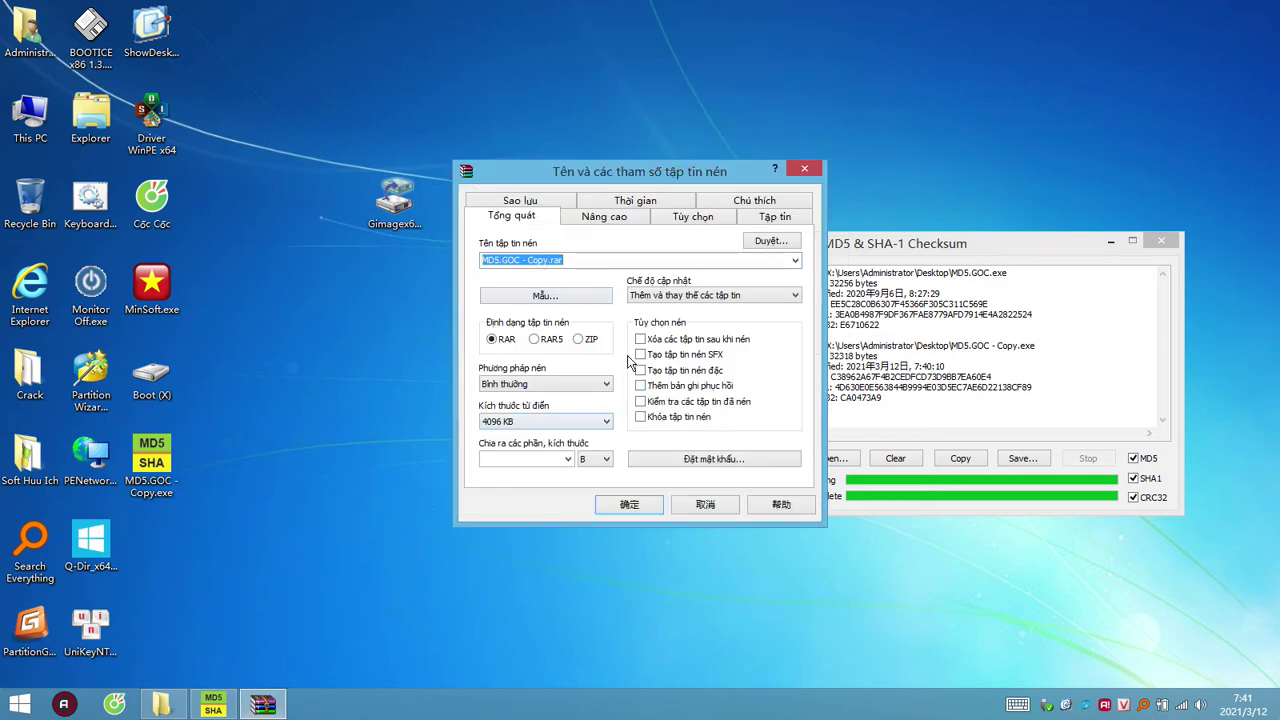
left_click(637, 505)
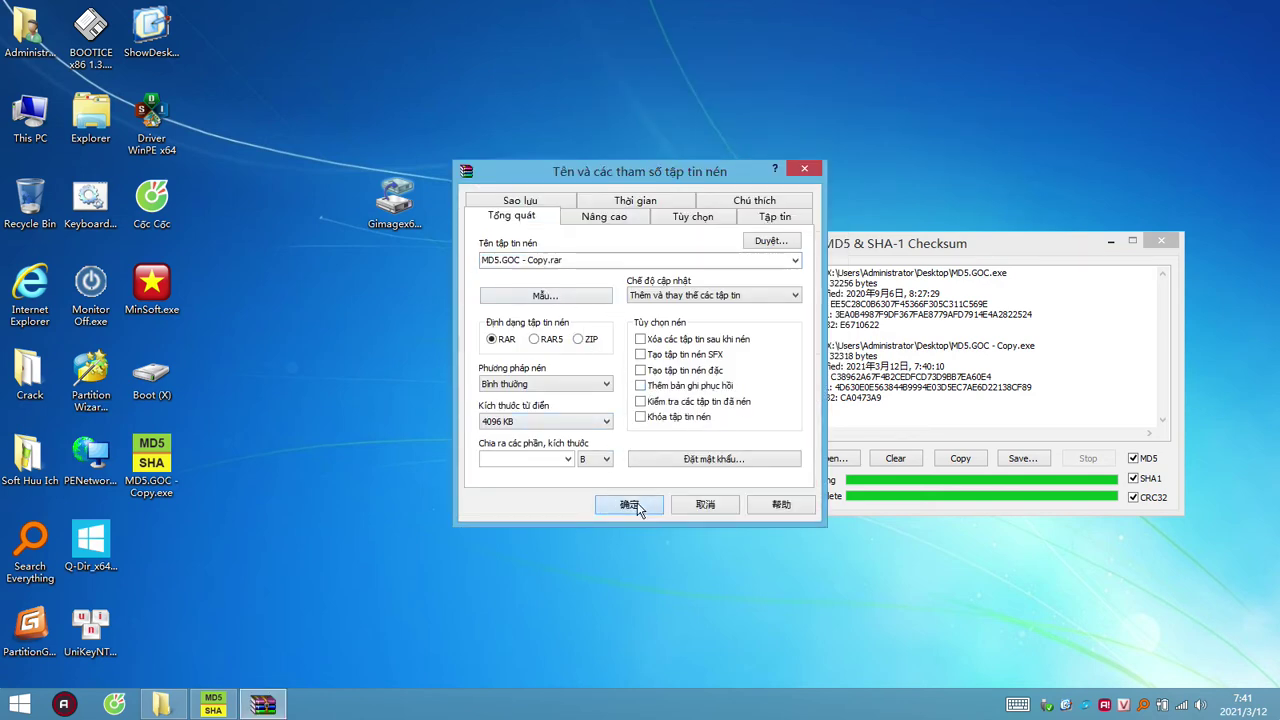
left_click_drag(151, 545, 583, 130)
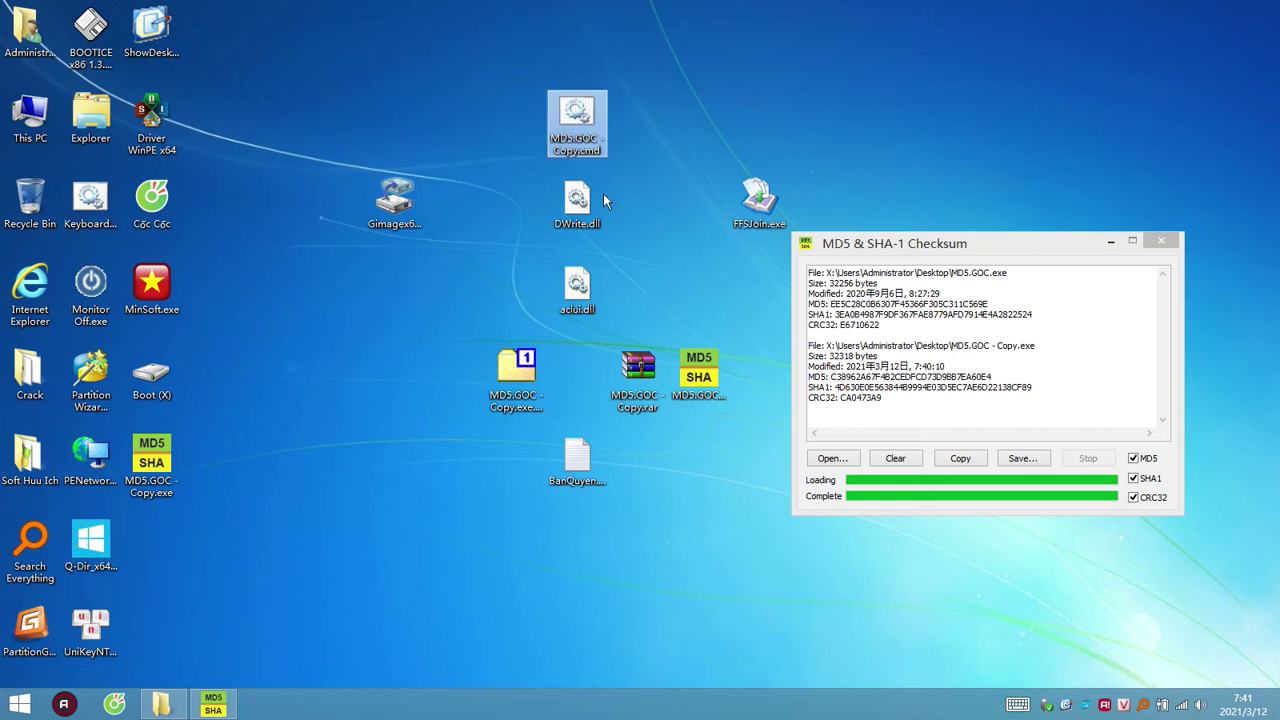
- Copy the base name "MD5.GOC - Copy.exe" from the .001 split part's file name
left_click(637, 378)
left_click(541, 408)
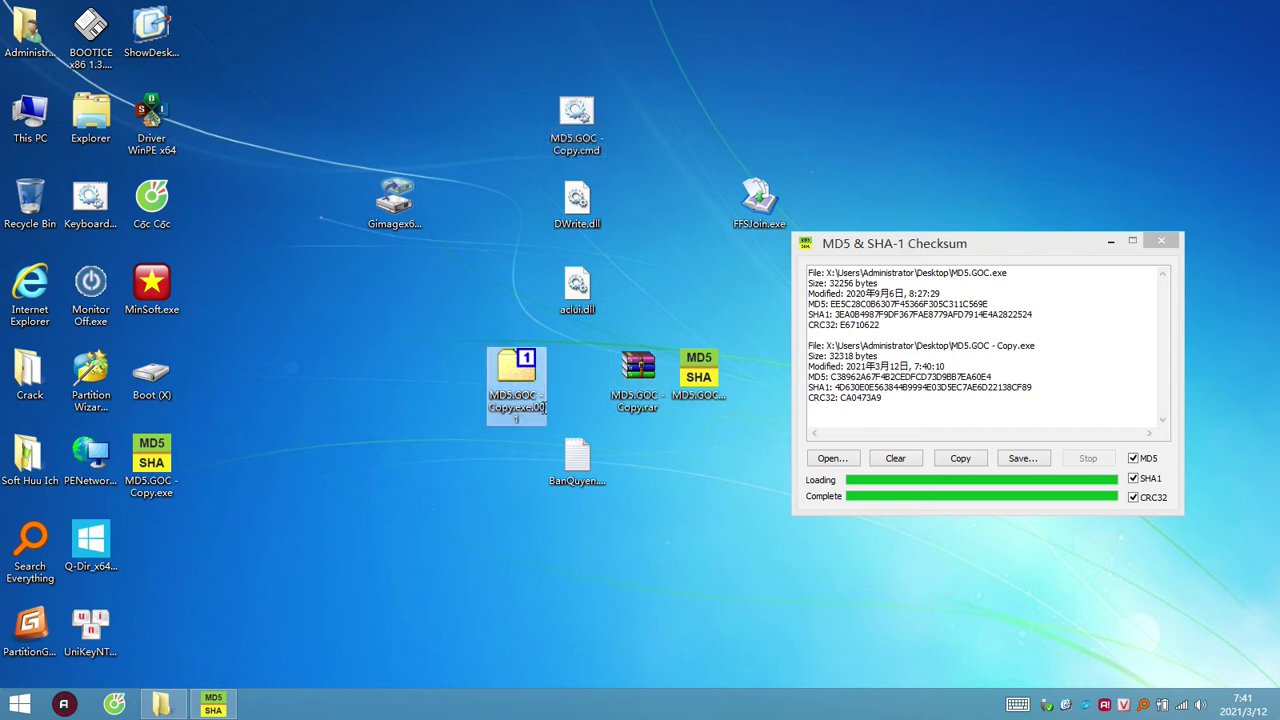
key("F2")
left_click(616, 408)
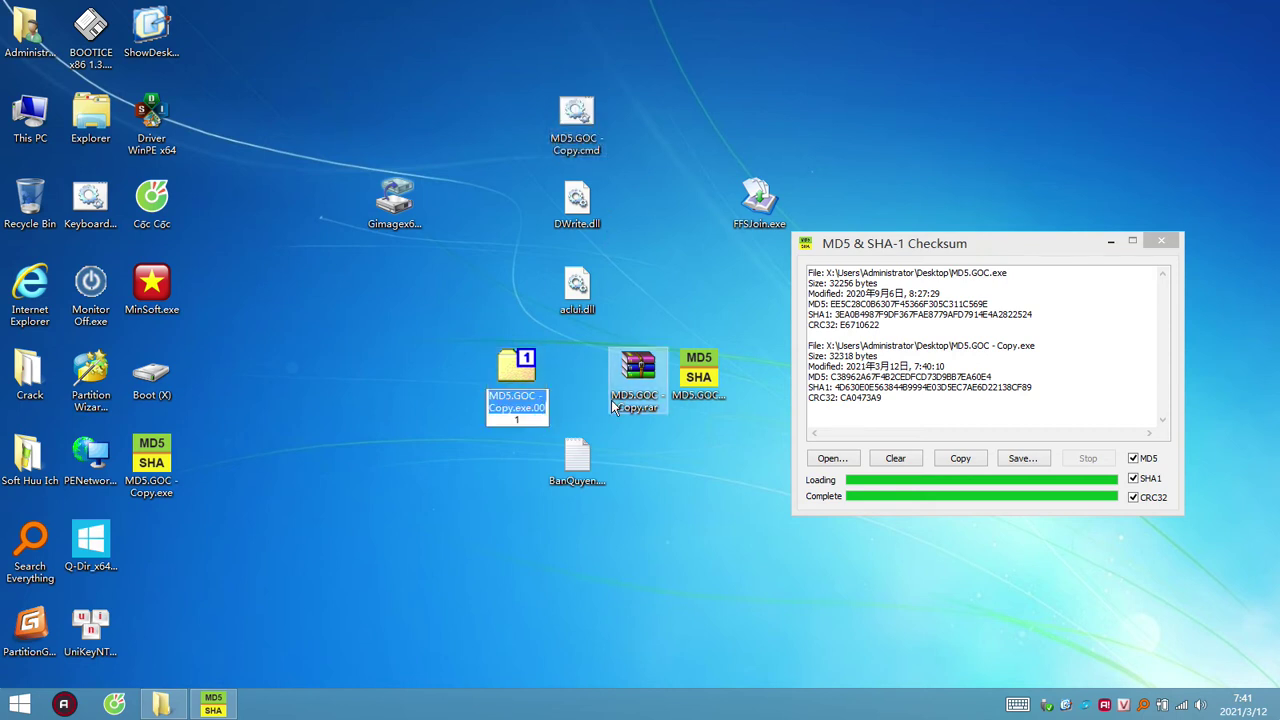
key("F2")
key("ctrl+a")
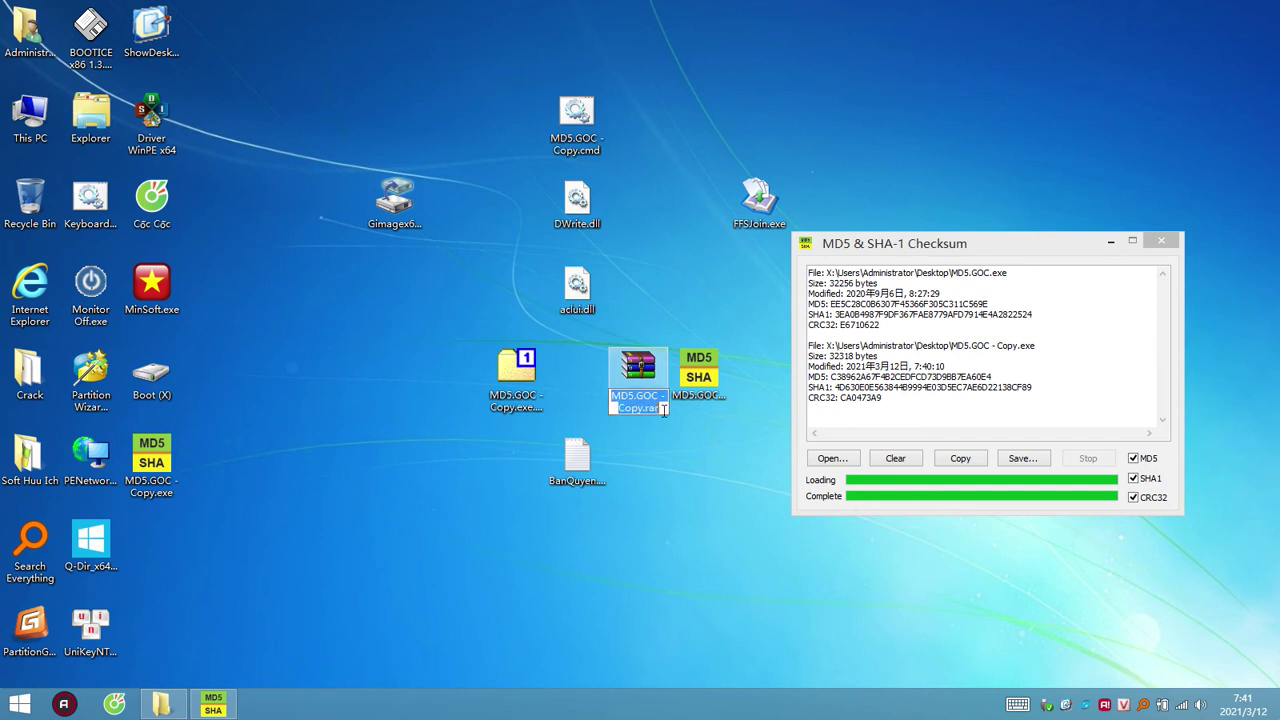
left_click(516, 399)
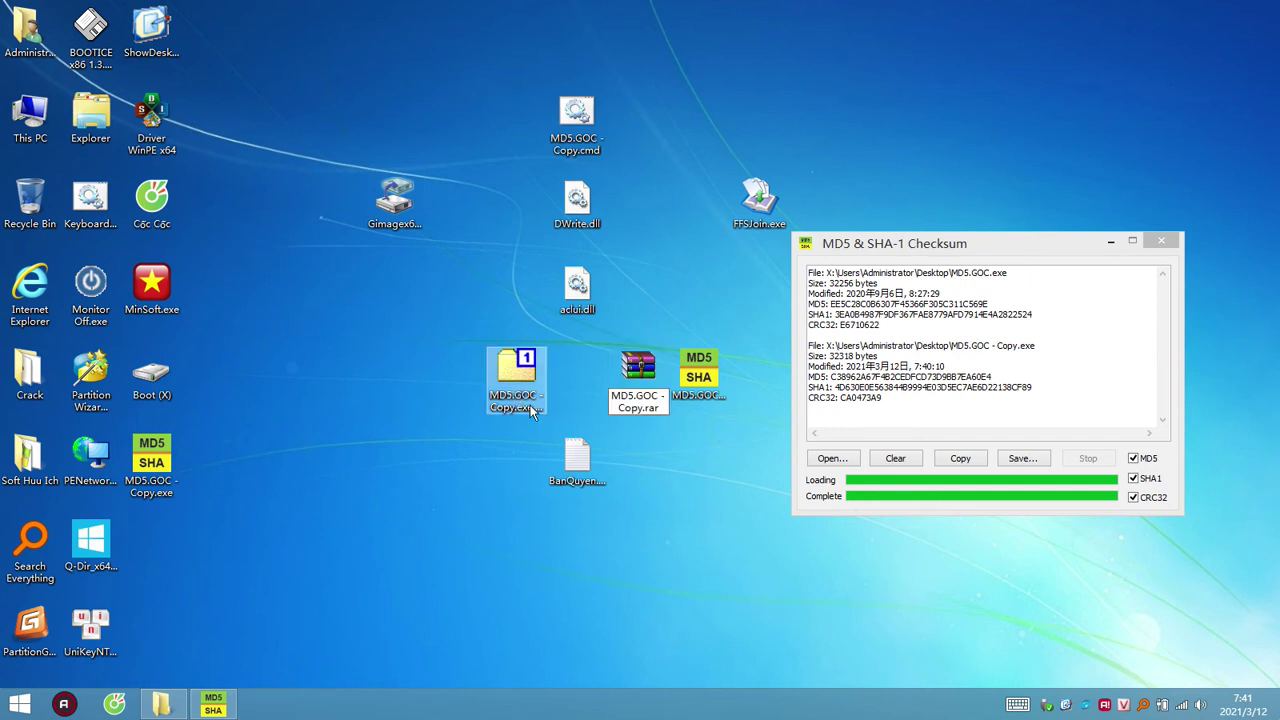
key("F2")
key("ctrl+c")
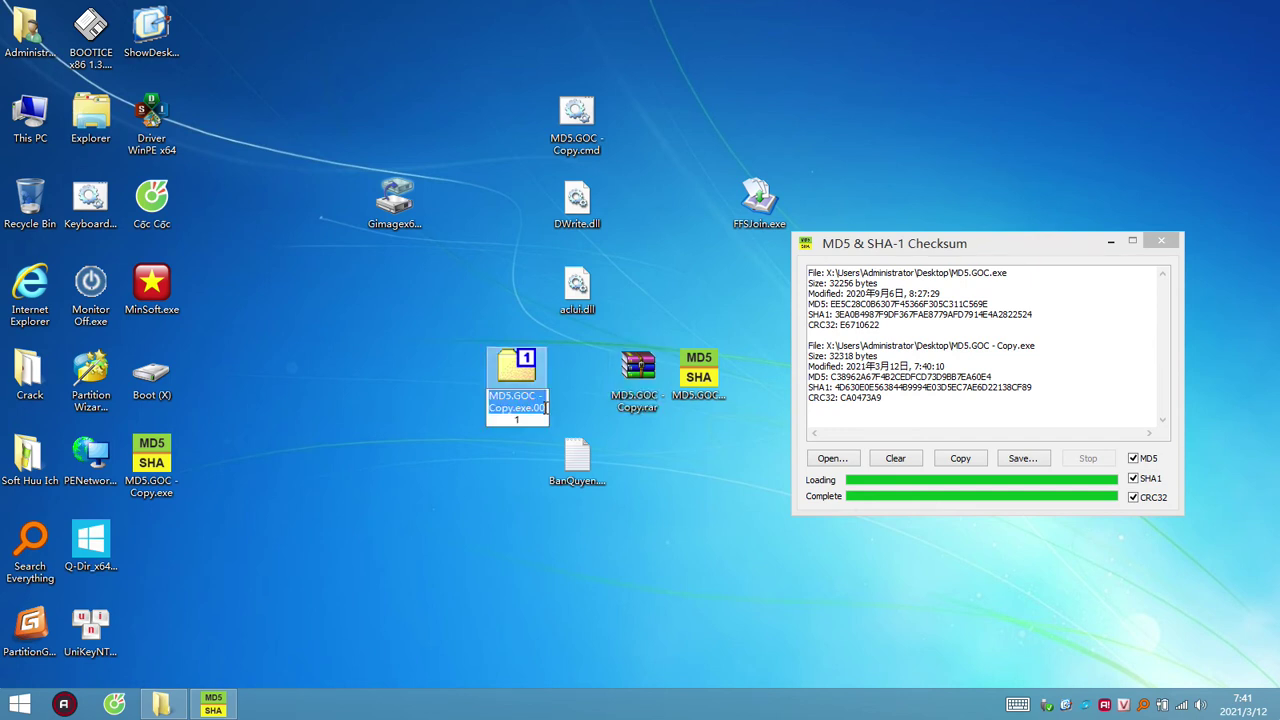
- Rename the MD5.GOC - Copy.rar archive as "MD5.GOC - Copy.exe.002" and place it beside the .001 part
left_click(646, 405)
key("F2")
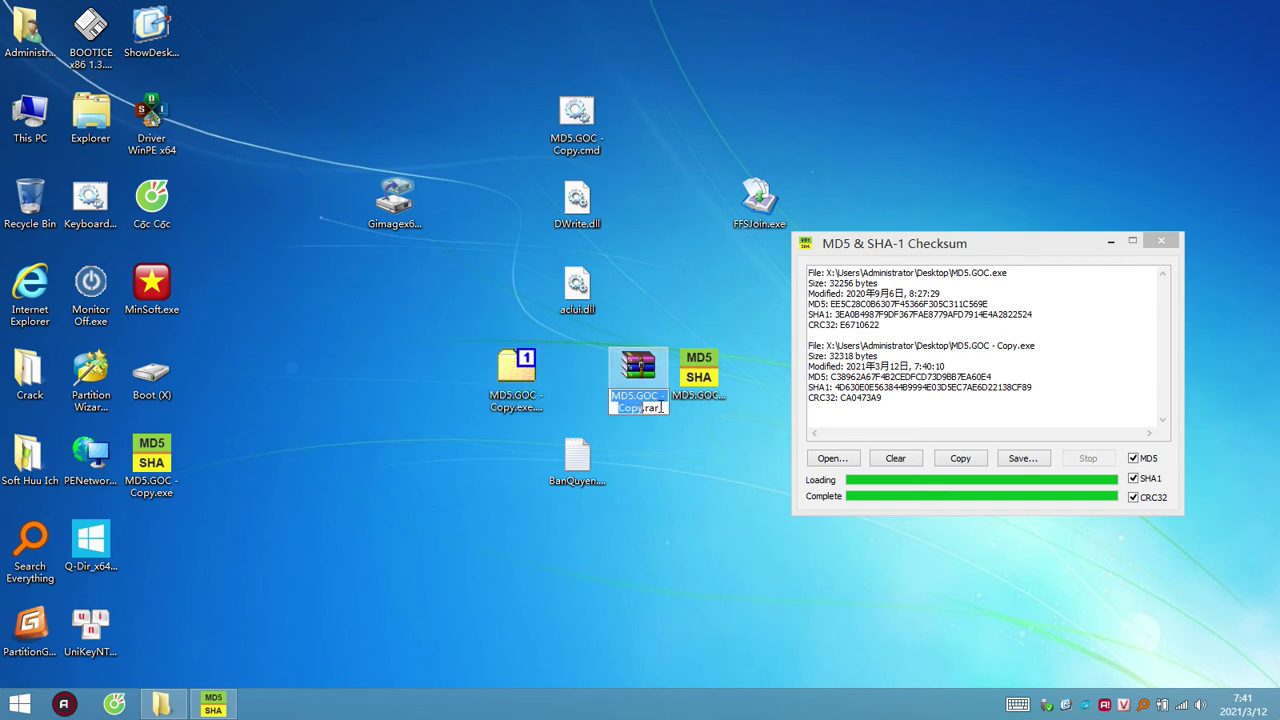
key("ctrl+a")
key("ctrl+v")
type(".00")
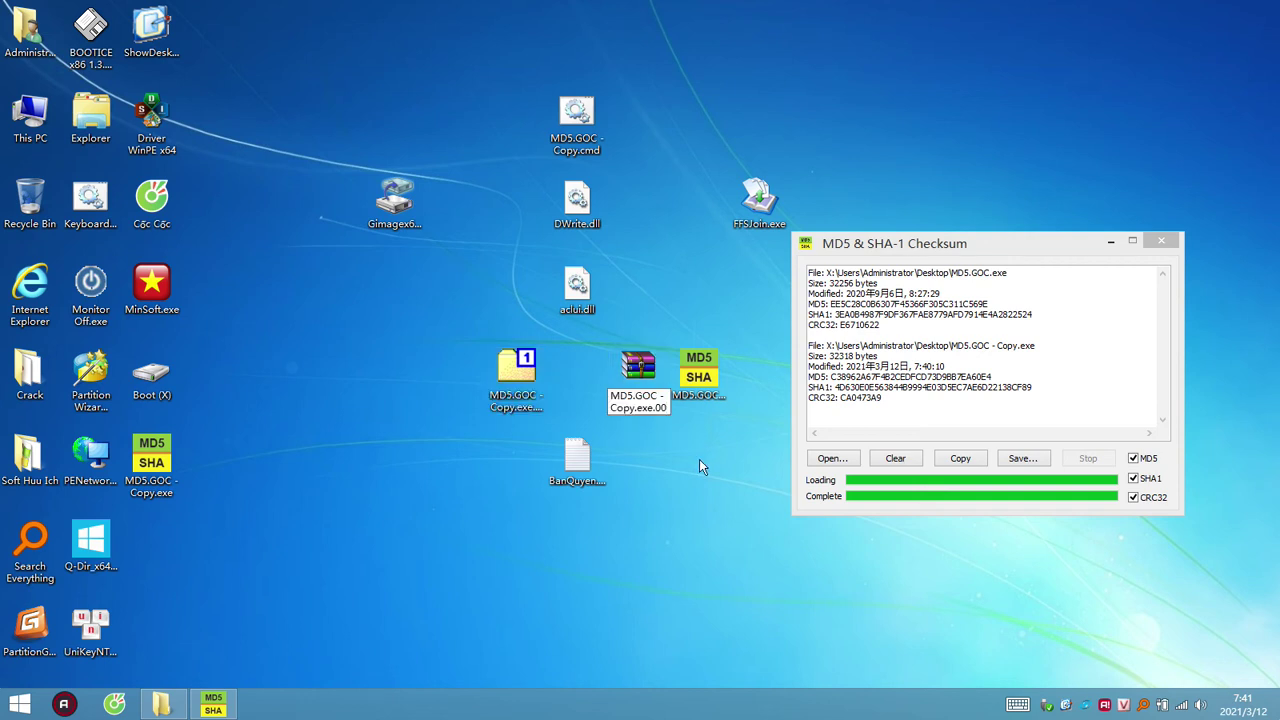
type("2")
key("Return")
key("Return")
left_click_drag(640, 382, 573, 384)
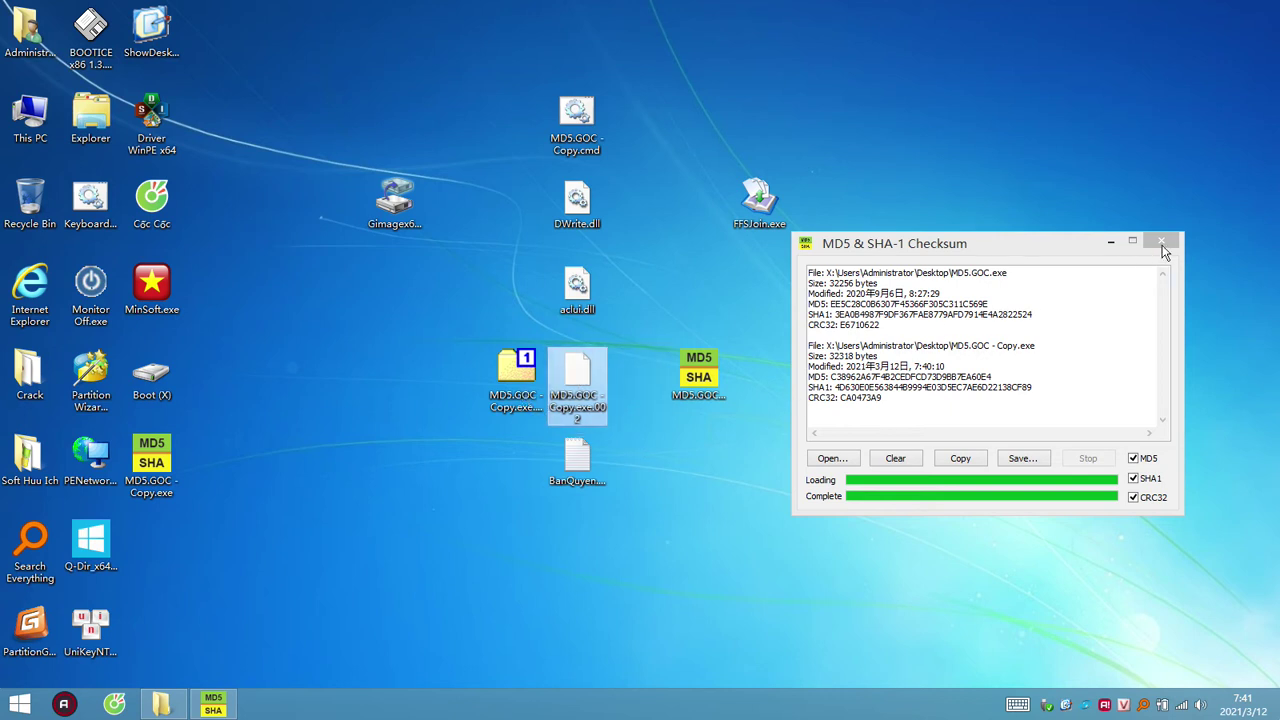
- Minimize the checksum window, open File Splitter & Joiner, and load MD5.GOC - Copy.exe.001 as the first split part for joining
left_click(1110, 241)
left_click(698, 532)
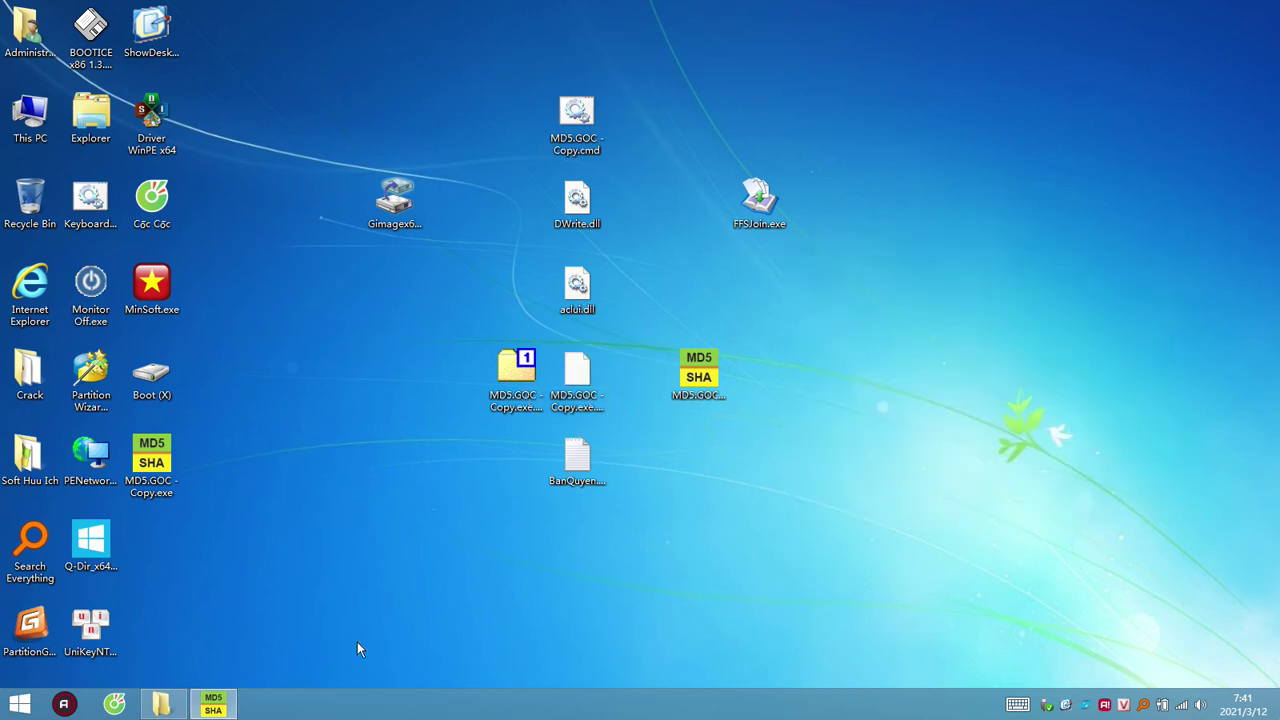
double_click(760, 203)
left_click_drag(605, 201, 939, 247)
left_click_drag(515, 372, 801, 293)
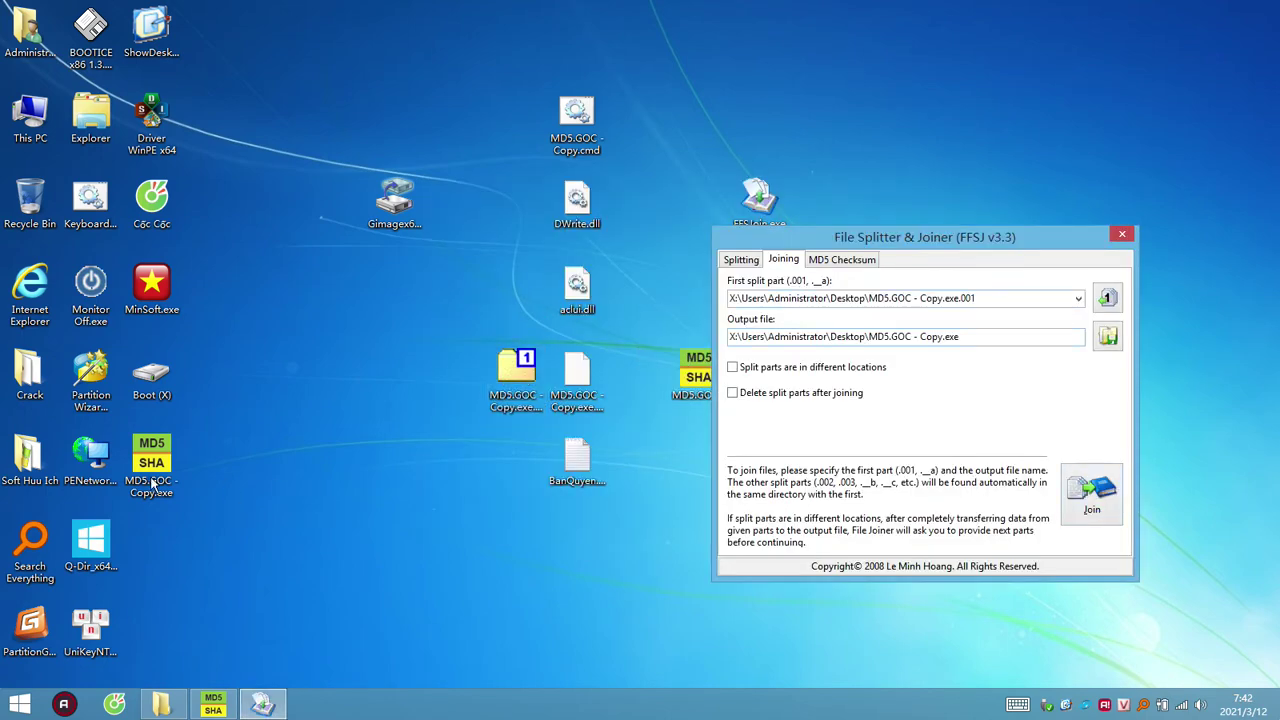
- Dismiss the deletion of the existing MD5.GOC - Copy.exe and move that file beside the .001 split part
left_click_drag(153, 484, 30, 200)
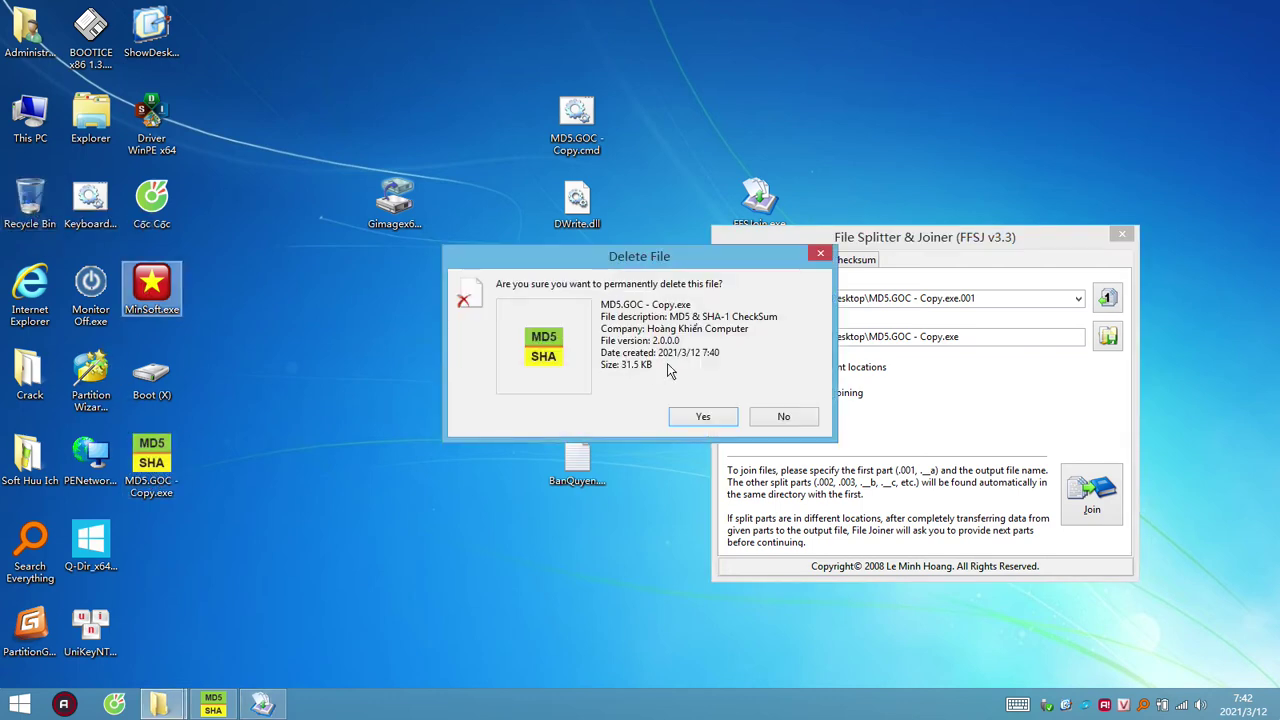
left_click(703, 416)
left_click_drag(152, 465, 435, 383)
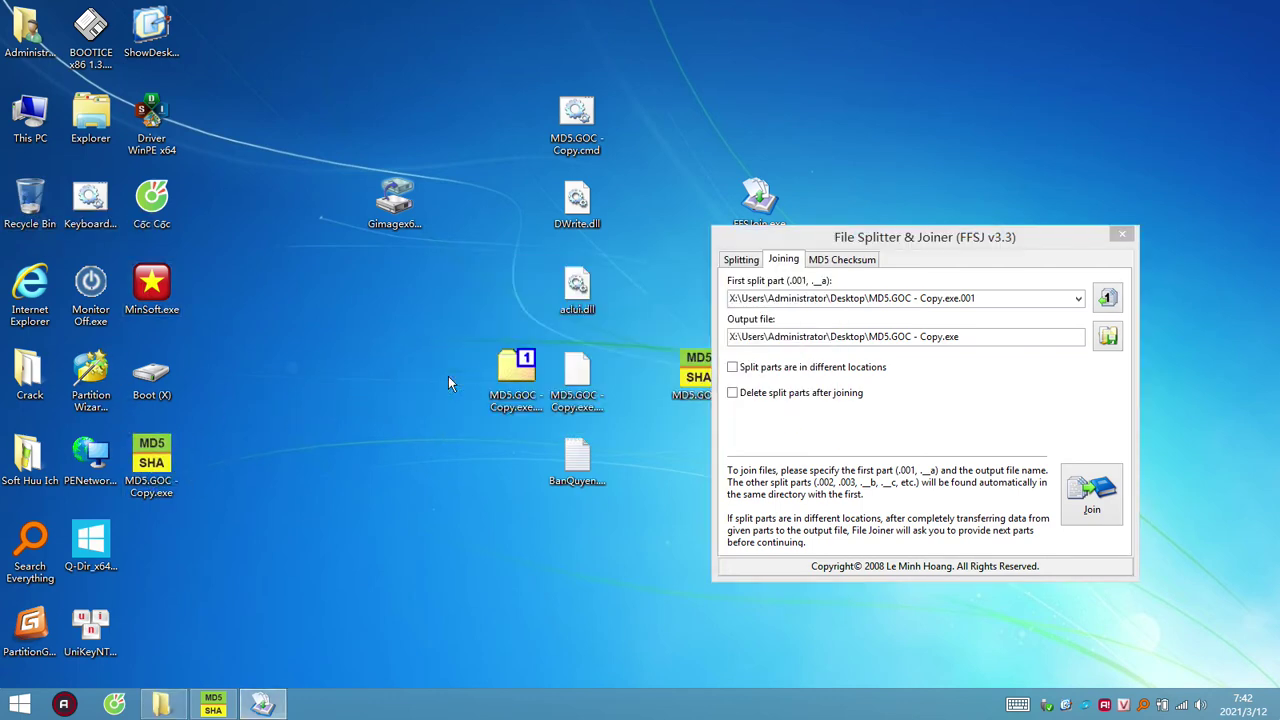
- Start joining the split parts and try to choose a different output file name
left_click(1092, 490)
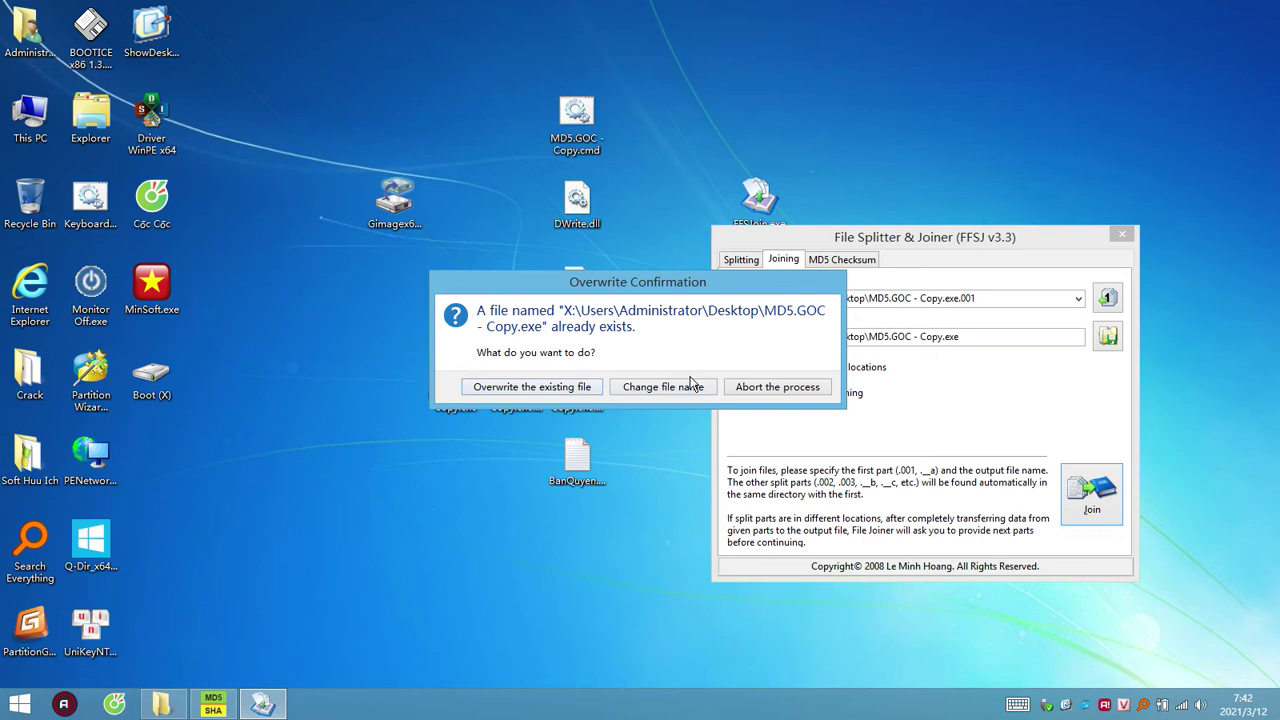
left_click(664, 387)
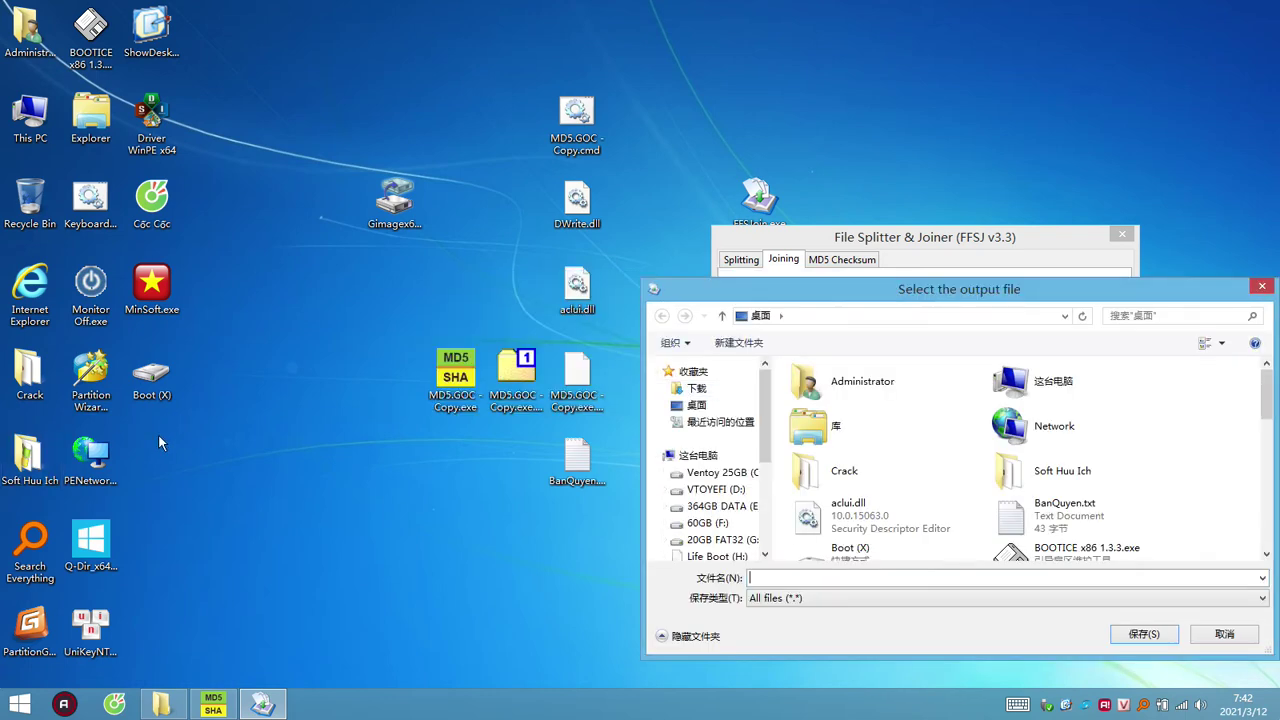
left_click(1222, 636)
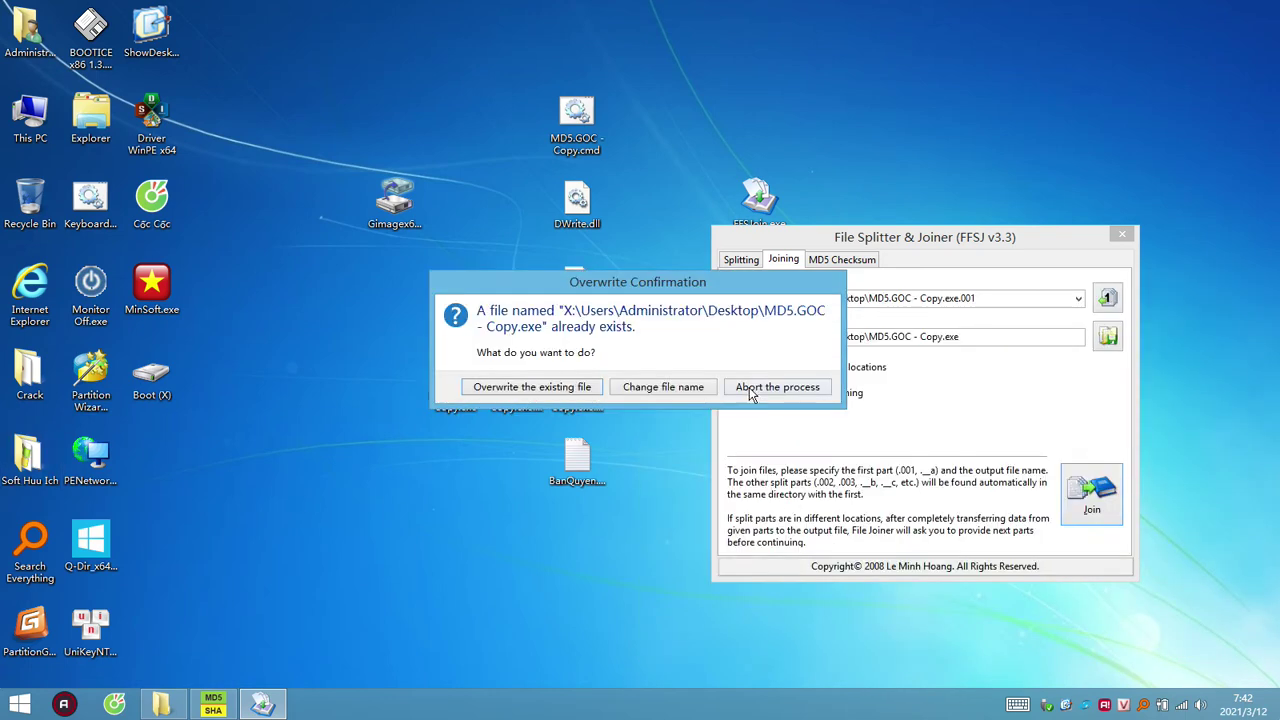
left_click(668, 389)
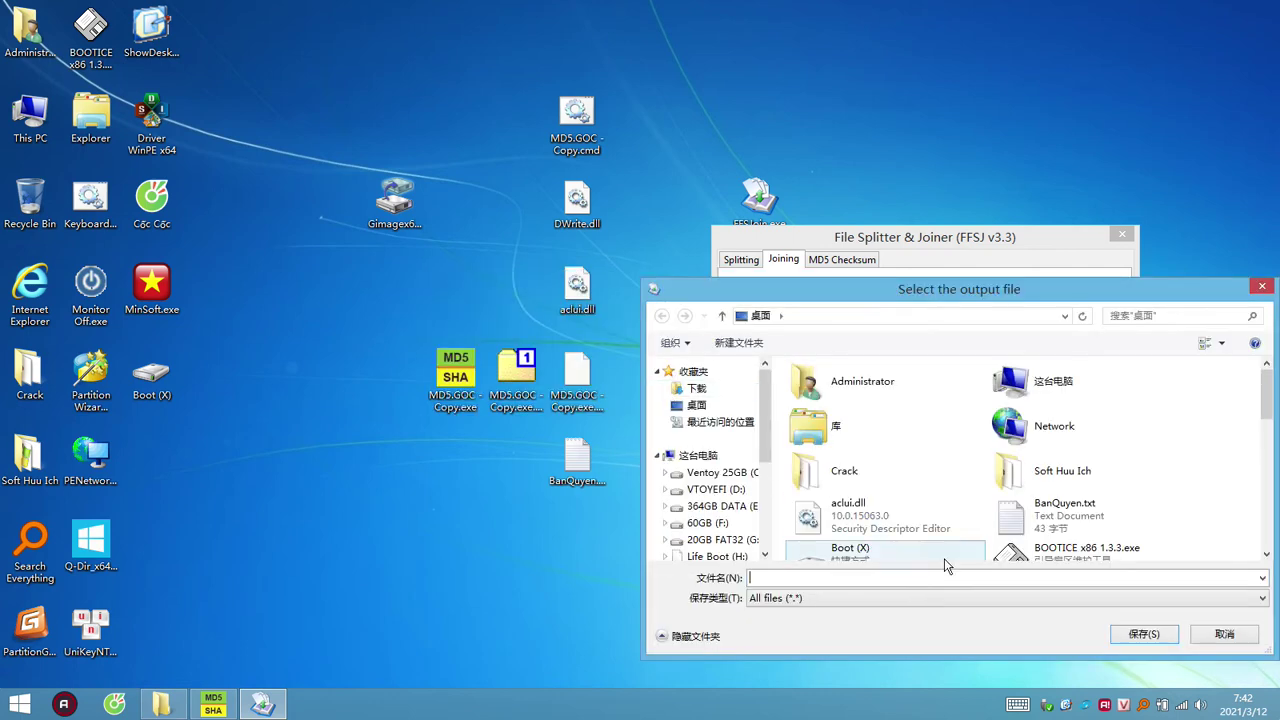
left_click(1222, 636)
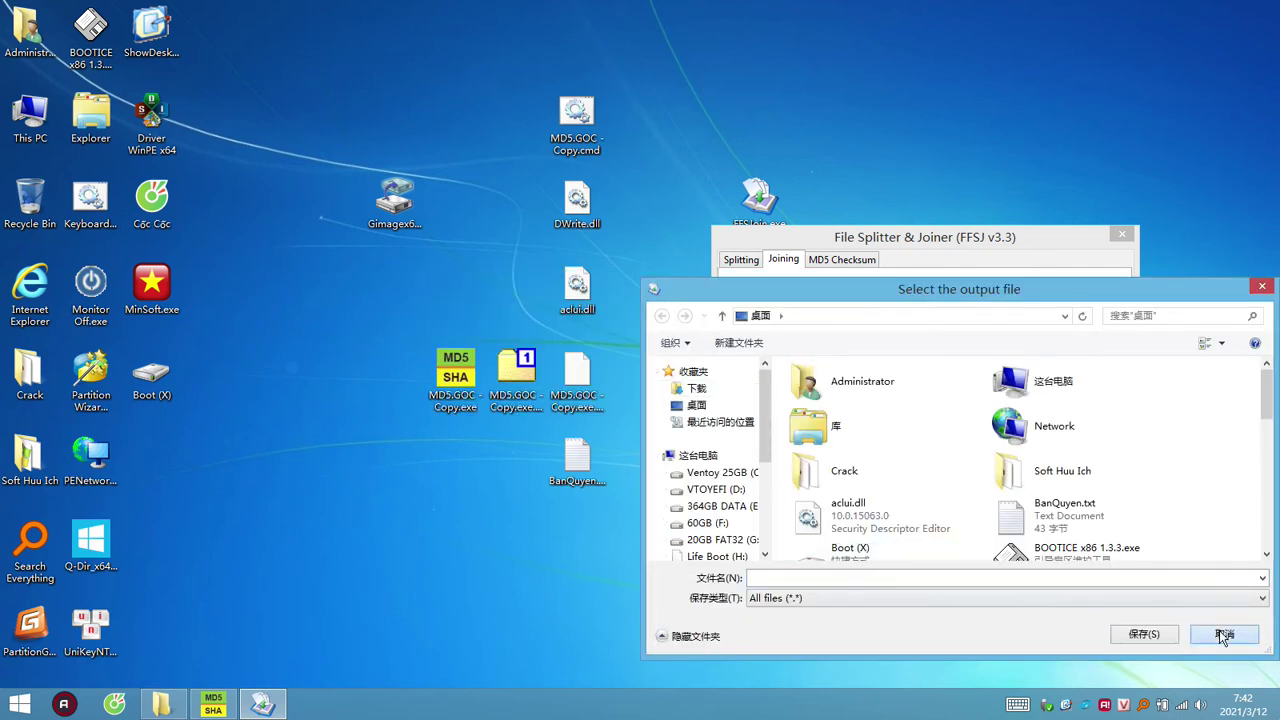
left_click(780, 387)
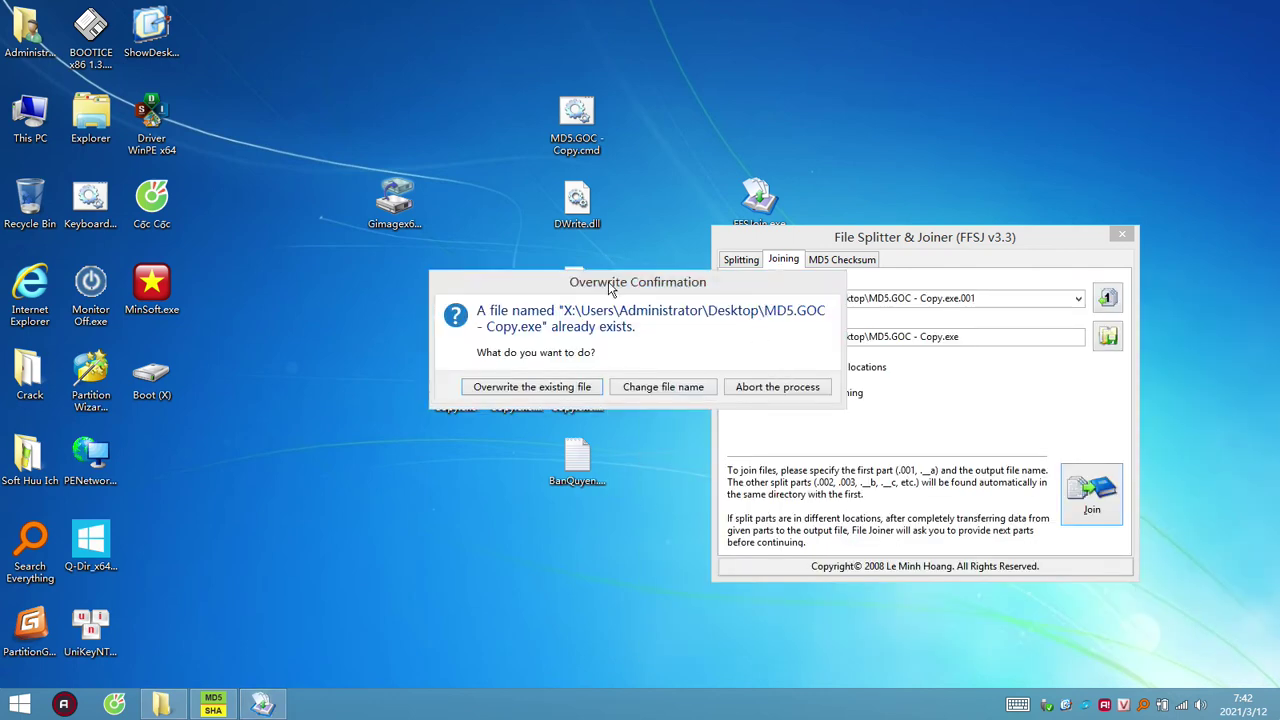
- Rename the existing MD5.GOC - Copy.exe as "MD5.GOC - Copay.exe" and complete the join
left_click_drag(605, 280, 815, 158)
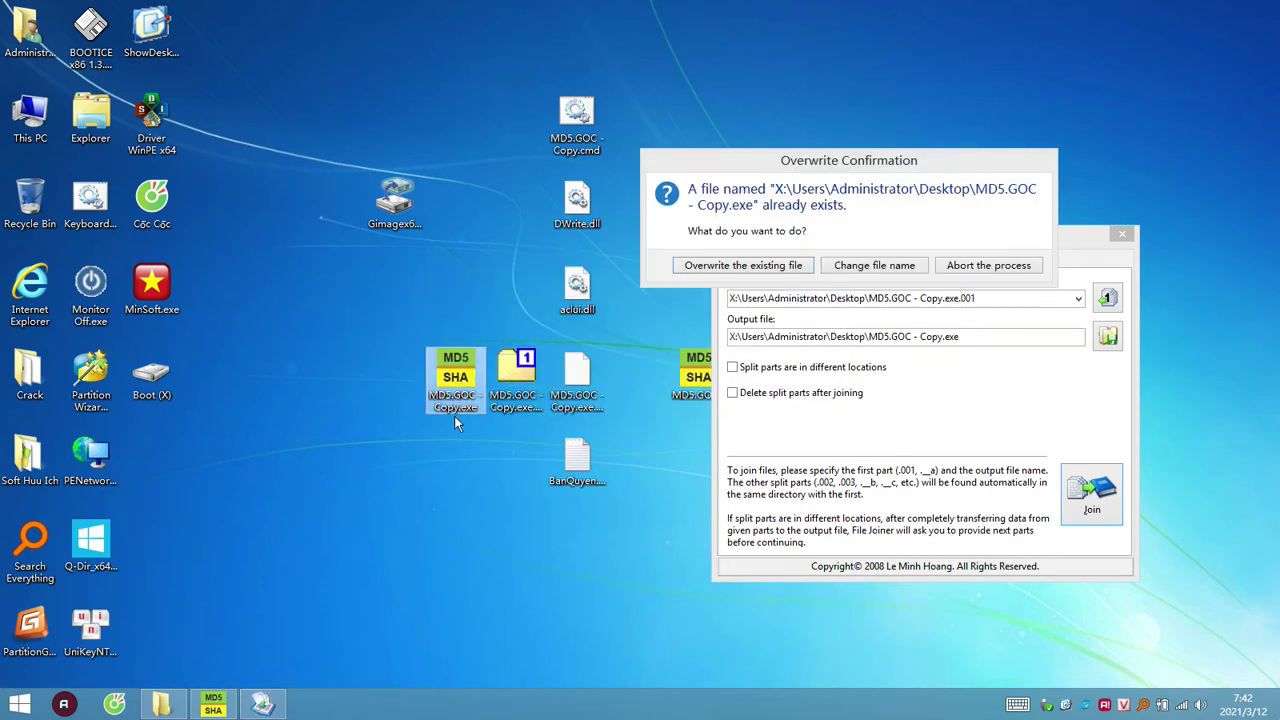
left_click(455, 403)
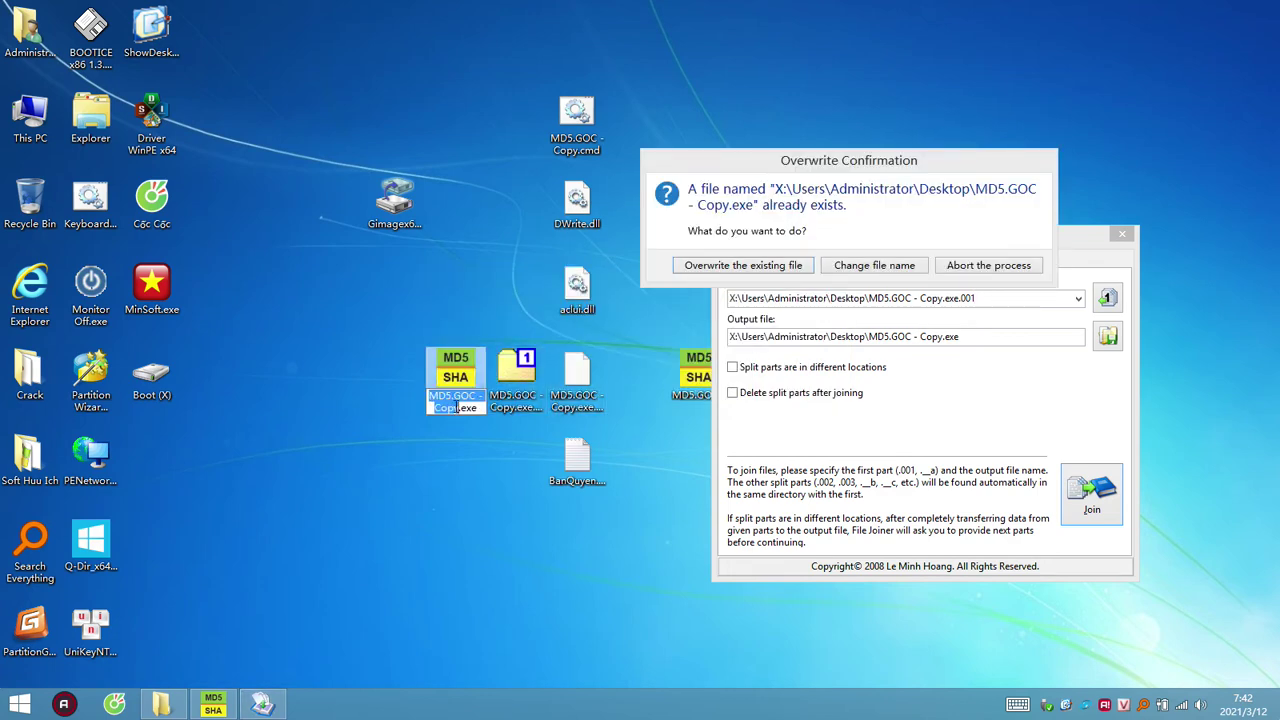
left_click(822, 268)
left_click(1262, 289)
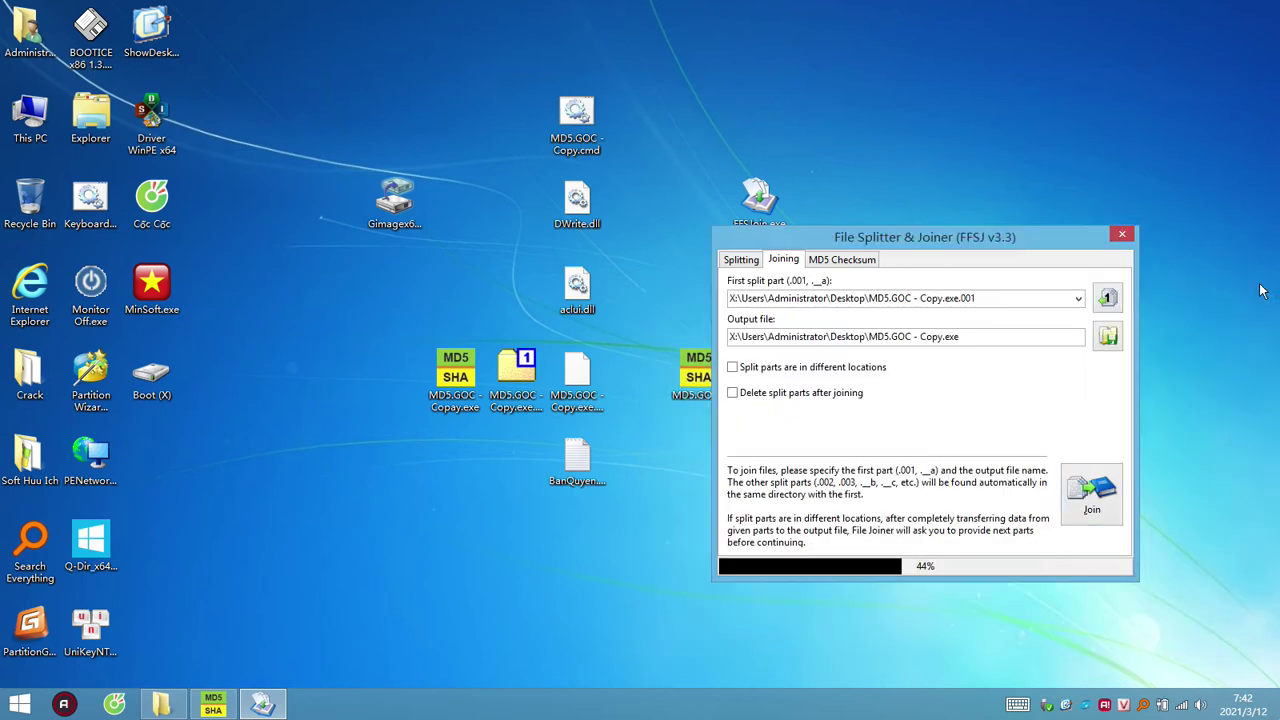
left_click(746, 377)
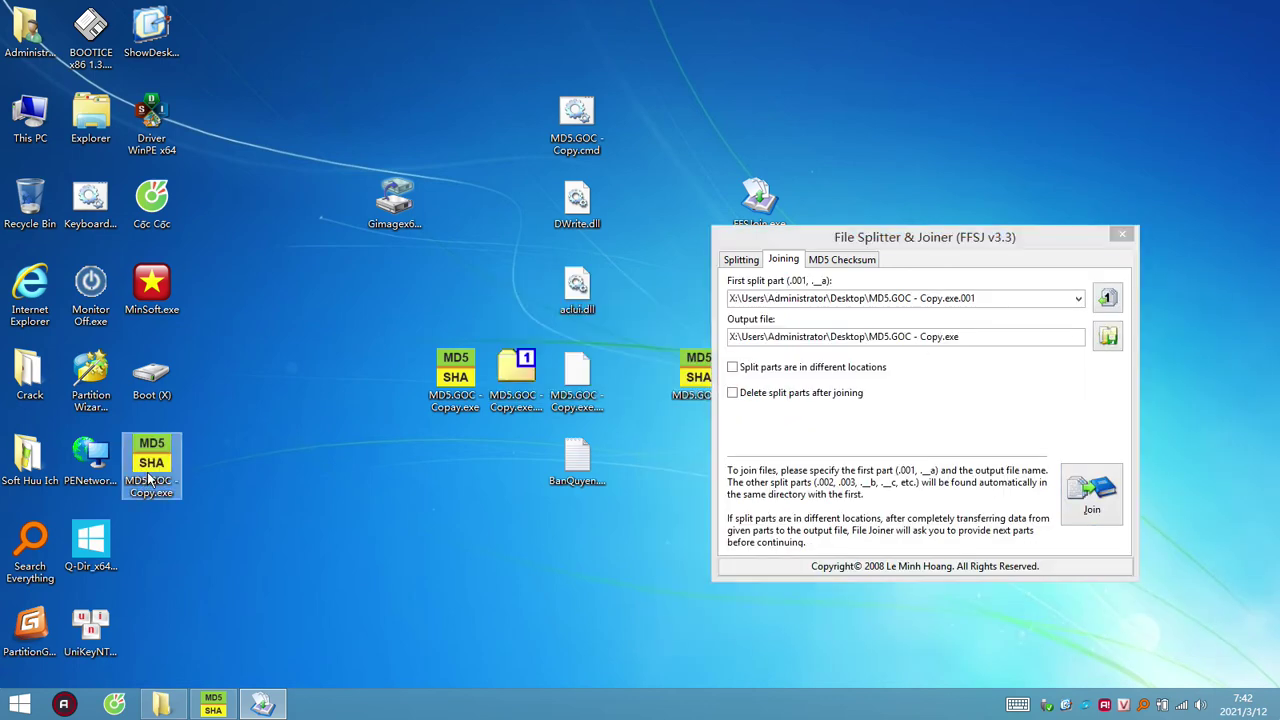
- Test-run the newly joined MD5.GOC - Copy.exe, close it, and move the file beside MD5.GOC - Copay.exe
double_click(148, 479)
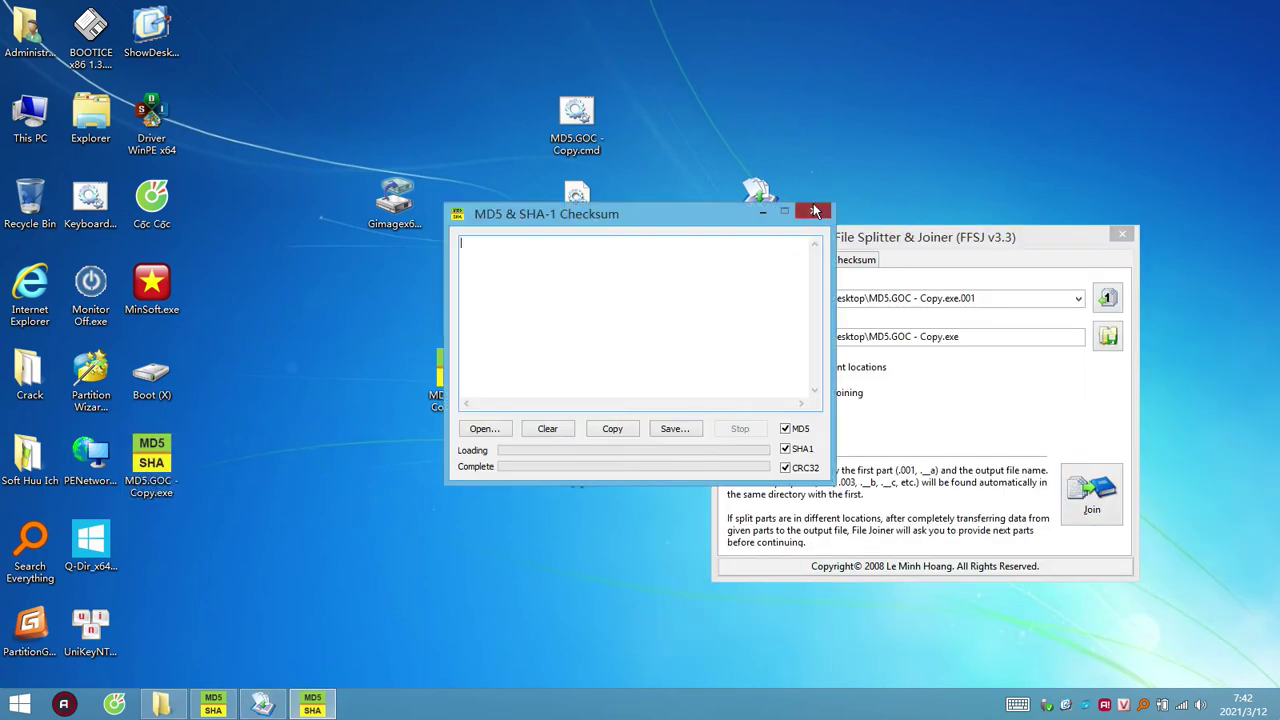
left_click(813, 210)
left_click_drag(151, 462, 395, 372)
- Try to open MD5.GOC - Copay.exe as an archive in 7-Zip
right_click(450, 393)
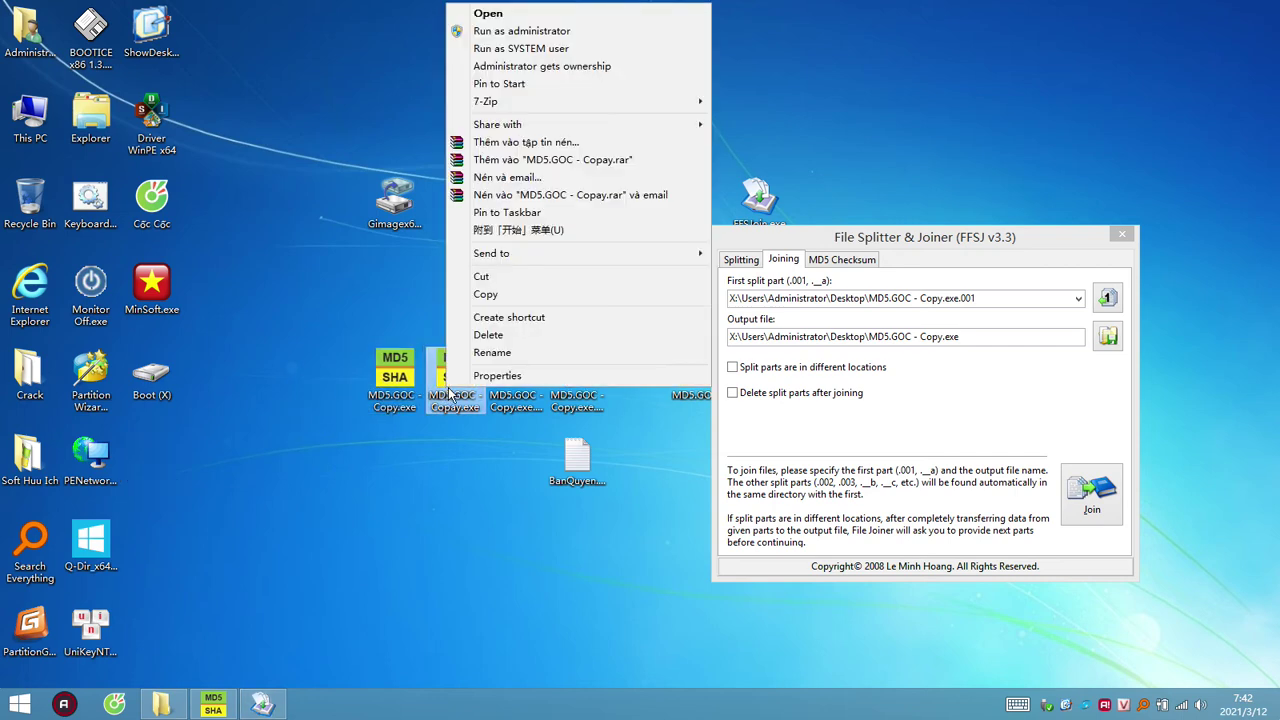
mouse_move(694, 101)
left_click(766, 99)
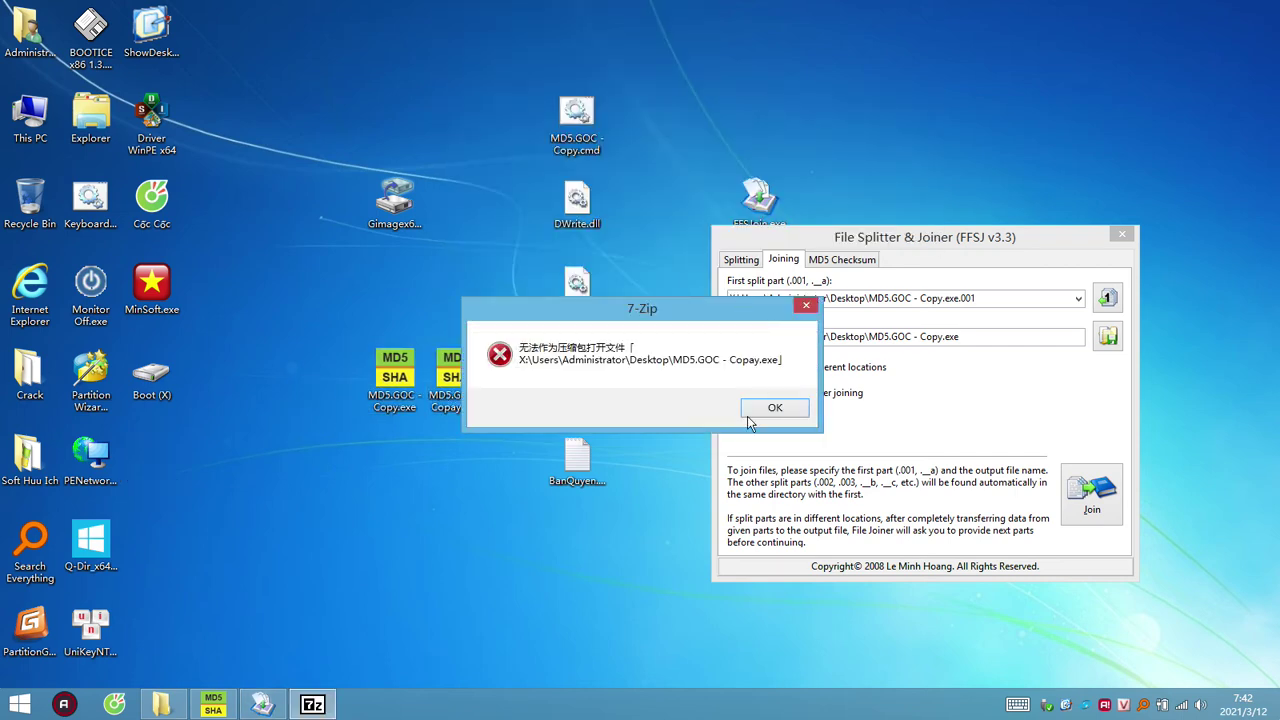
left_click(752, 411)
- Open the newly joined MD5.GOC - Copy.exe as an archive in WinRAR and test-run the MD5.GOC - Copy.cmd file inside it
right_click(413, 380)
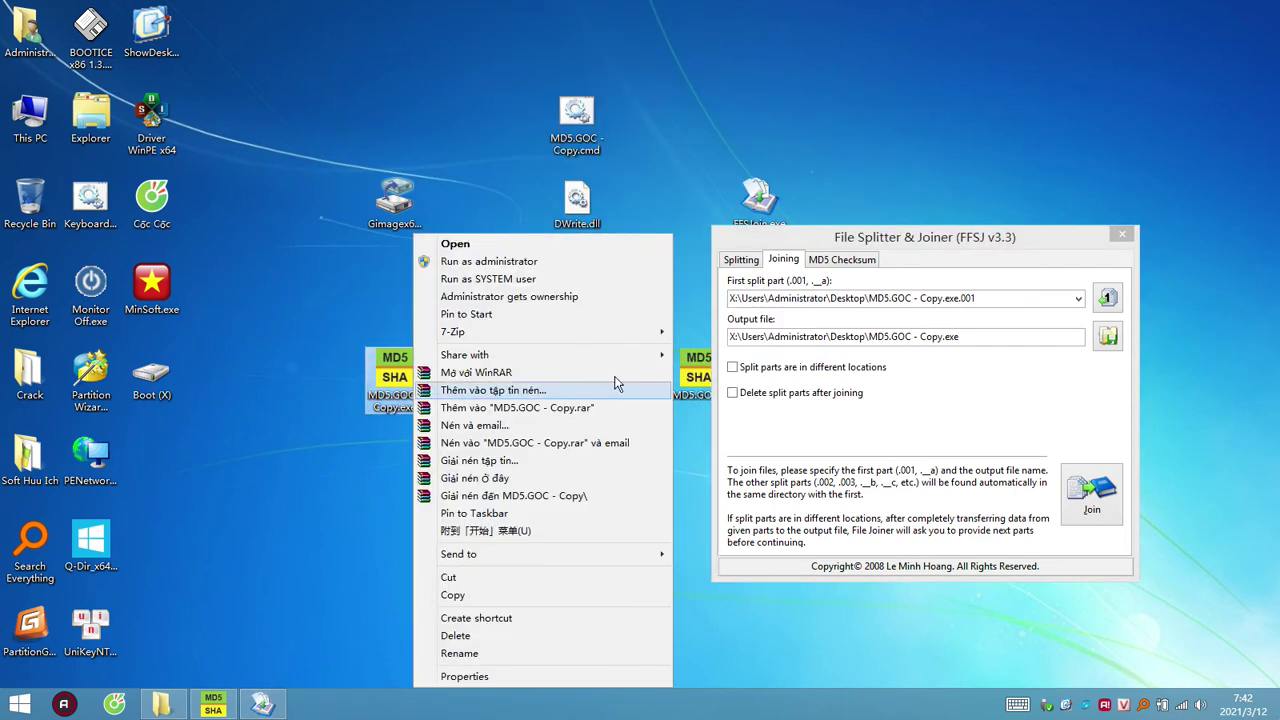
left_click(528, 373)
left_click(455, 375)
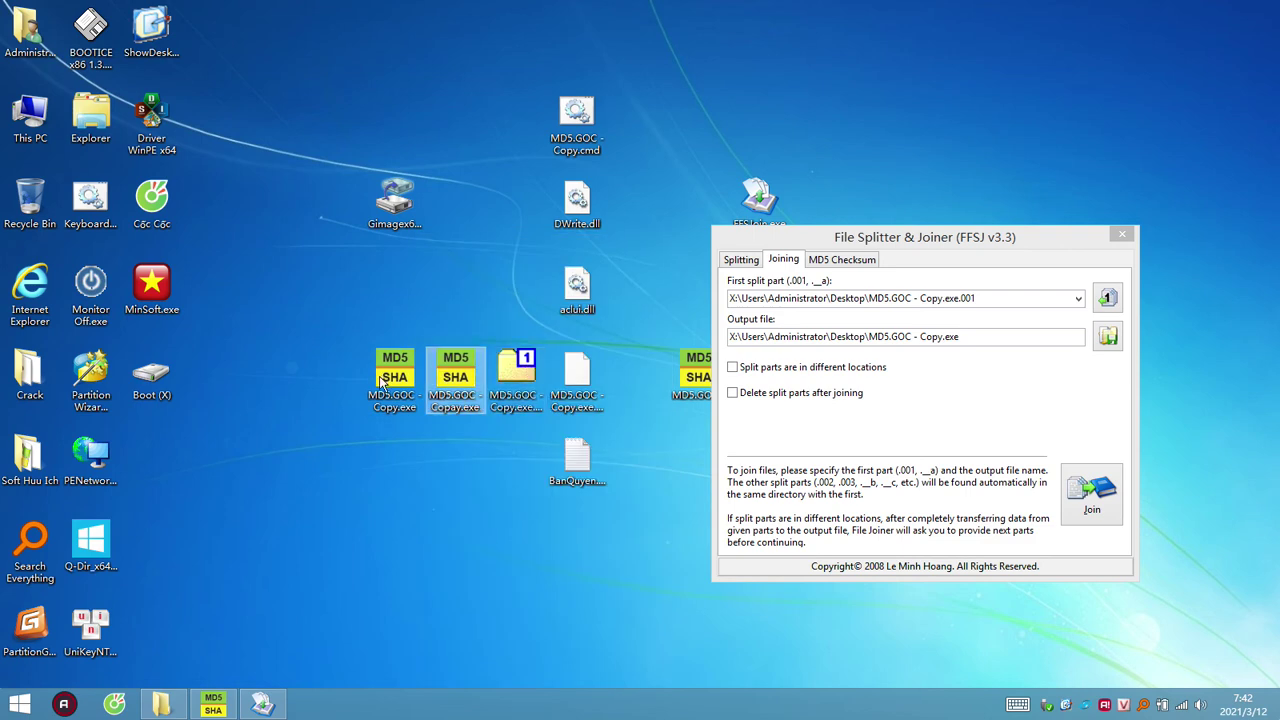
double_click(393, 378)
left_click(374, 220)
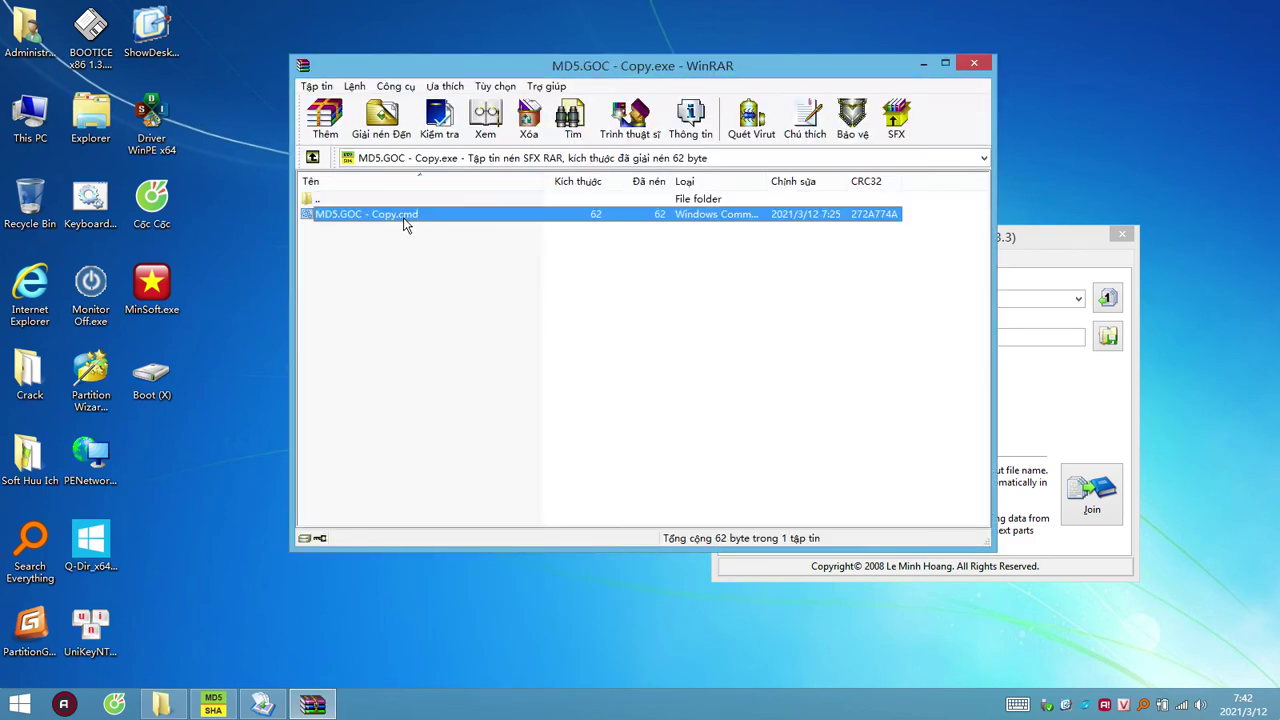
double_click(405, 222)
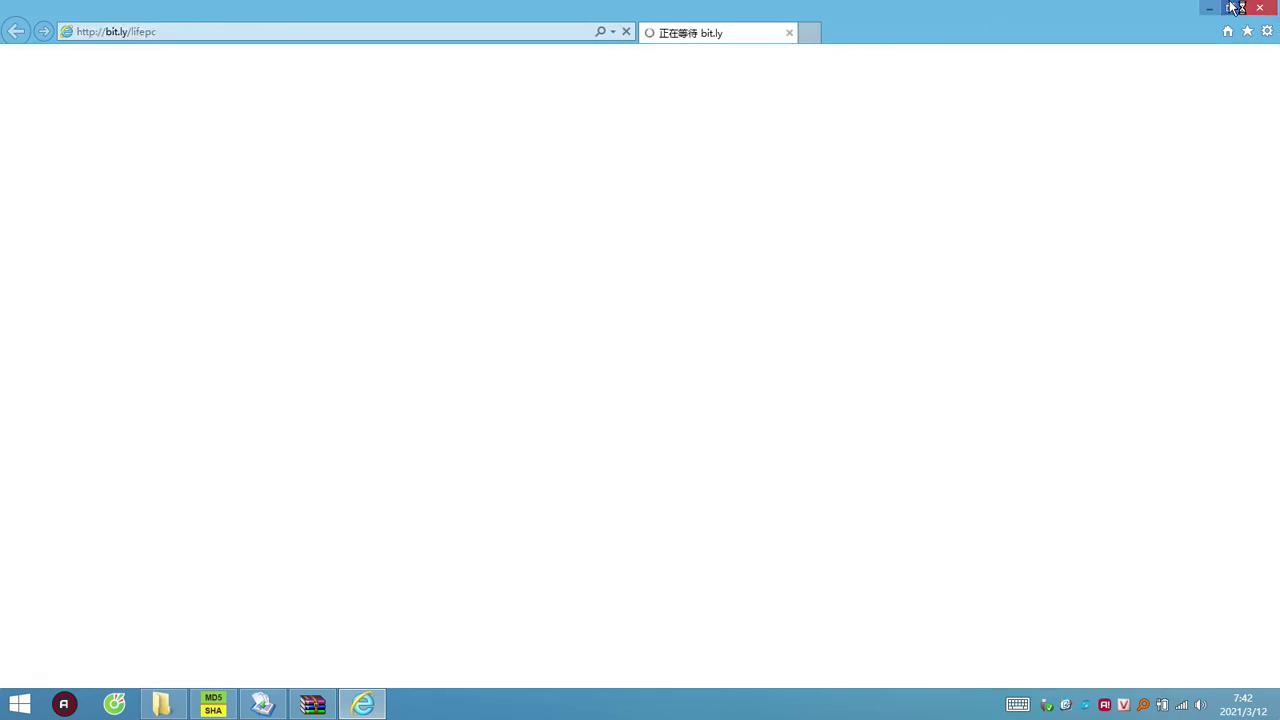
left_click(1262, 9)
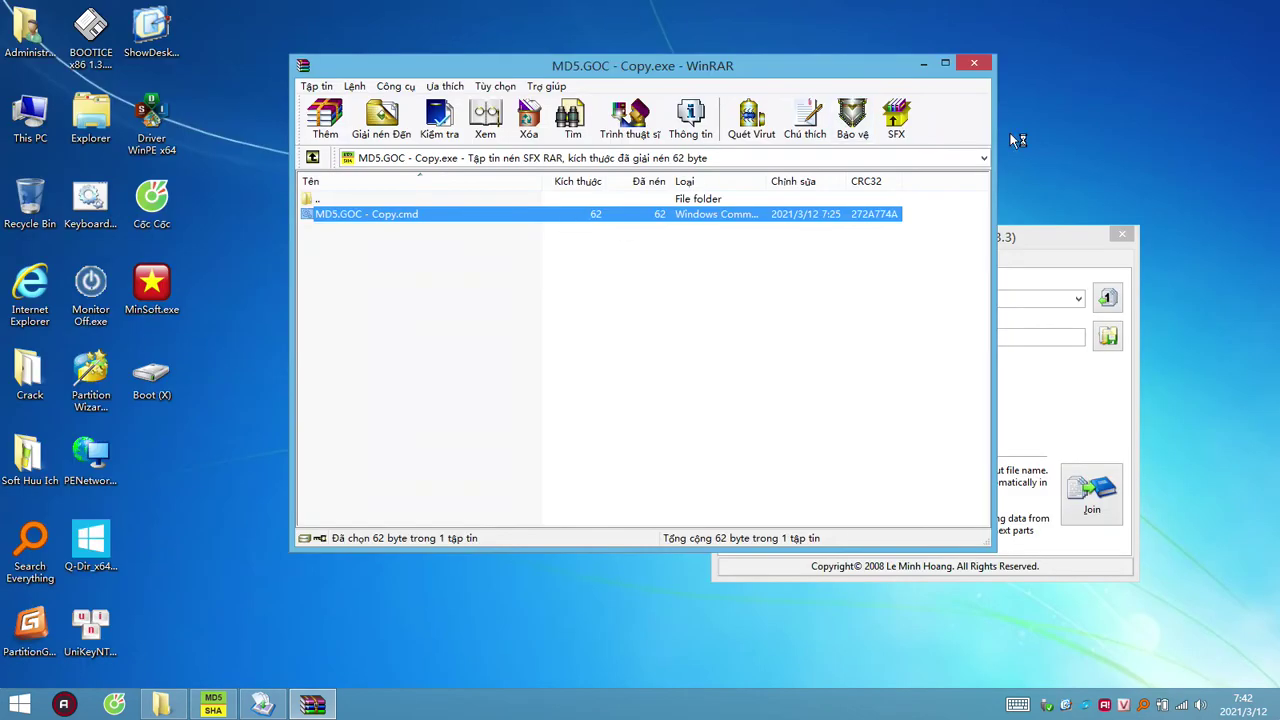
- Close the WinRAR window and the File Splitter & Joiner
left_click(984, 62)
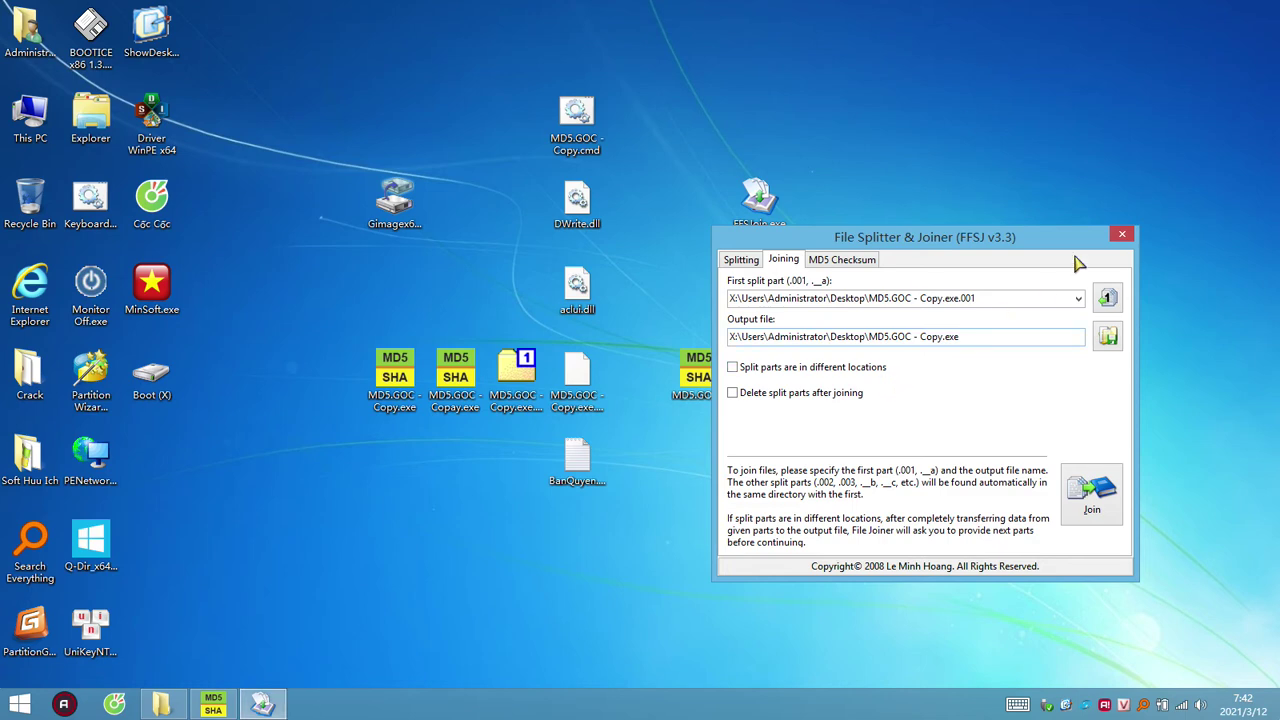
right_click(398, 380)
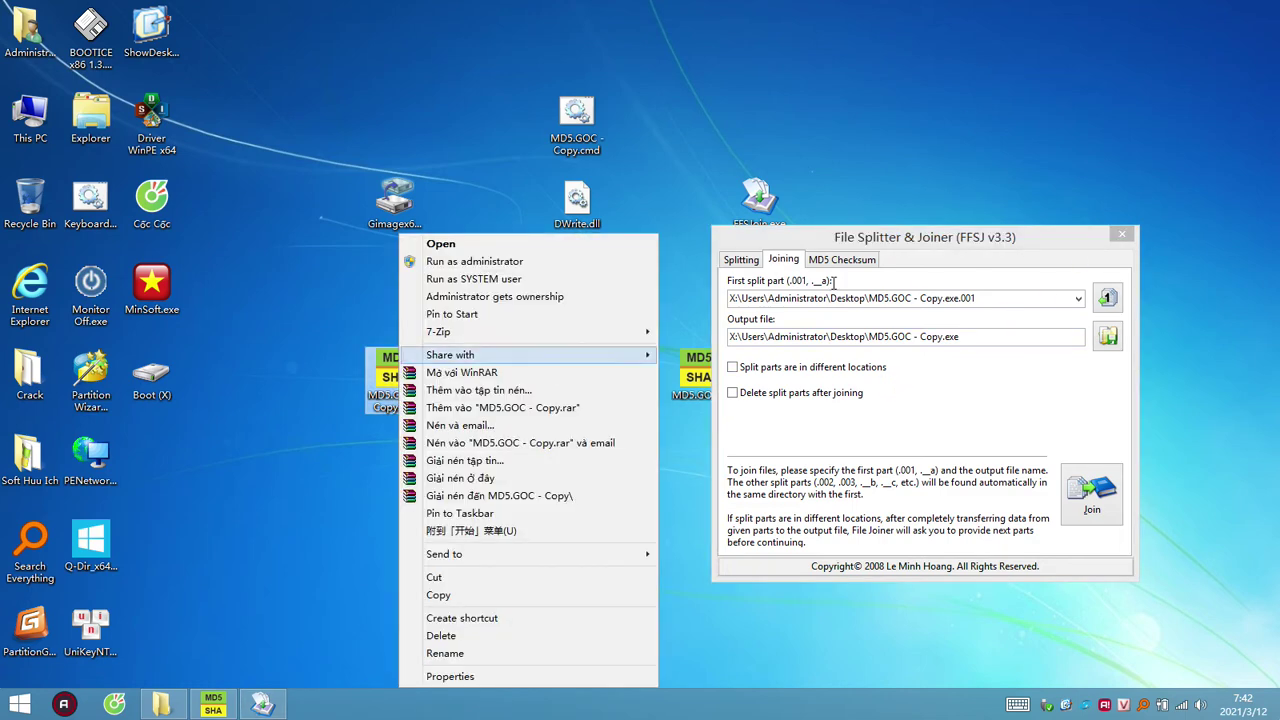
left_click(1128, 232)
- Launch MD5.GOC.exe and compute checksums for MD5.GOC - Copay.exe, MD5.GOC - Copy.exe and MD5.GOC.exe
double_click(714, 368)
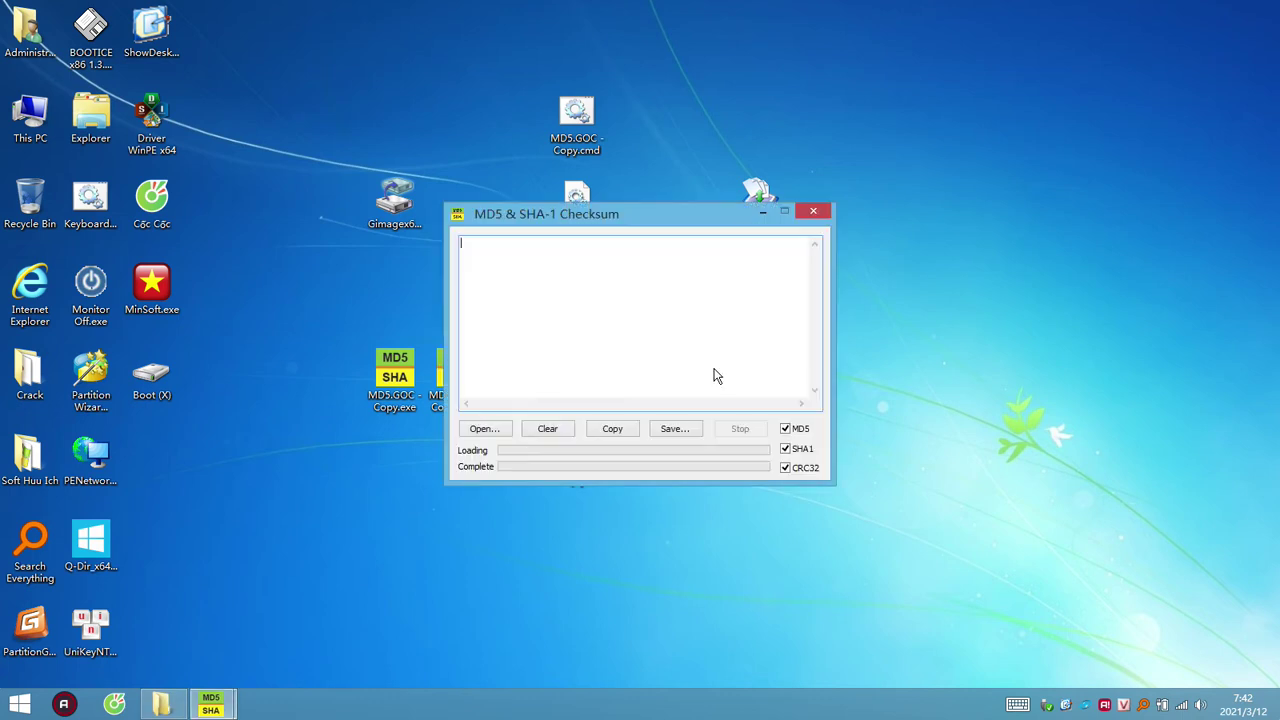
left_click_drag(616, 216, 915, 258)
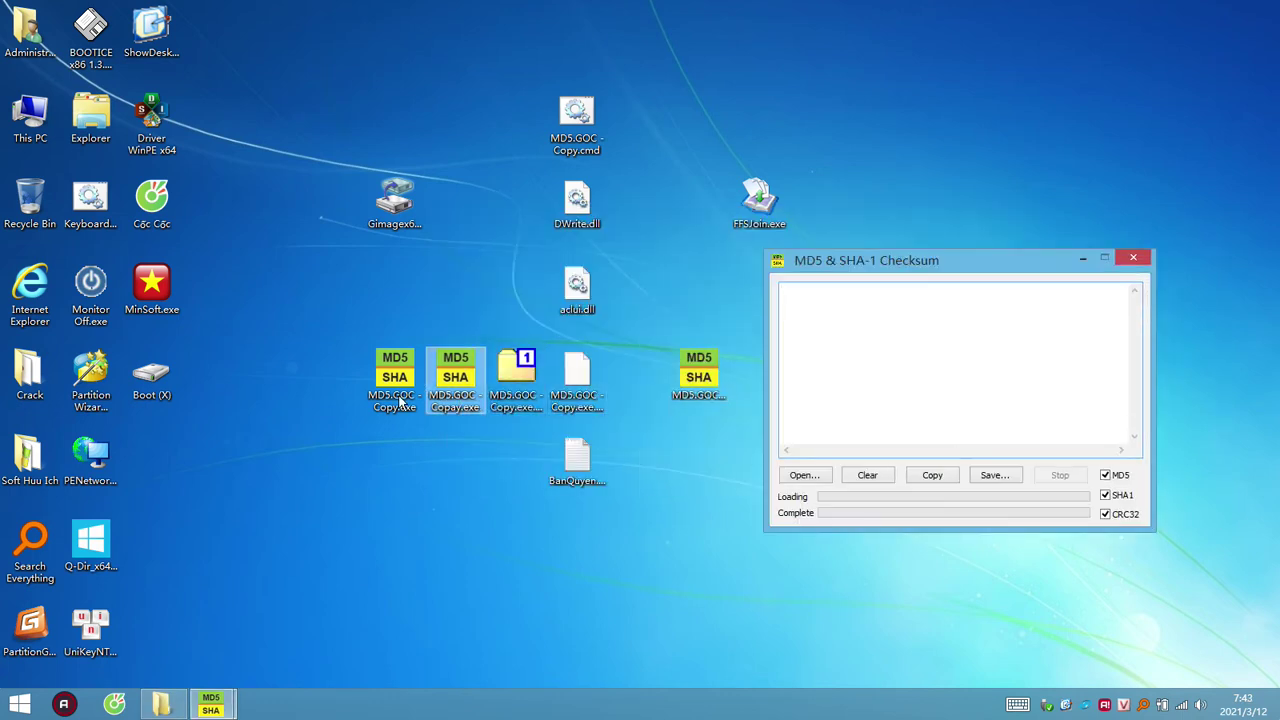
left_click(456, 393)
left_click_drag(456, 393, 889, 323)
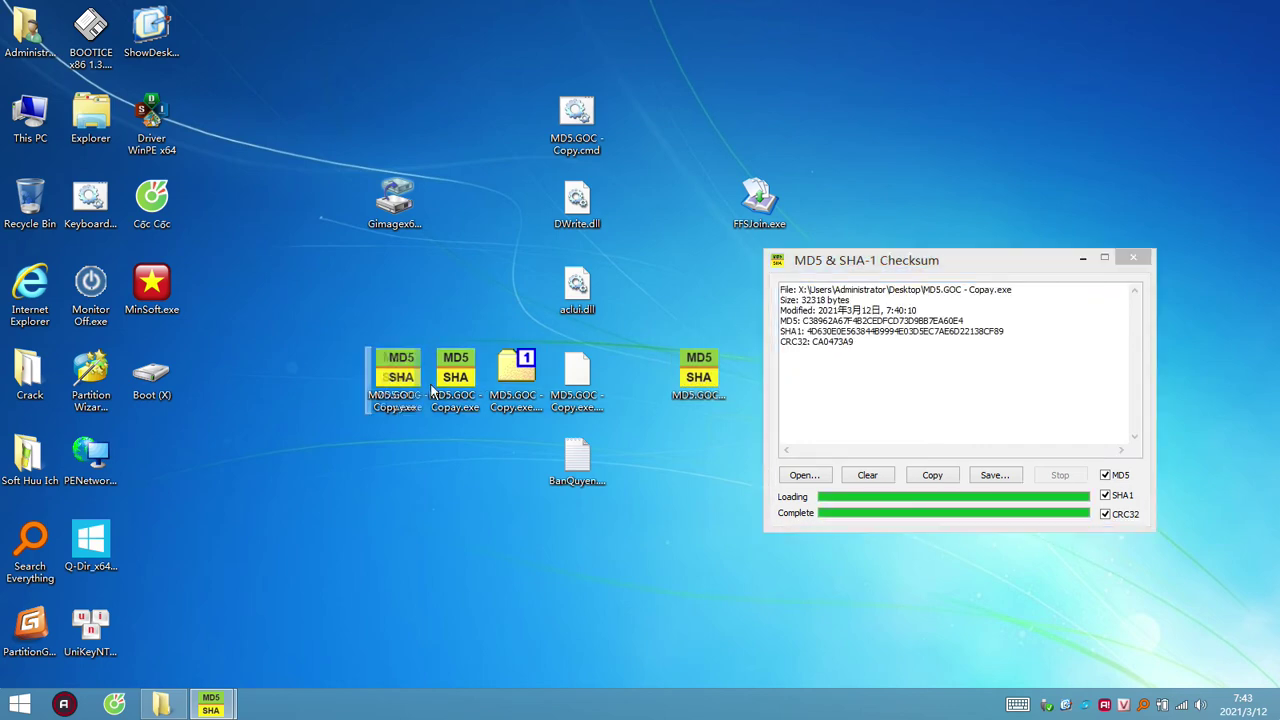
left_click_drag(700, 377, 858, 427)
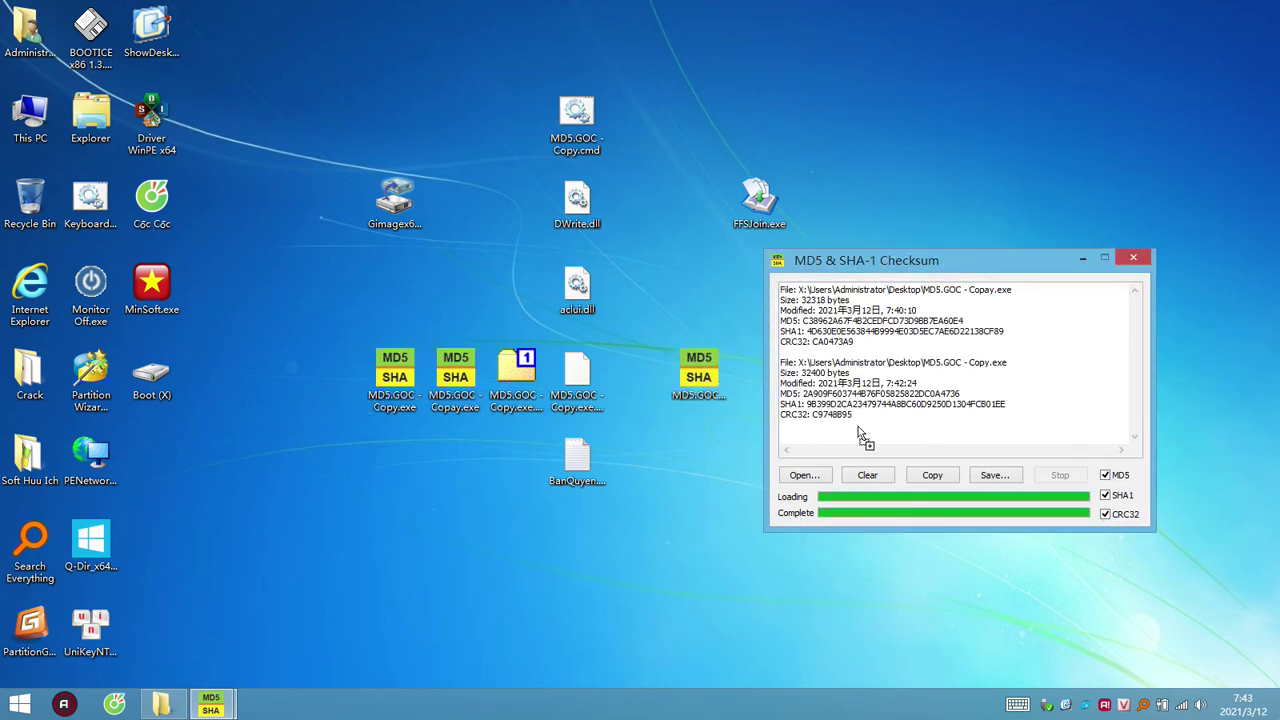
- Compare the sizes and hashes of the three files, check the earlier checksum results, and close both checksum windows
left_click_drag(1135, 375, 1136, 347)
left_click_drag(1017, 300, 970, 300)
left_click_drag(1015, 372, 966, 373)
left_click_drag(979, 435, 900, 434)
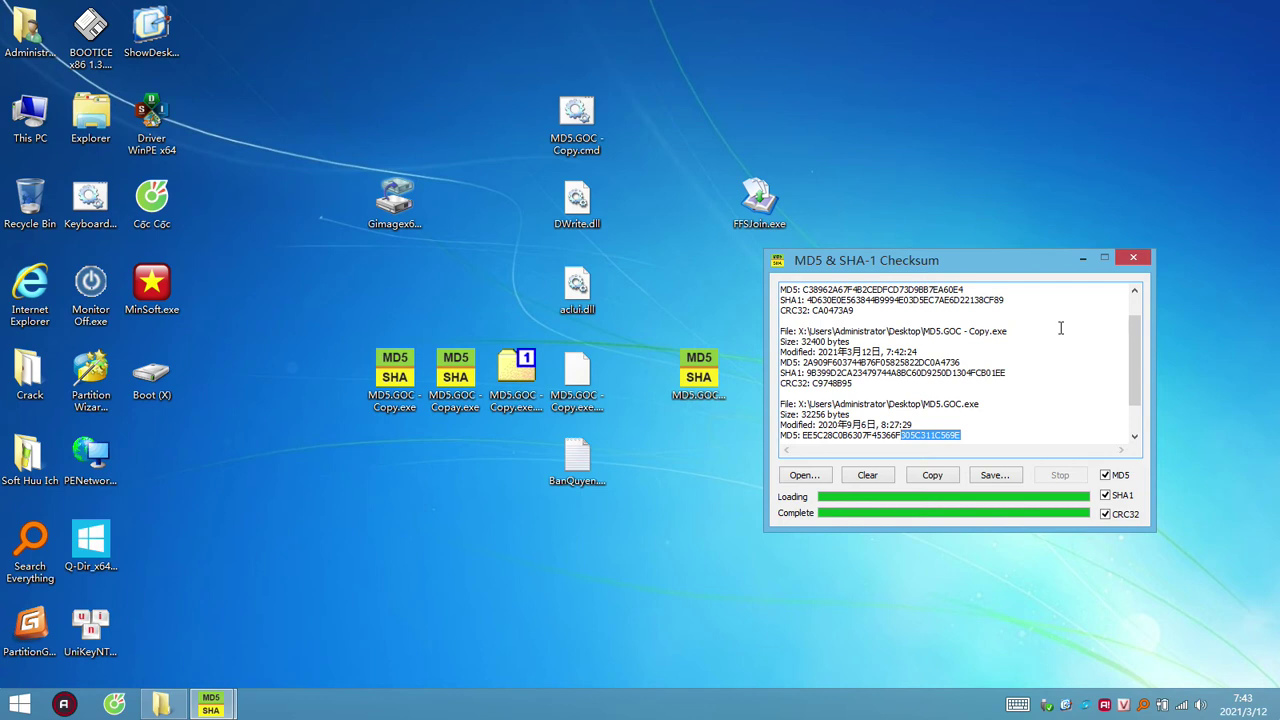
scroll(1084, 355, "down", 1)
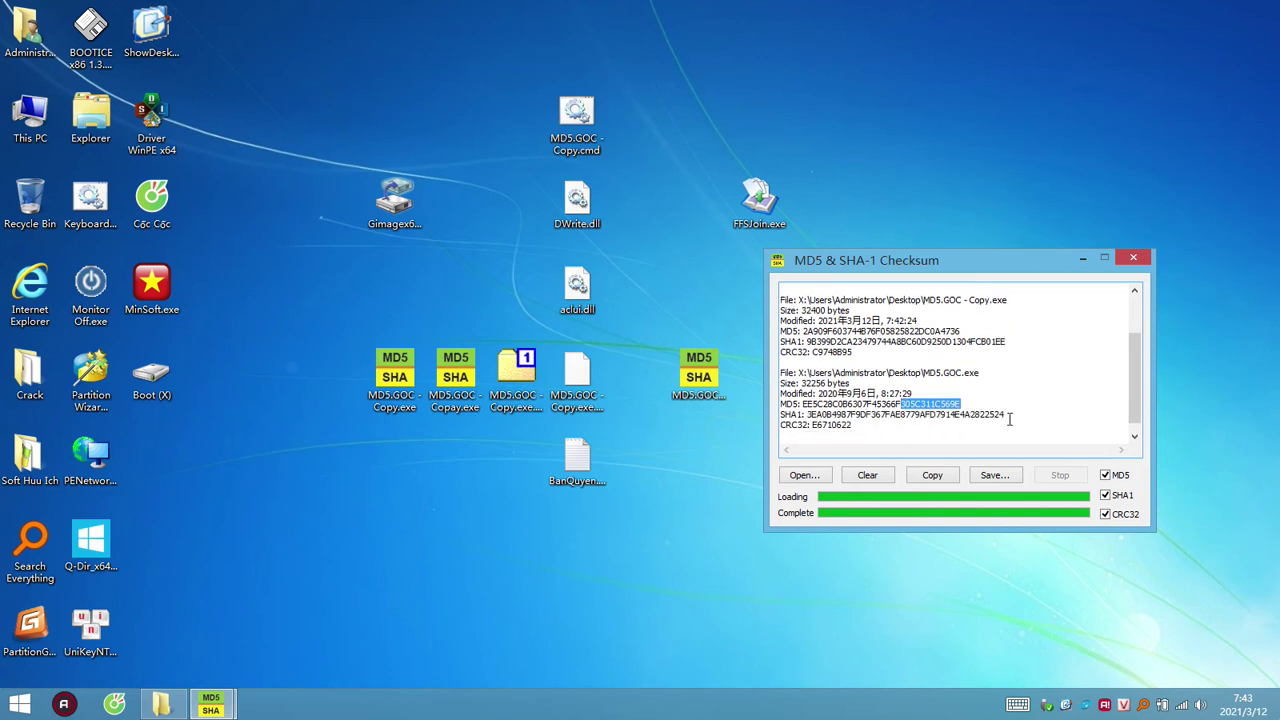
scroll(1060, 405, "up", 2)
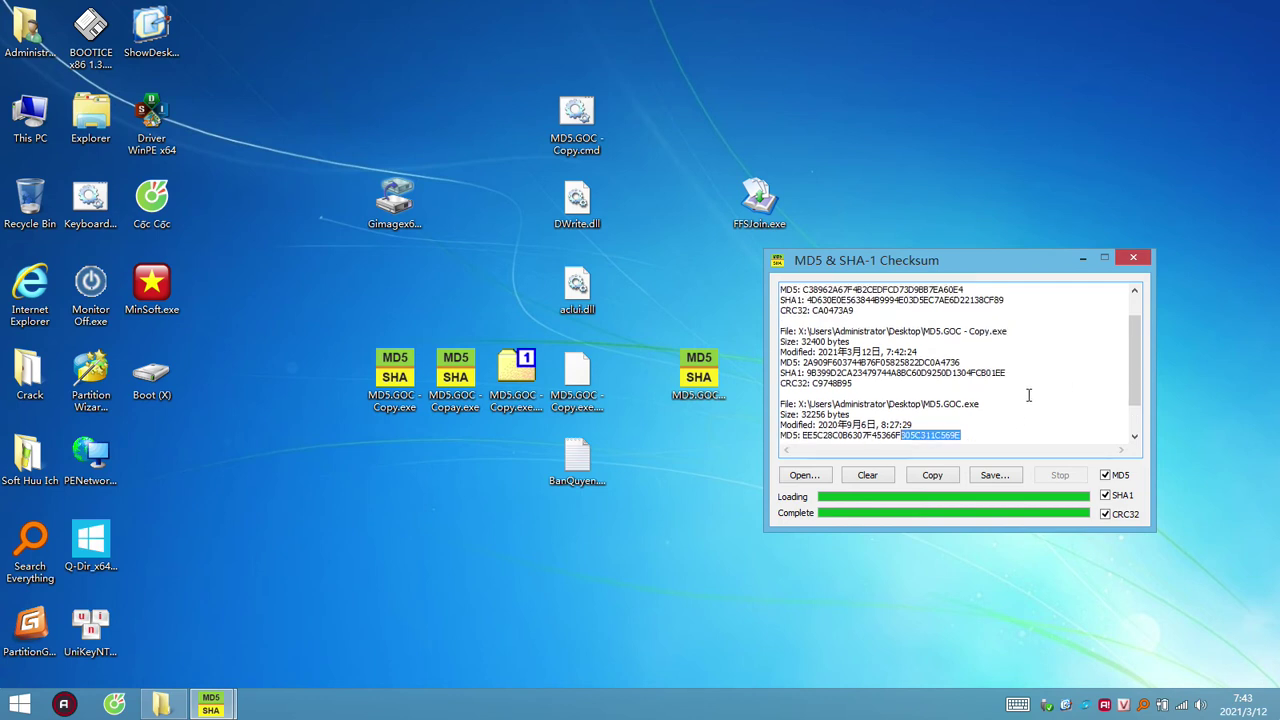
left_click(1145, 257)
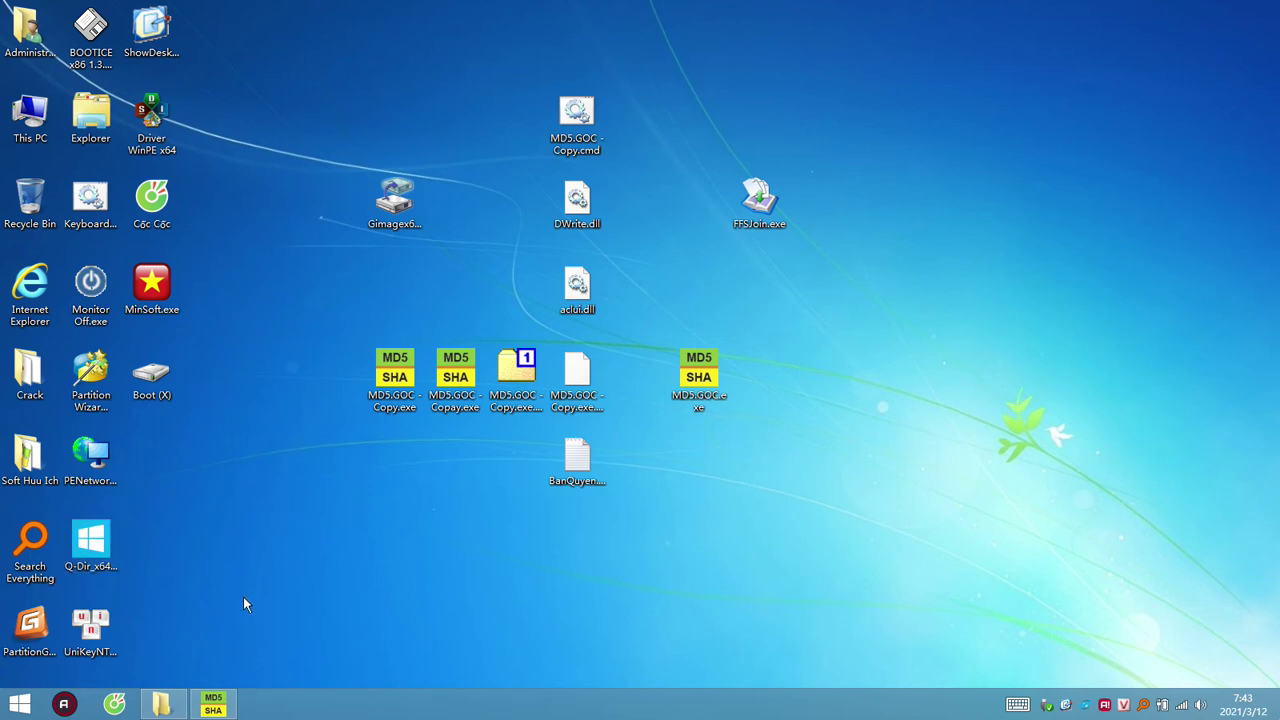
left_click(213, 704)
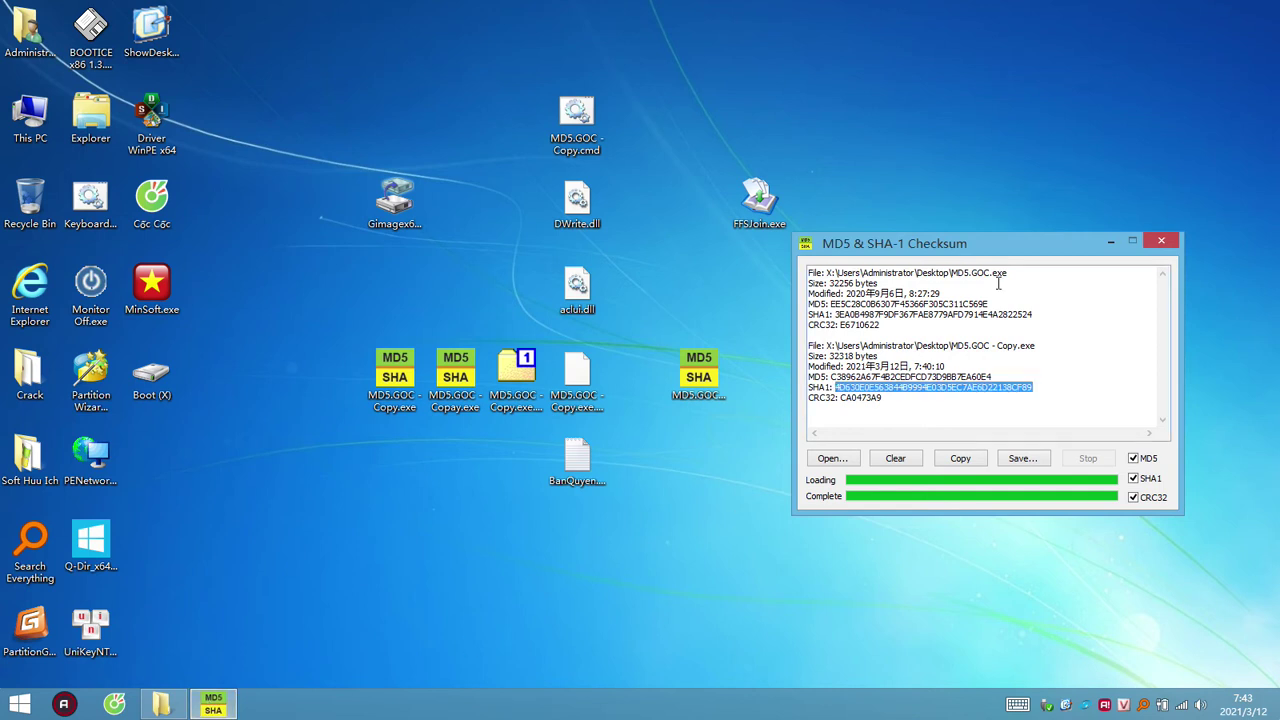
left_click(1160, 243)
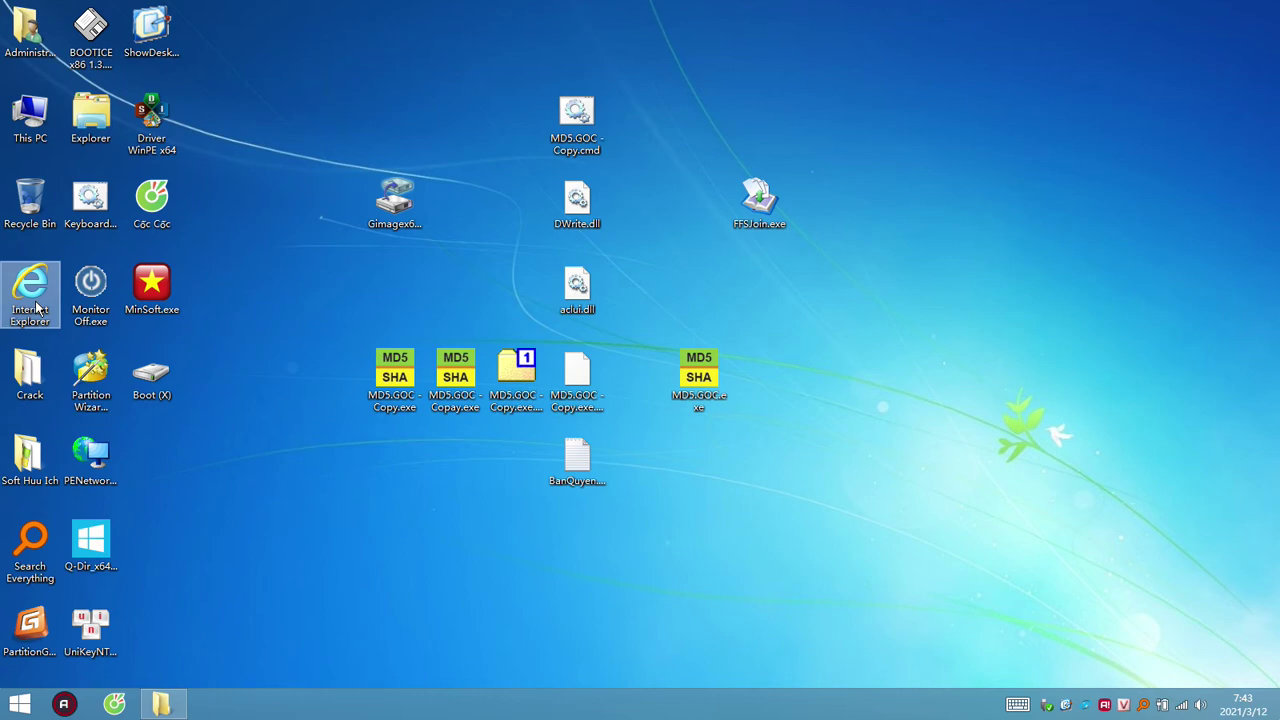
- Test-run MD5.GOC - Copy.cmd from the desktop and close the web page it opens
double_click(595, 135)
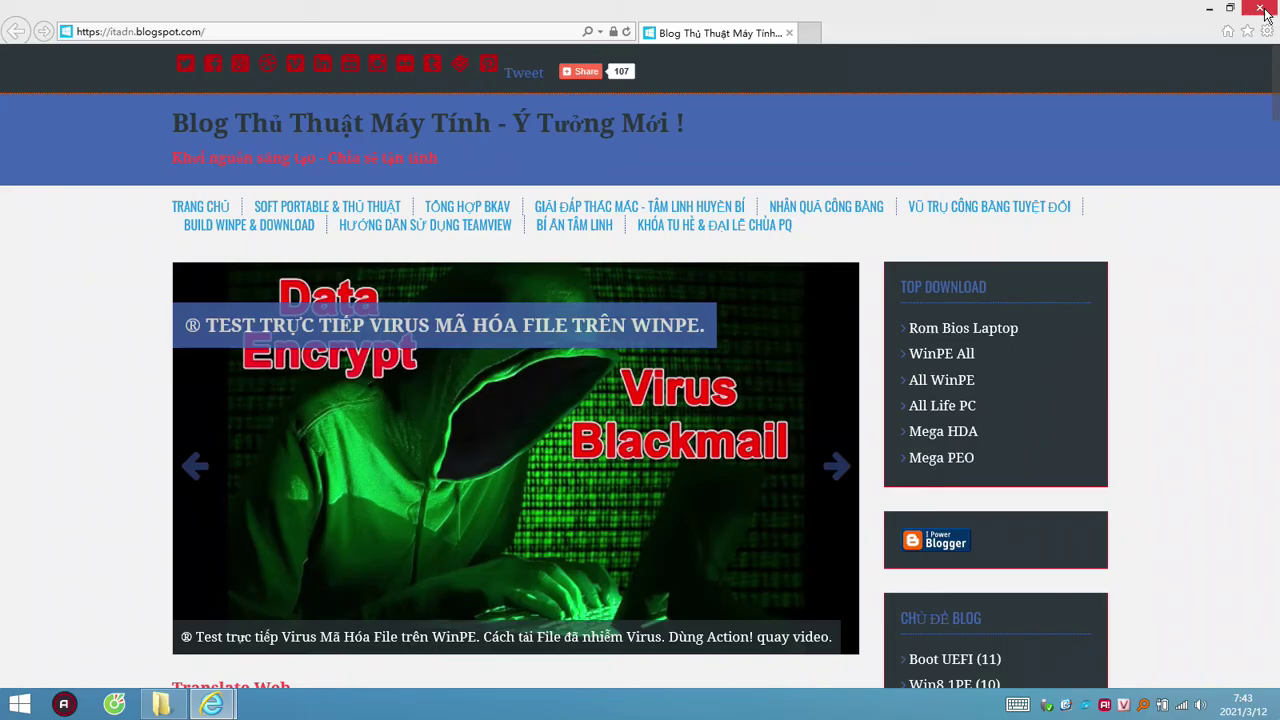
left_click(1262, 10)
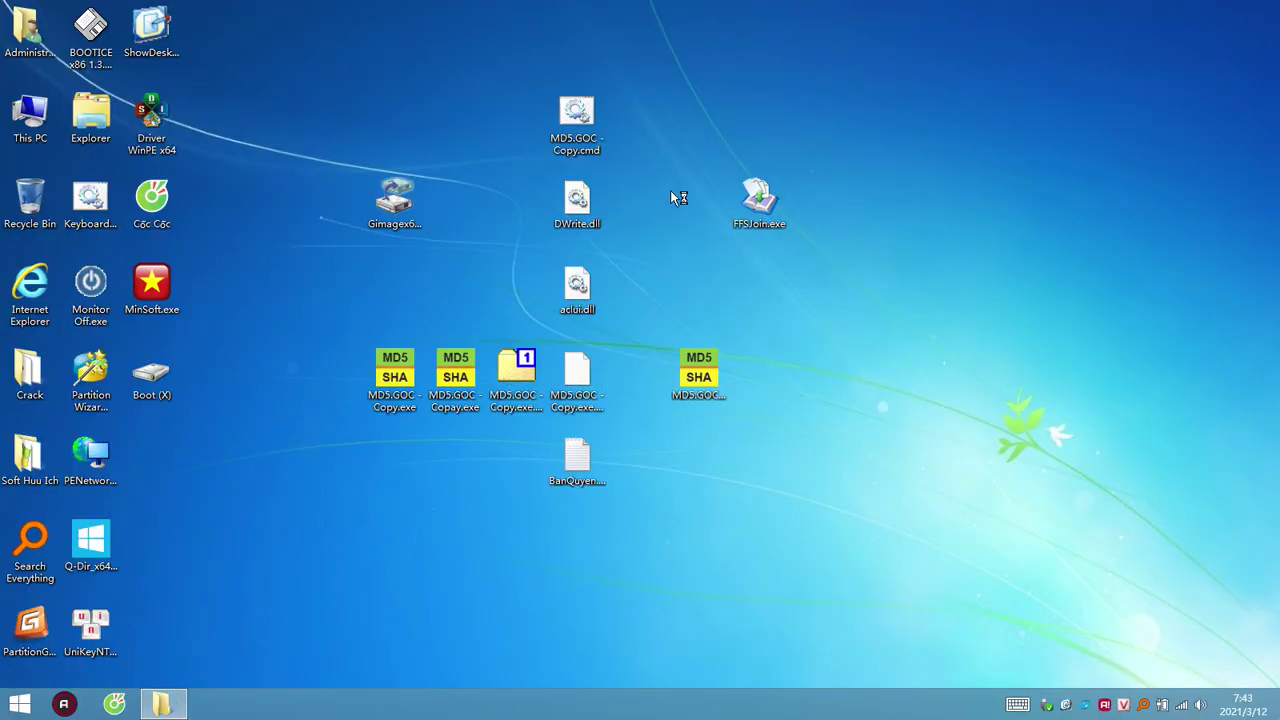
left_click(577, 118)
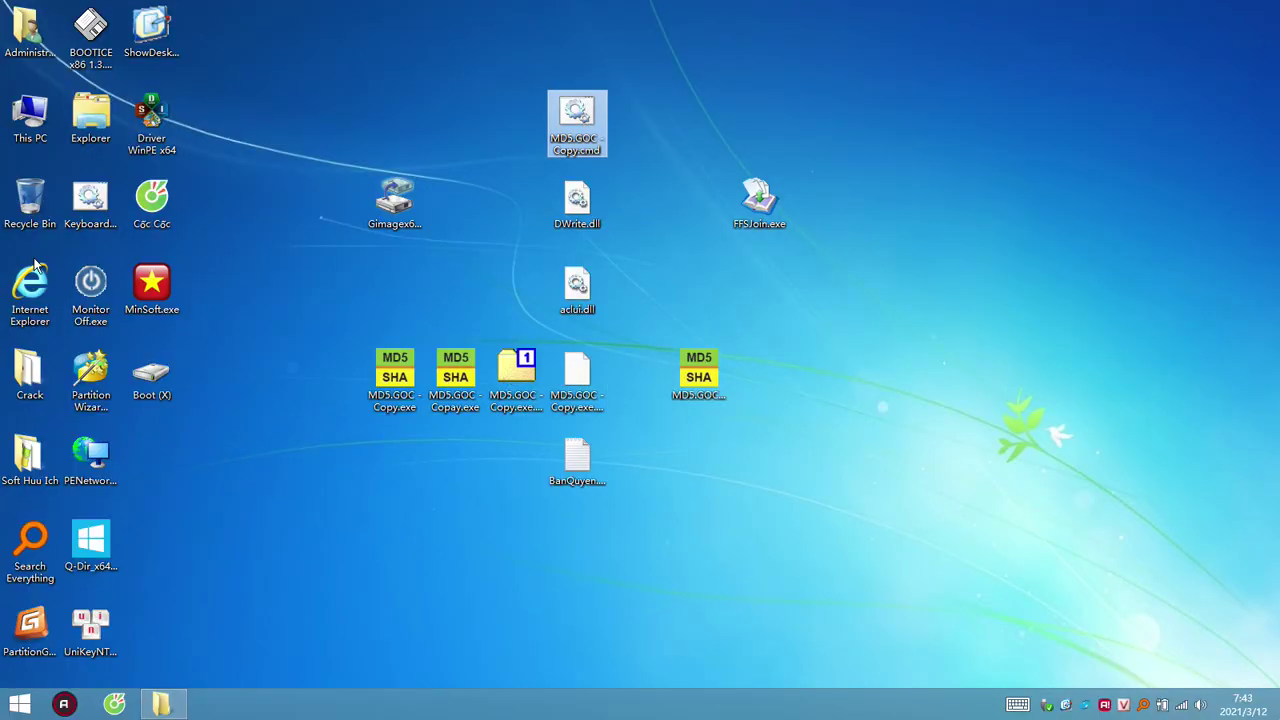
- Copy the folder path from the Target of the Cốc Cốc shortcut's properties and close the properties
left_click(166, 201)
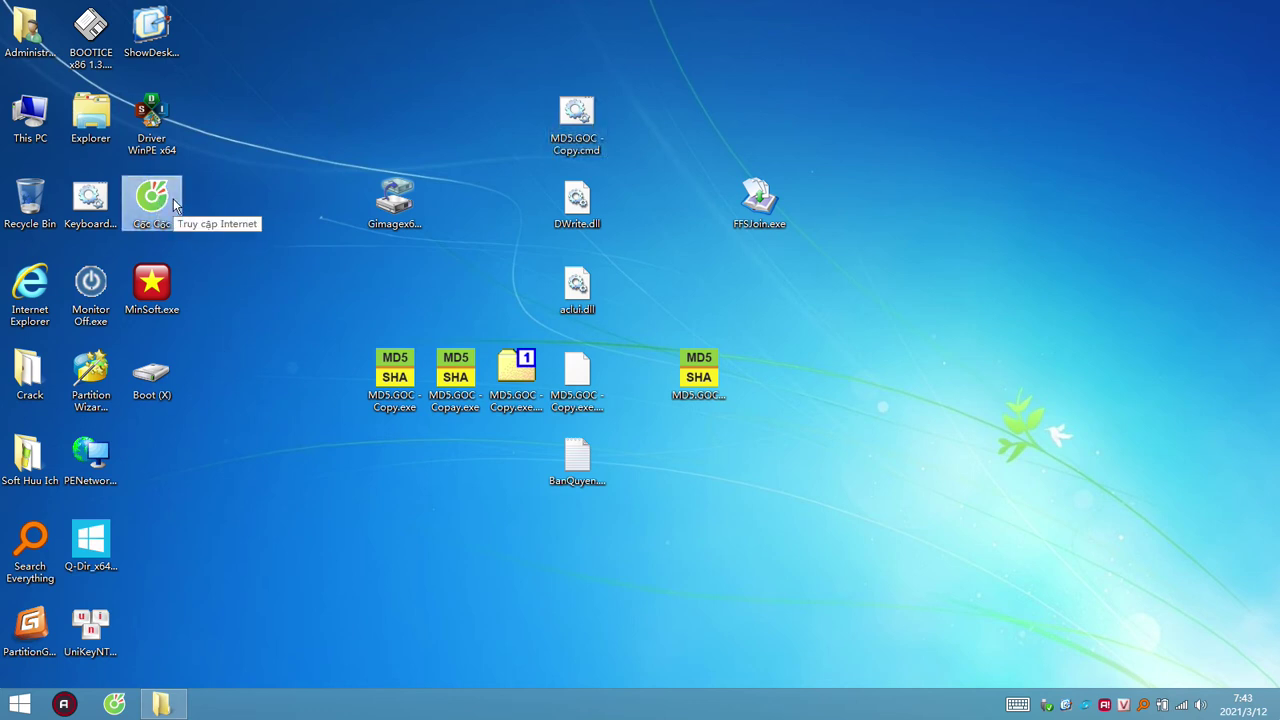
right_click(156, 201)
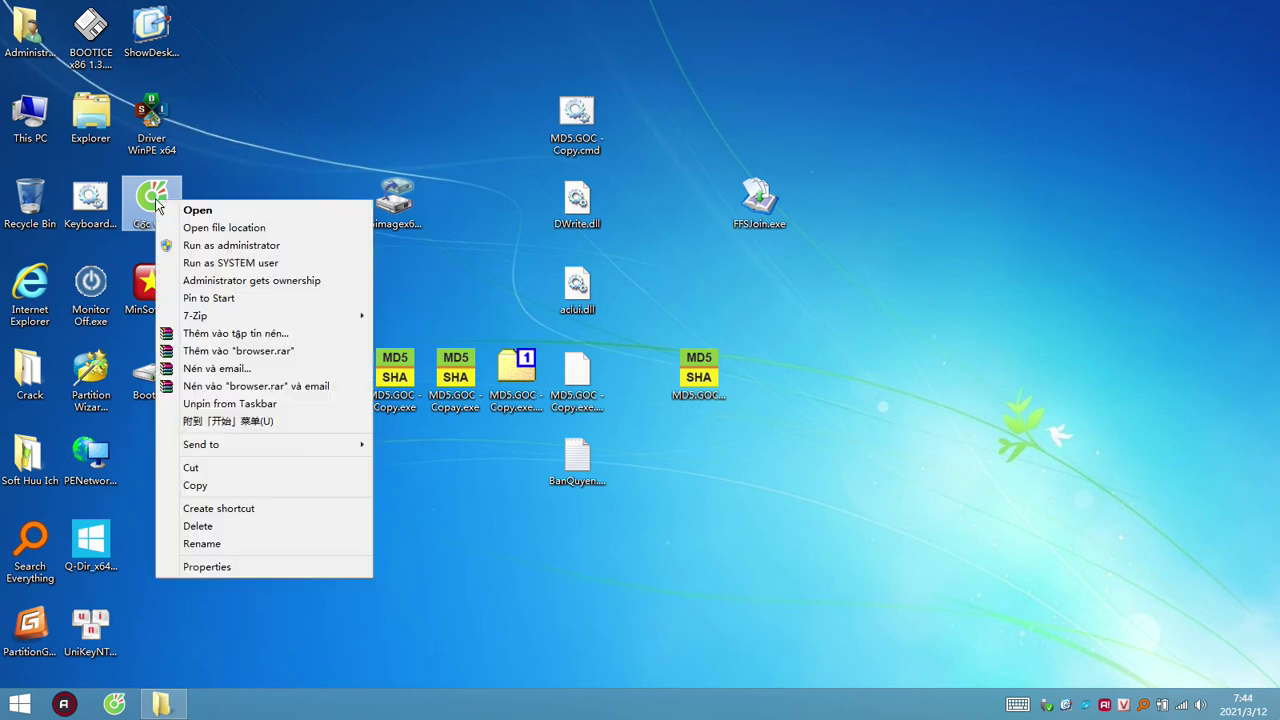
left_click(240, 566)
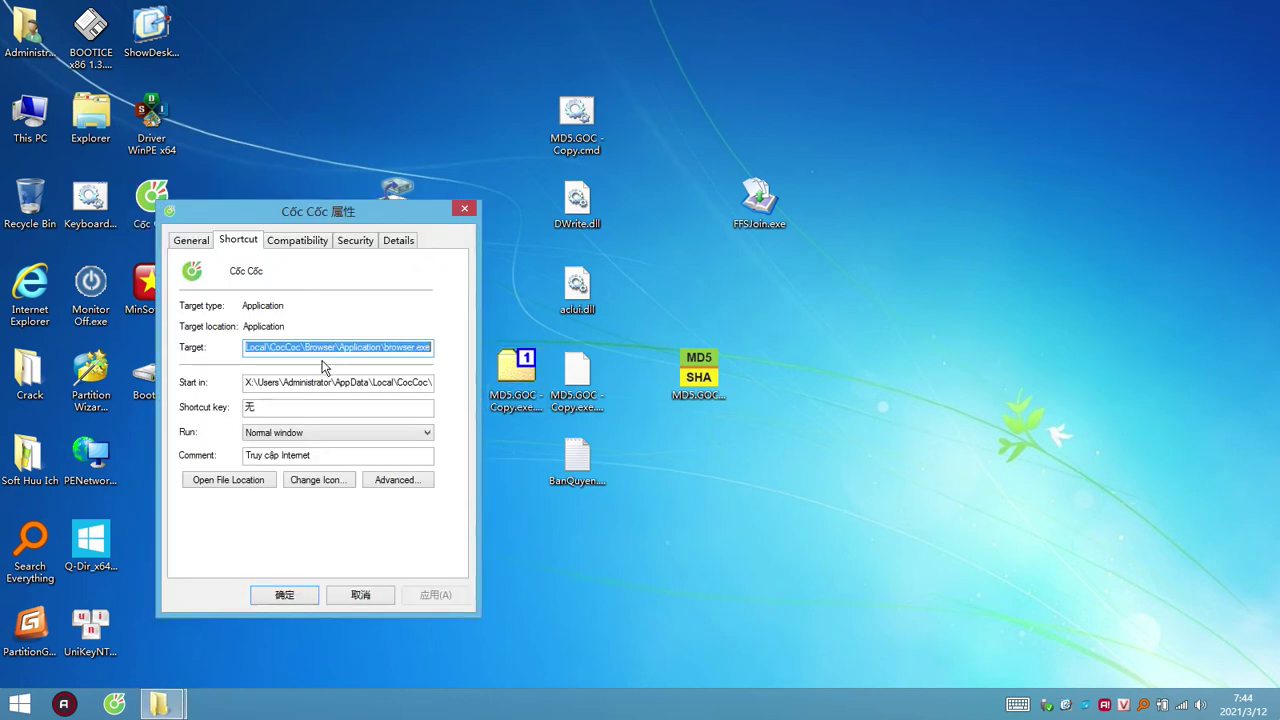
left_click_drag(381, 349, 218, 349)
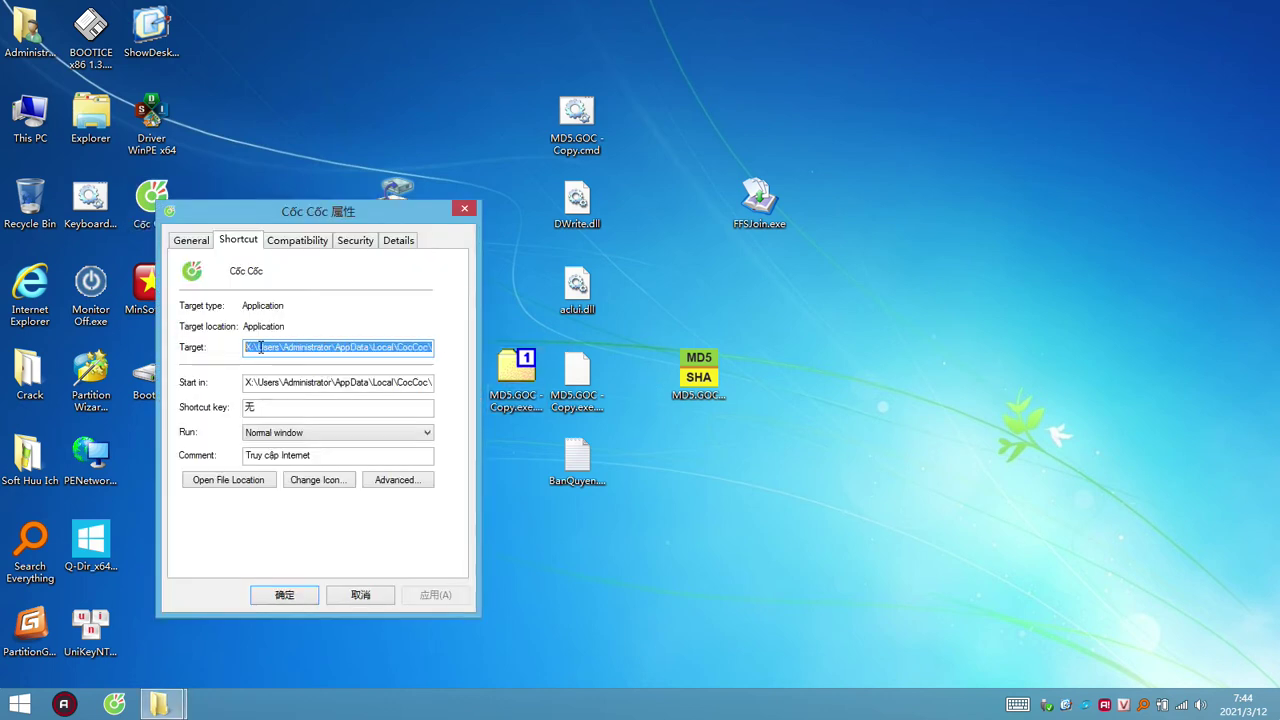
right_click(275, 350)
left_click(326, 411)
left_click(466, 209)
- Open a This PC window and go to X:\Users\Administrator\AppData\Local\CocCoc\Browser\Application, closing the stray browser page
double_click(91, 116)
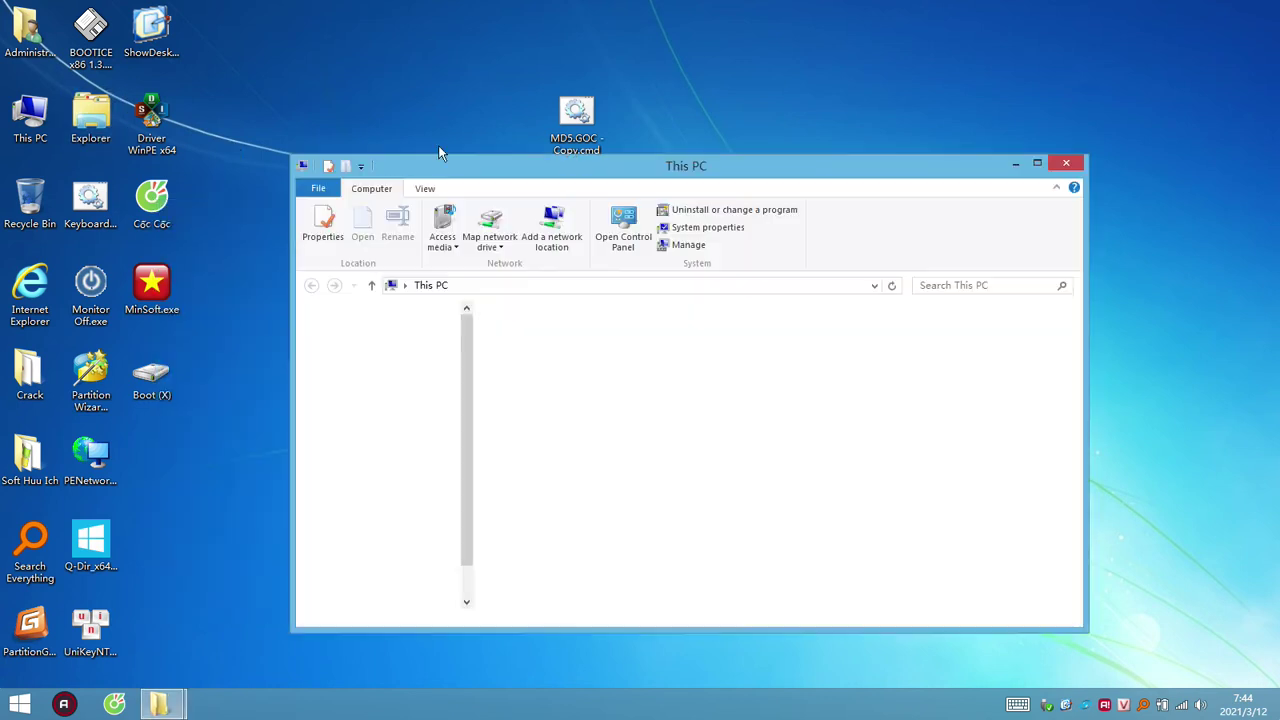
left_click(603, 287)
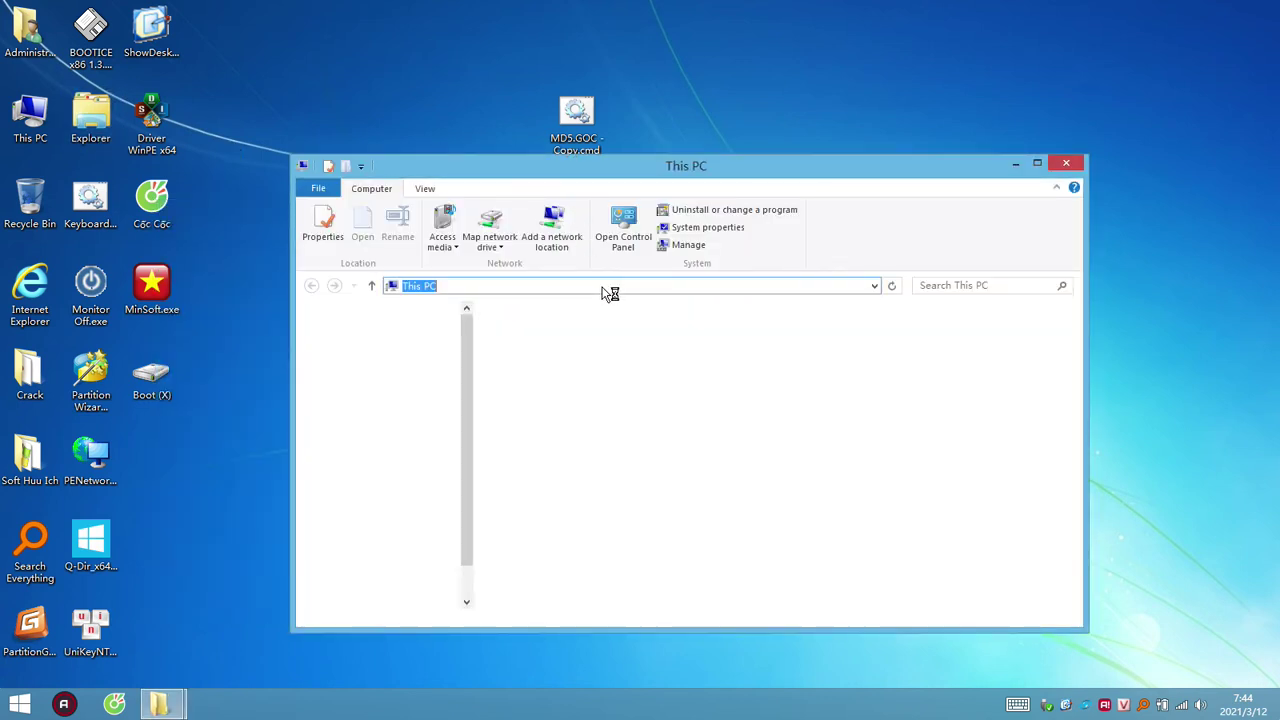
key("ctrl+v")
key("Return")
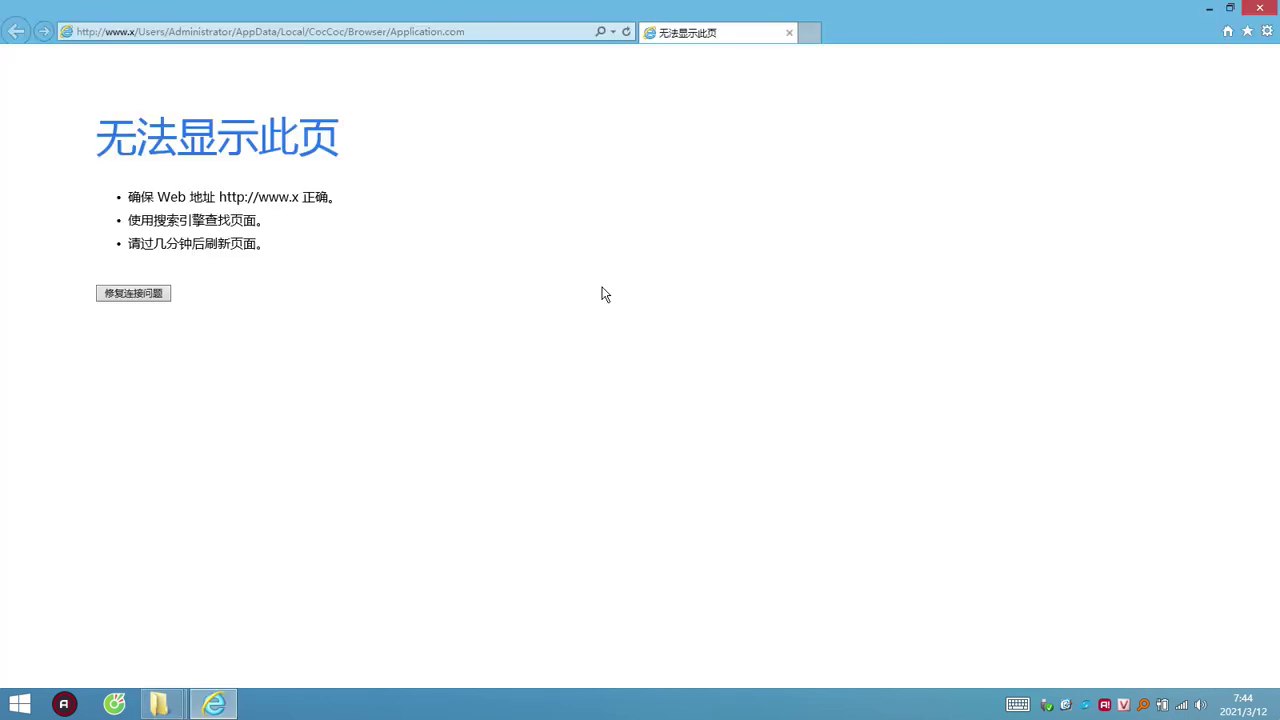
left_click(1262, 8)
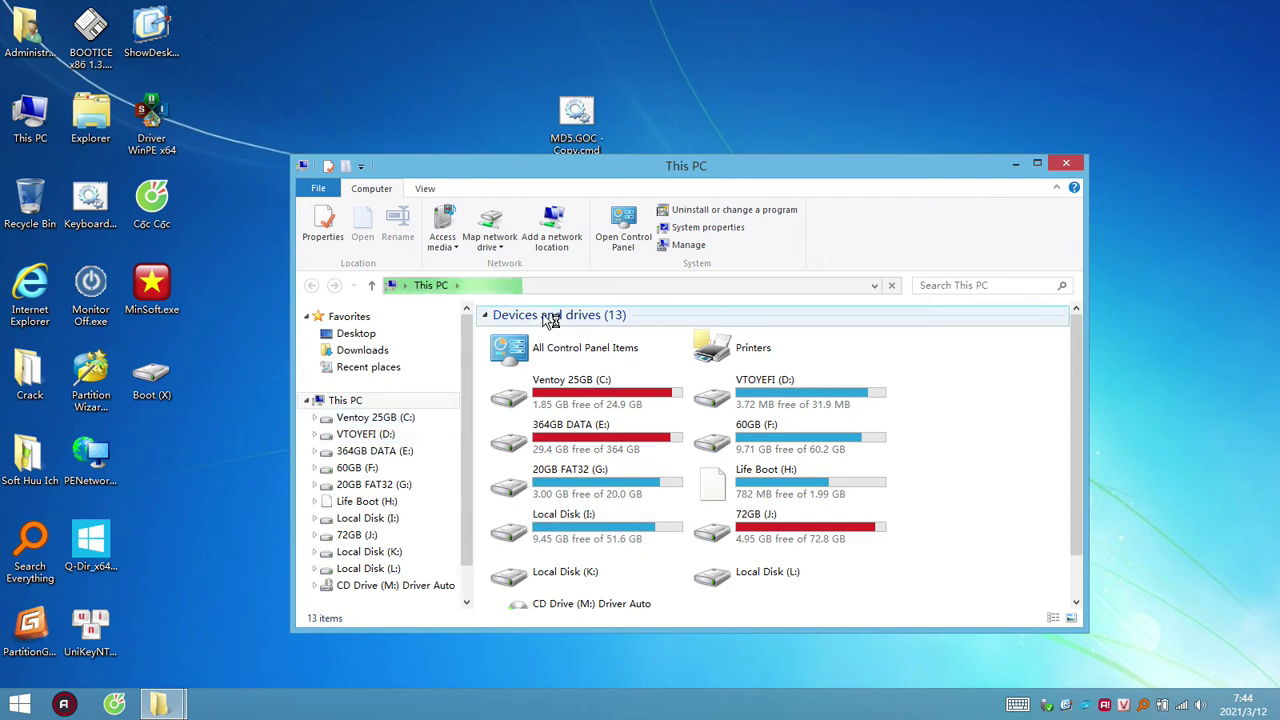
left_click(598, 287)
key("ctrl+v")
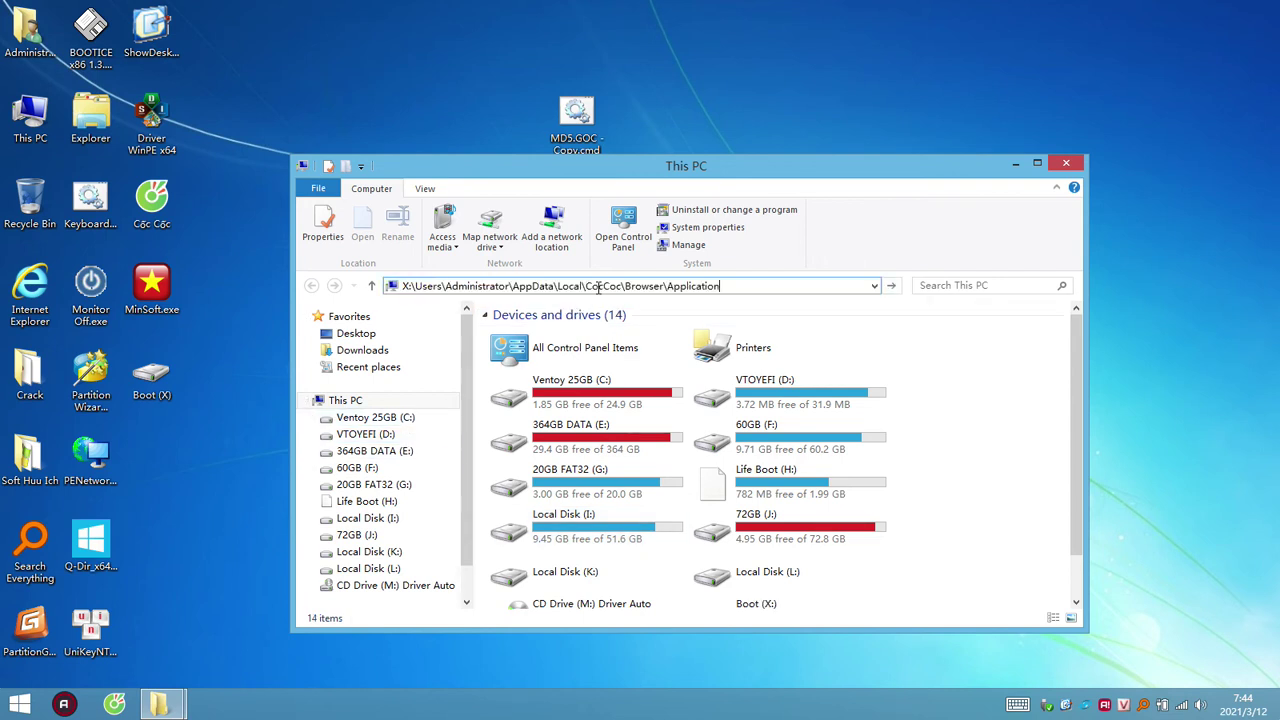
key("Return")
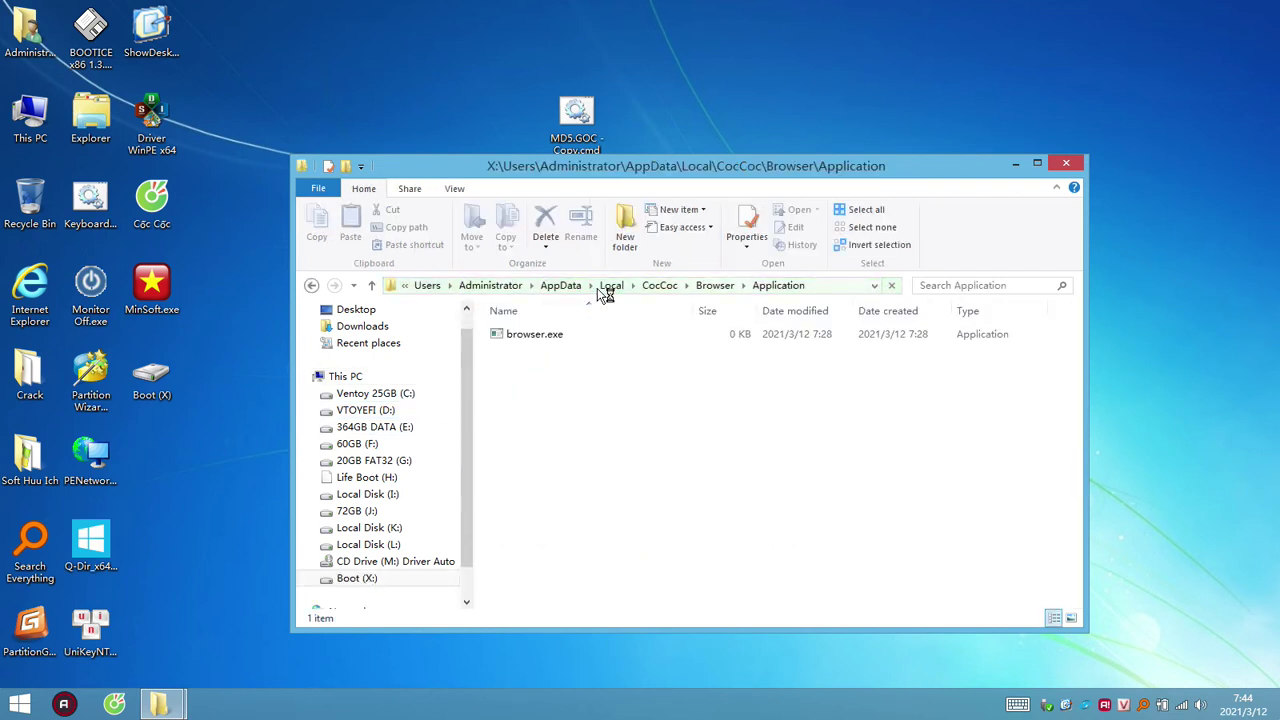
- Check the contents of the parent CocCoc folder and return to its Browser\Application subfolder
left_click(722, 287)
left_click(722, 288)
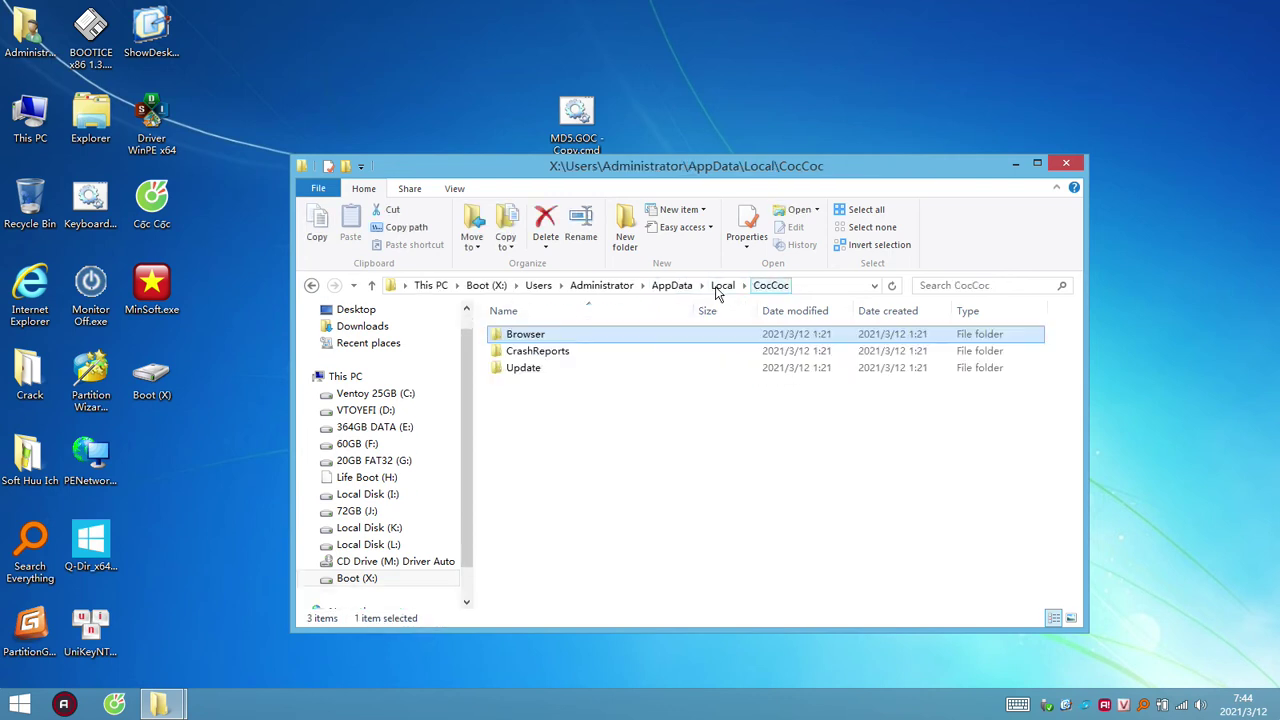
left_click(690, 445)
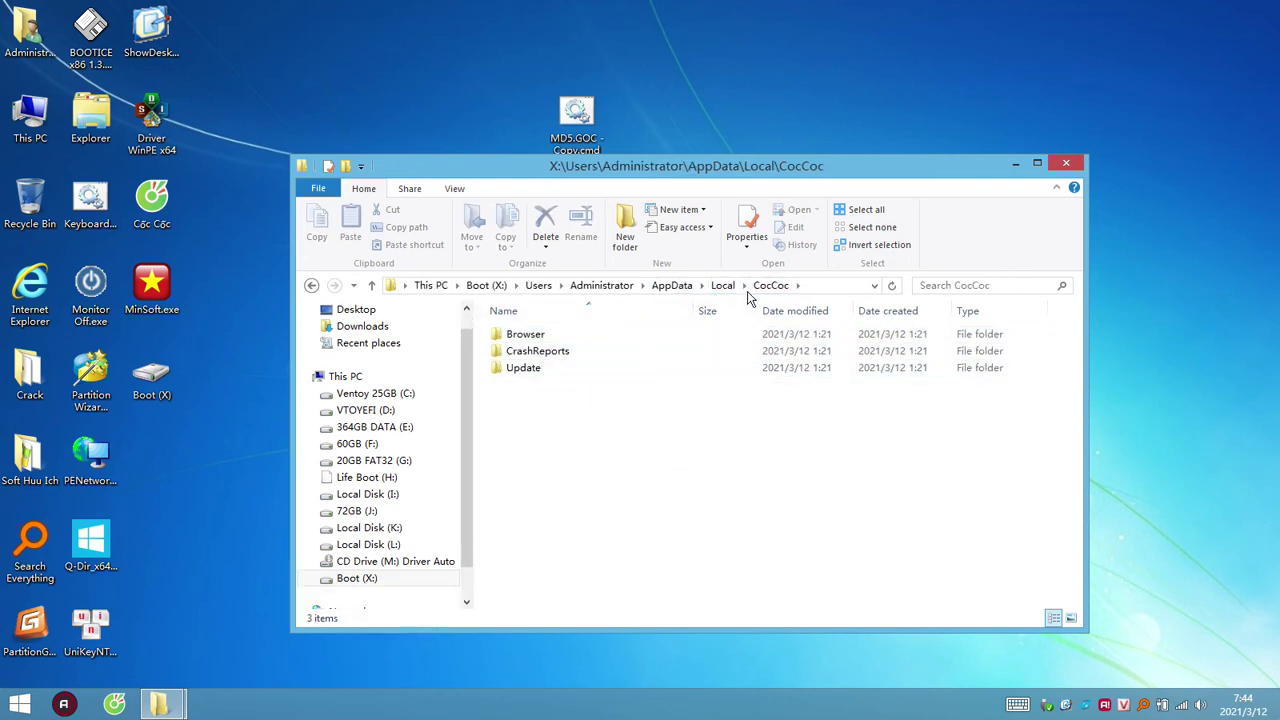
double_click(528, 336)
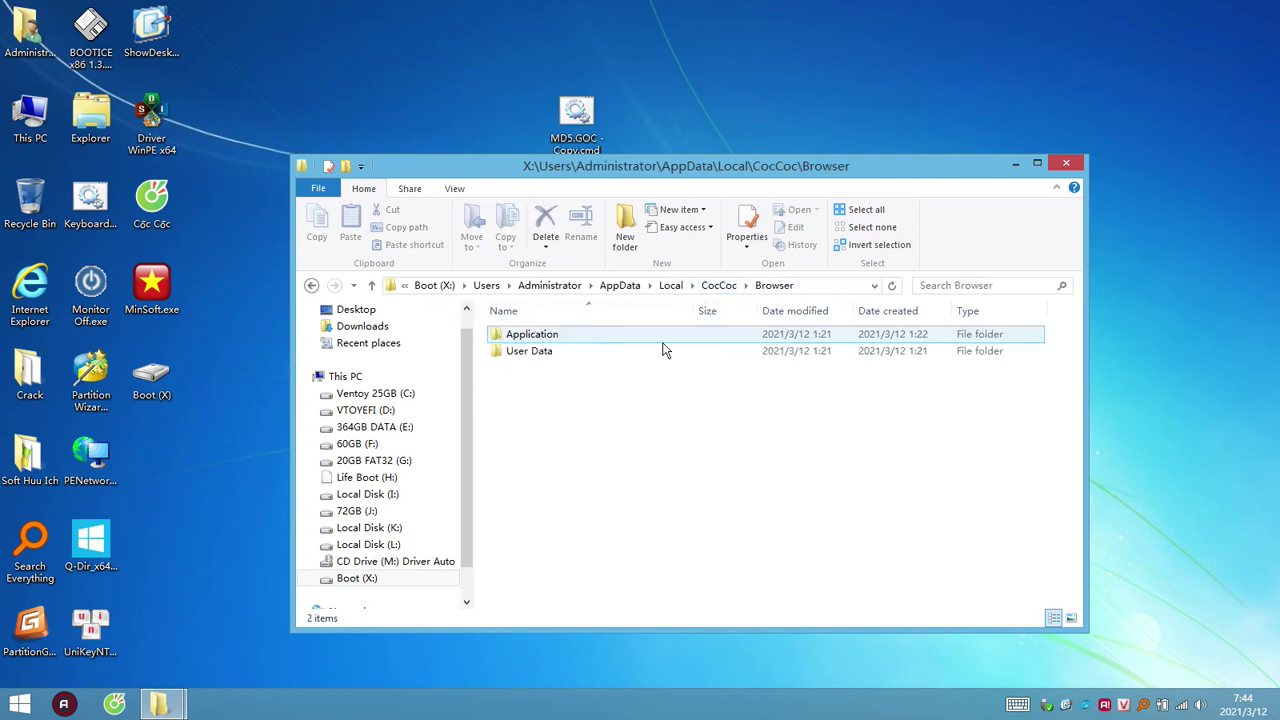
left_click(556, 339)
double_click(556, 340)
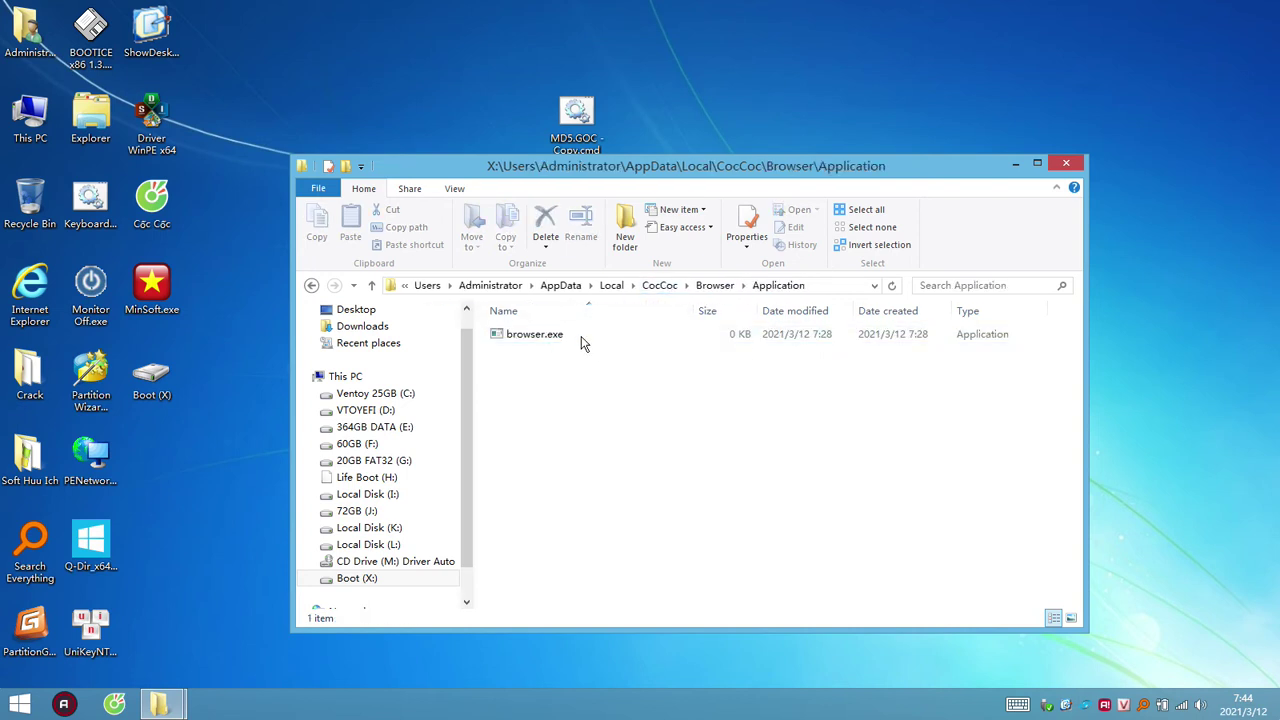
- Examine the Application folder's full path and the browser.exe file's details
left_click(820, 286)
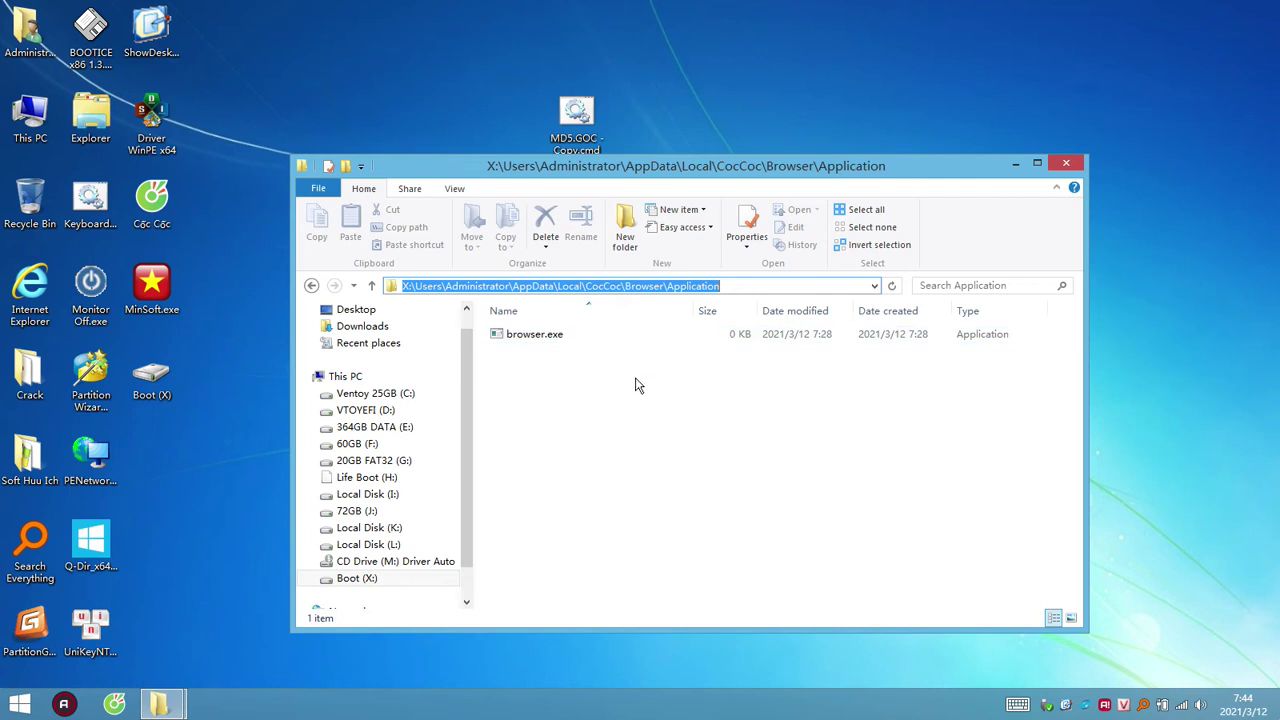
left_click(640, 385)
left_click(844, 286)
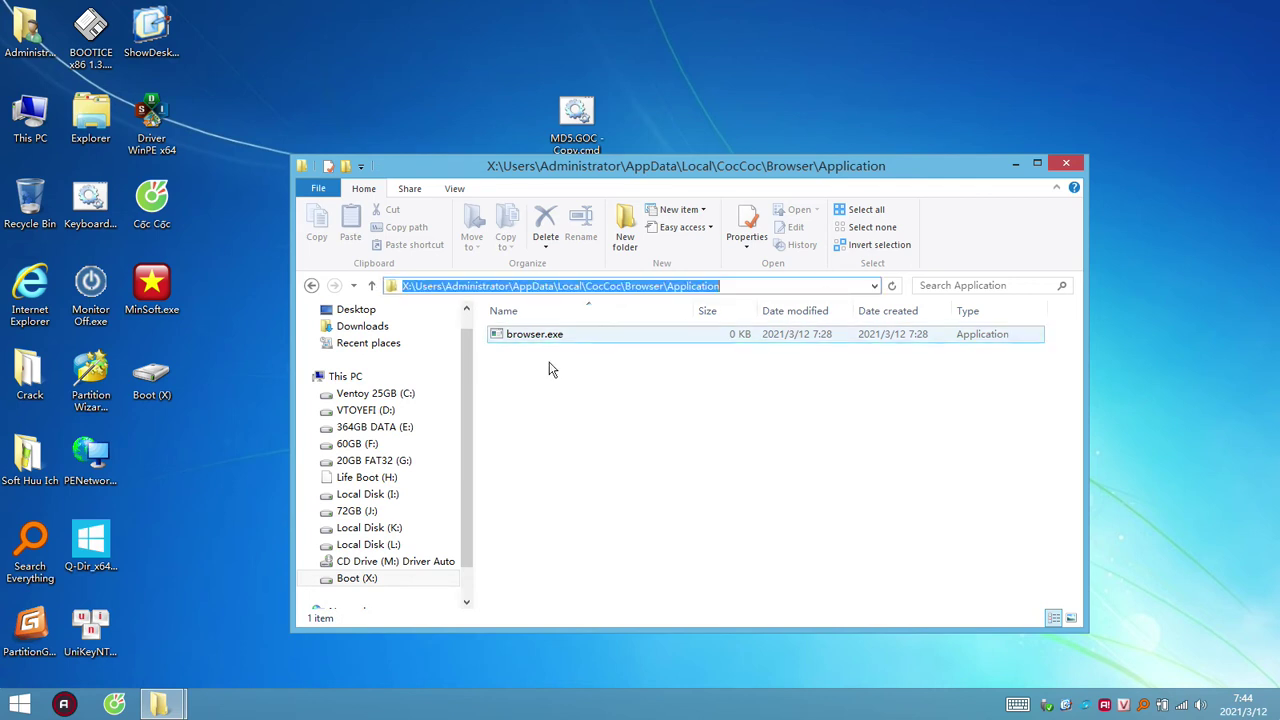
left_click_drag(760, 287, 502, 288)
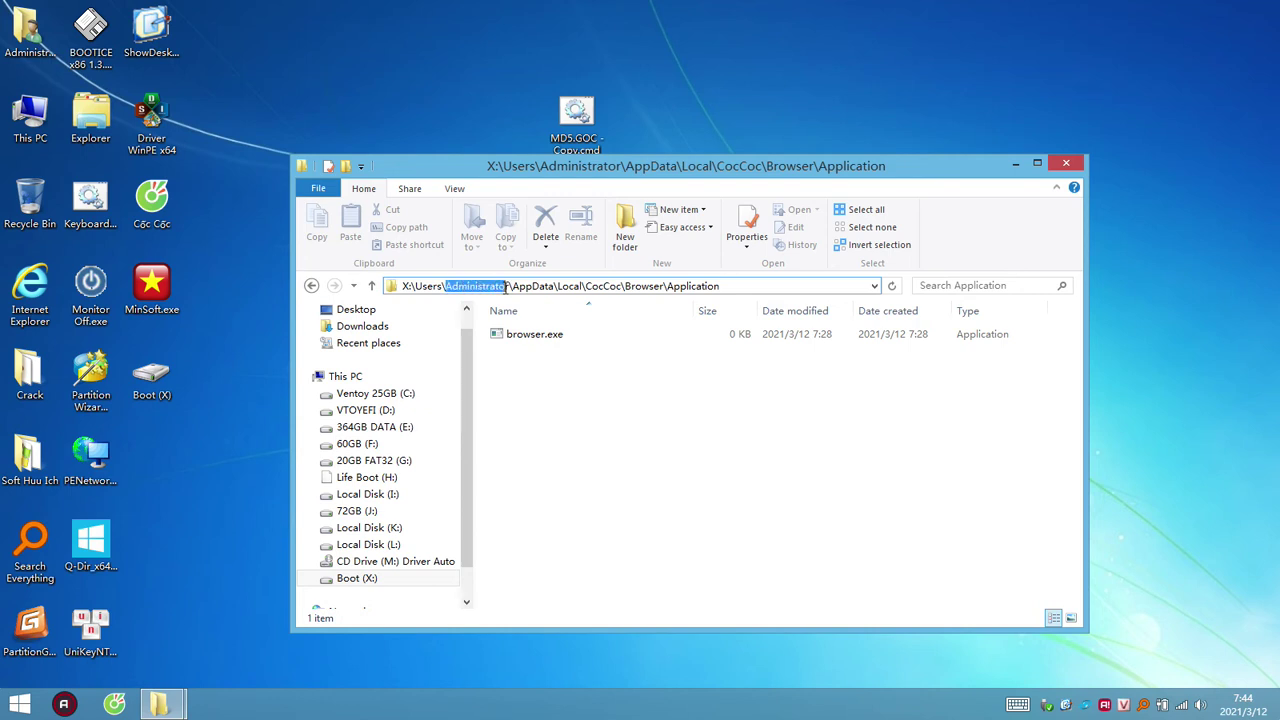
left_click(585, 367)
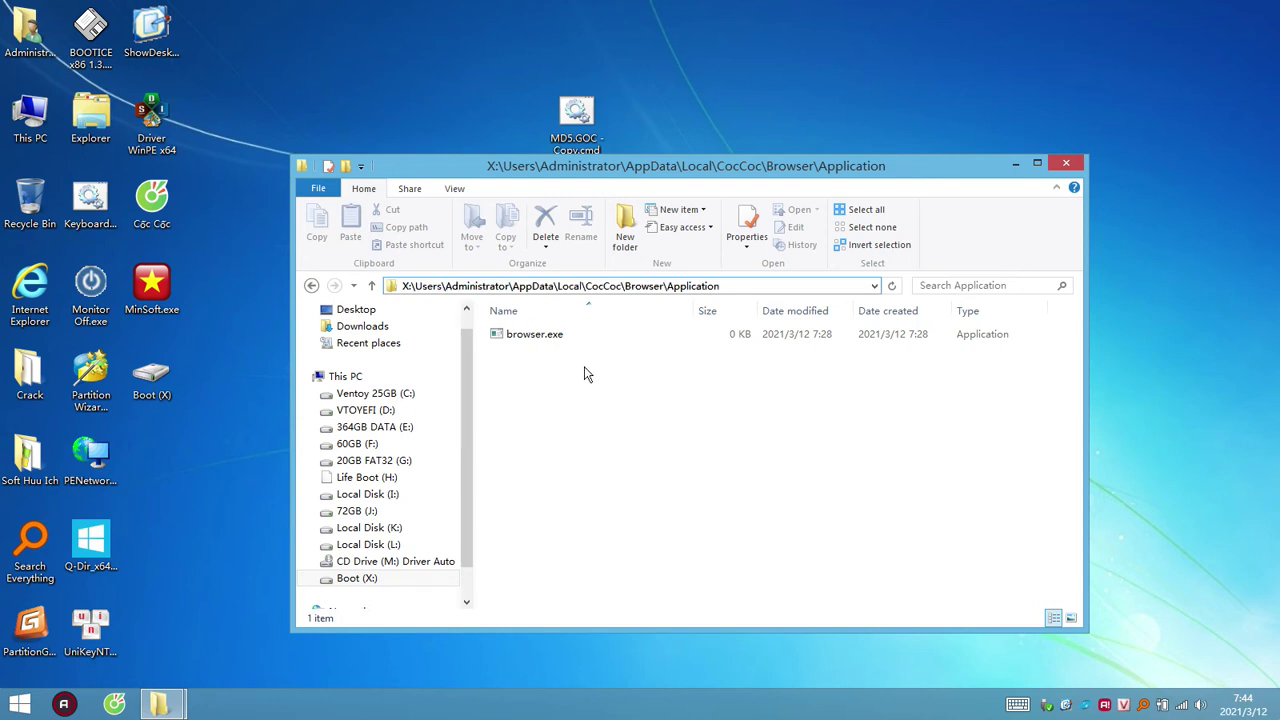
left_click_drag(617, 440, 531, 346)
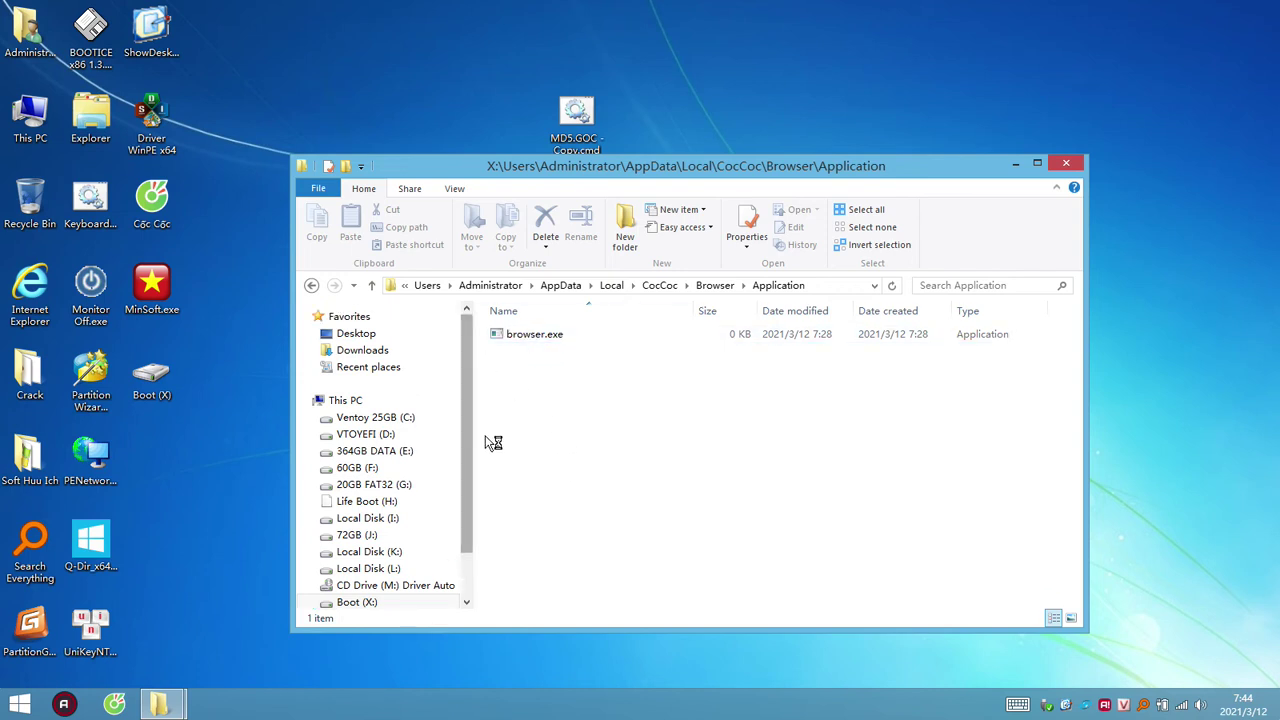
left_click(563, 333)
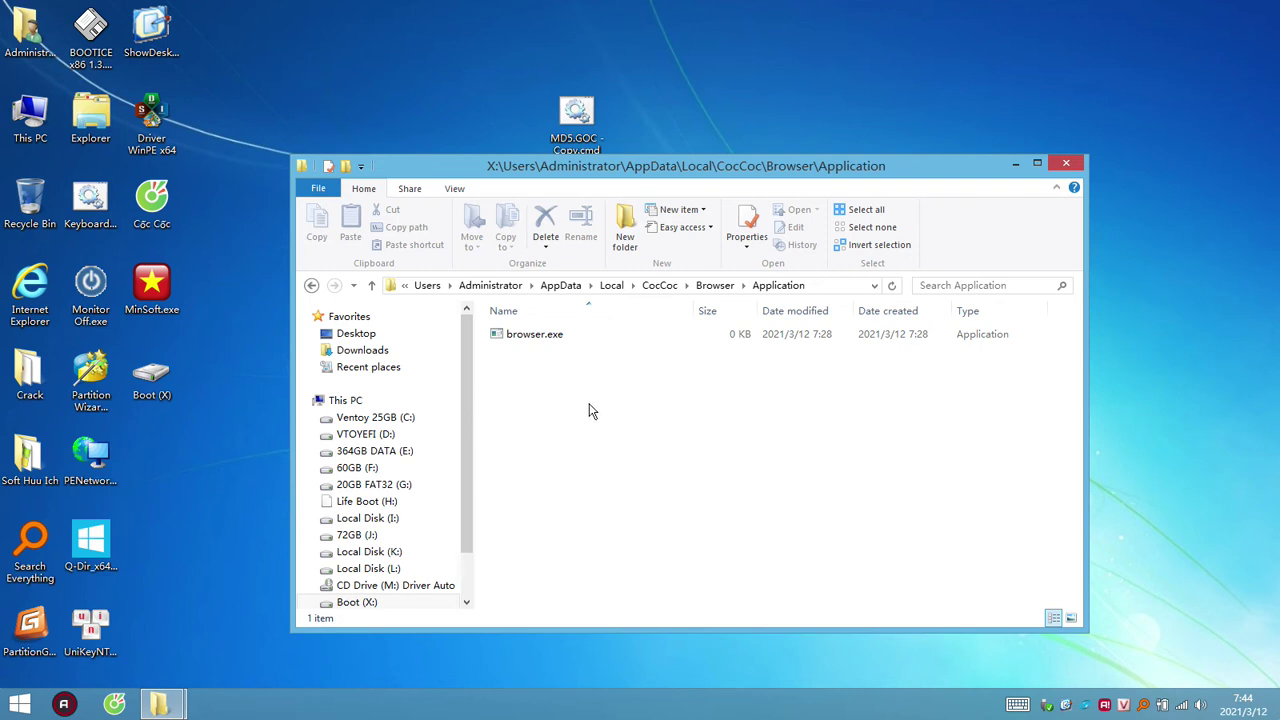
- Cut browser.exe from the Application folder and close the folder window
right_click(542, 339)
left_click(592, 577)
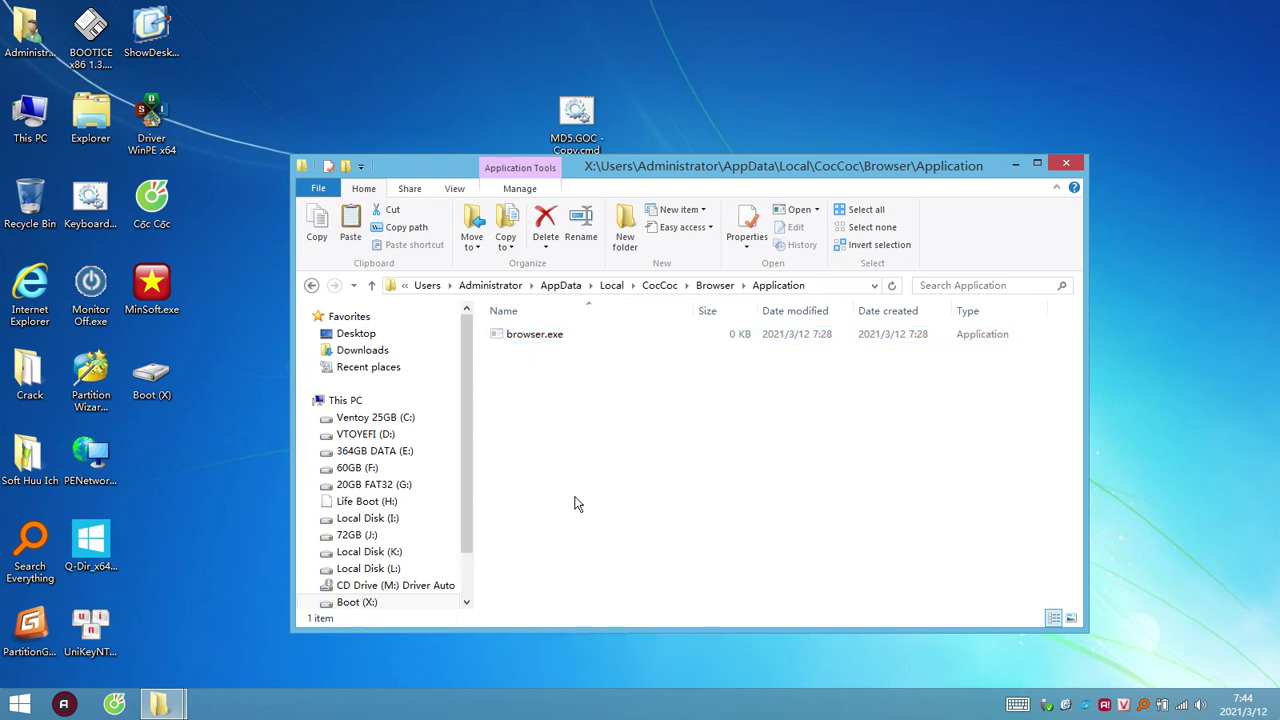
left_click(35, 295)
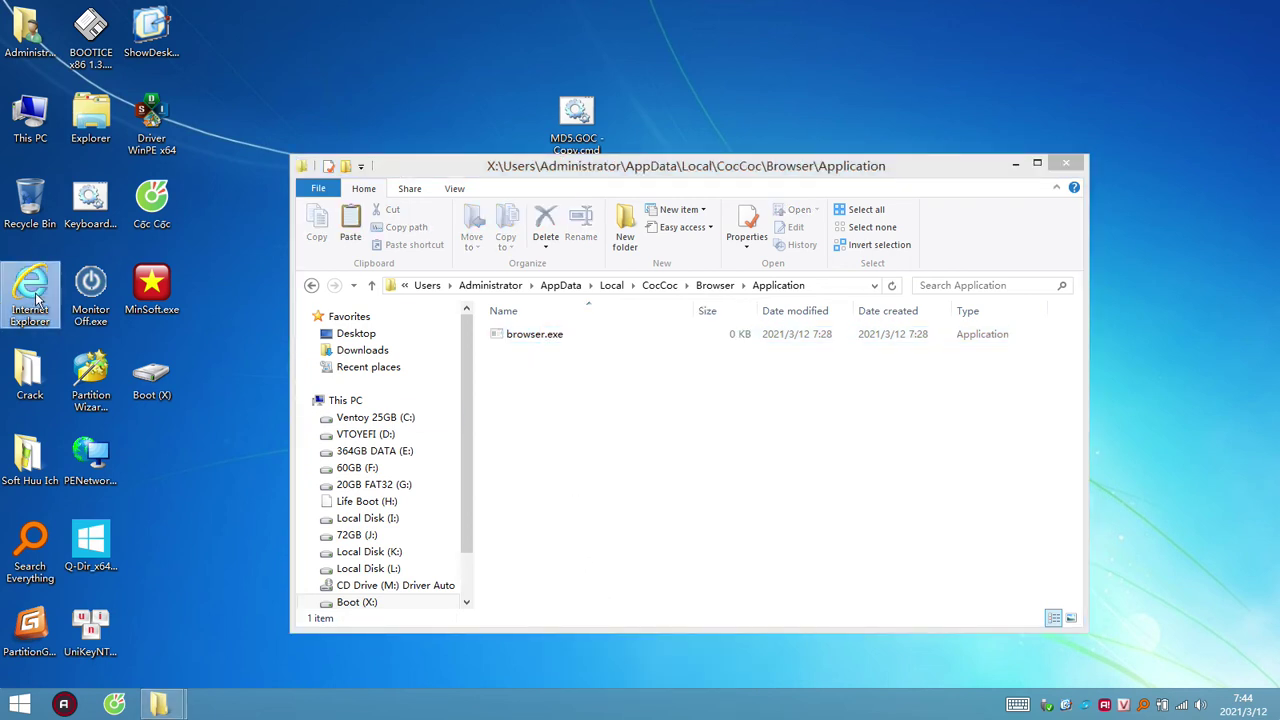
left_click(1064, 160)
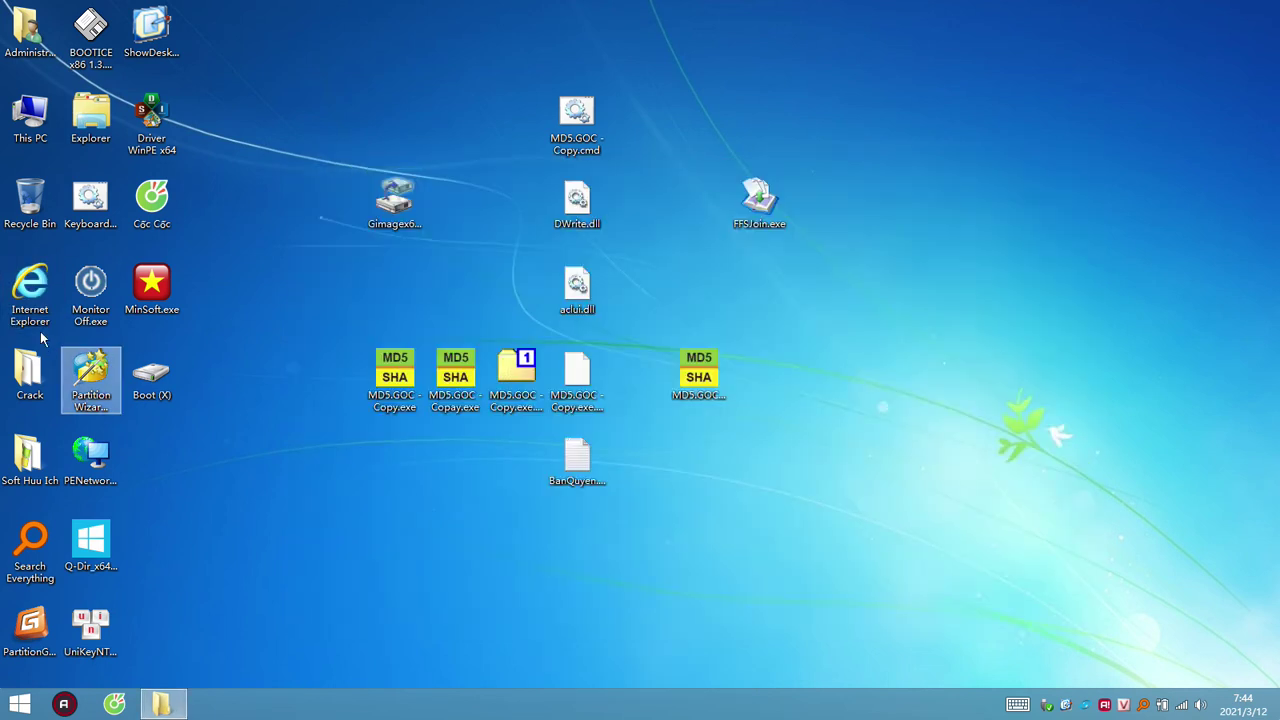
left_click(194, 492)
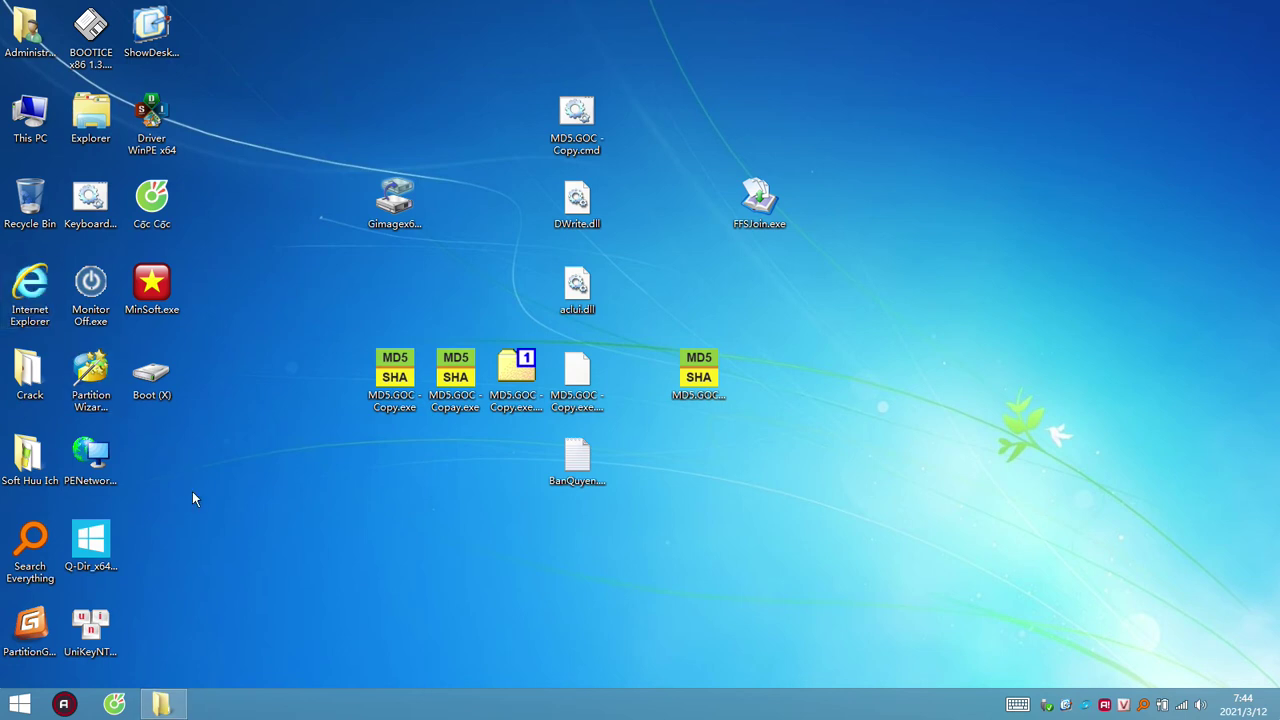
- Open X:\Program Files\Internet Explorer from the Boot (X:) drive and enlarge the window to show all its files
double_click(163, 396)
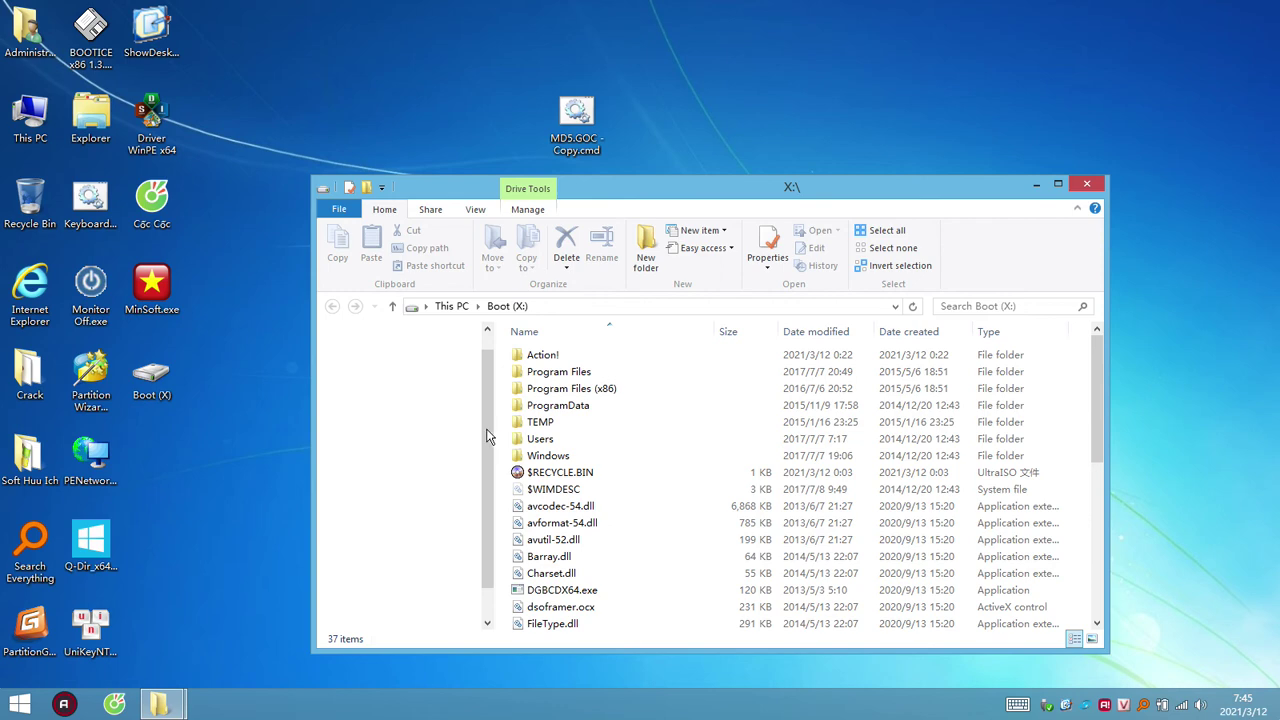
double_click(578, 376)
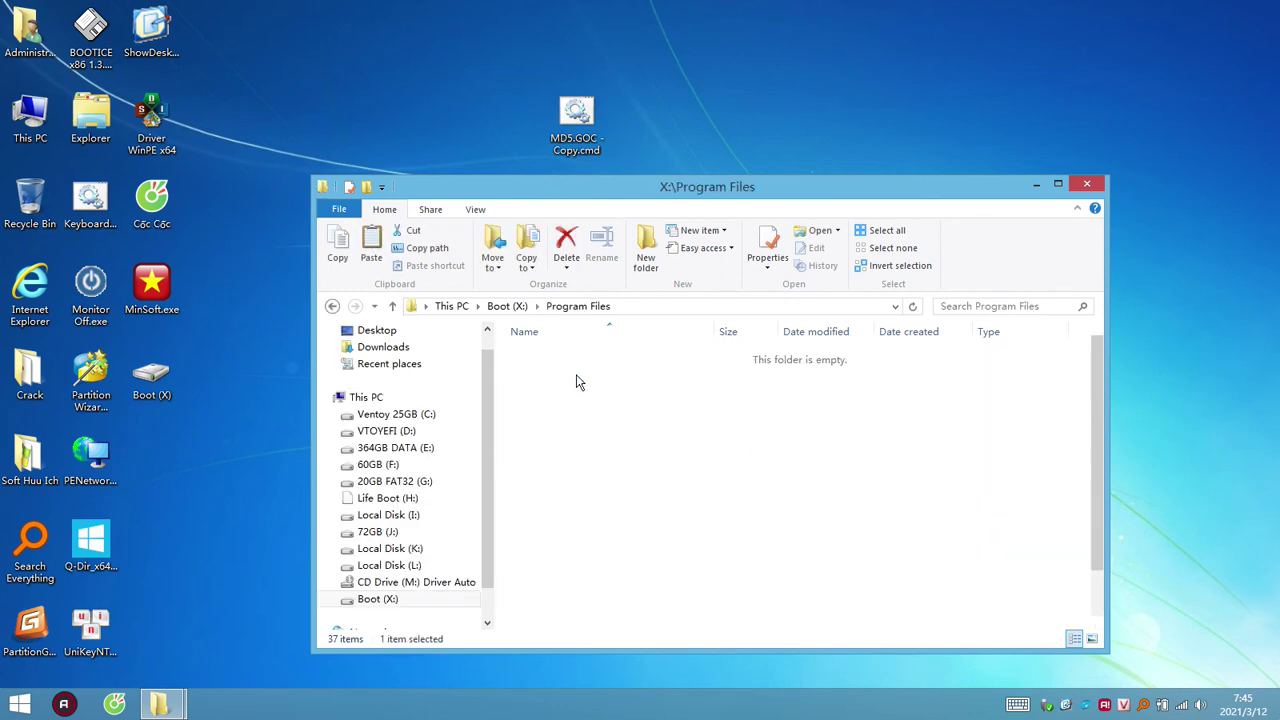
left_click(589, 461)
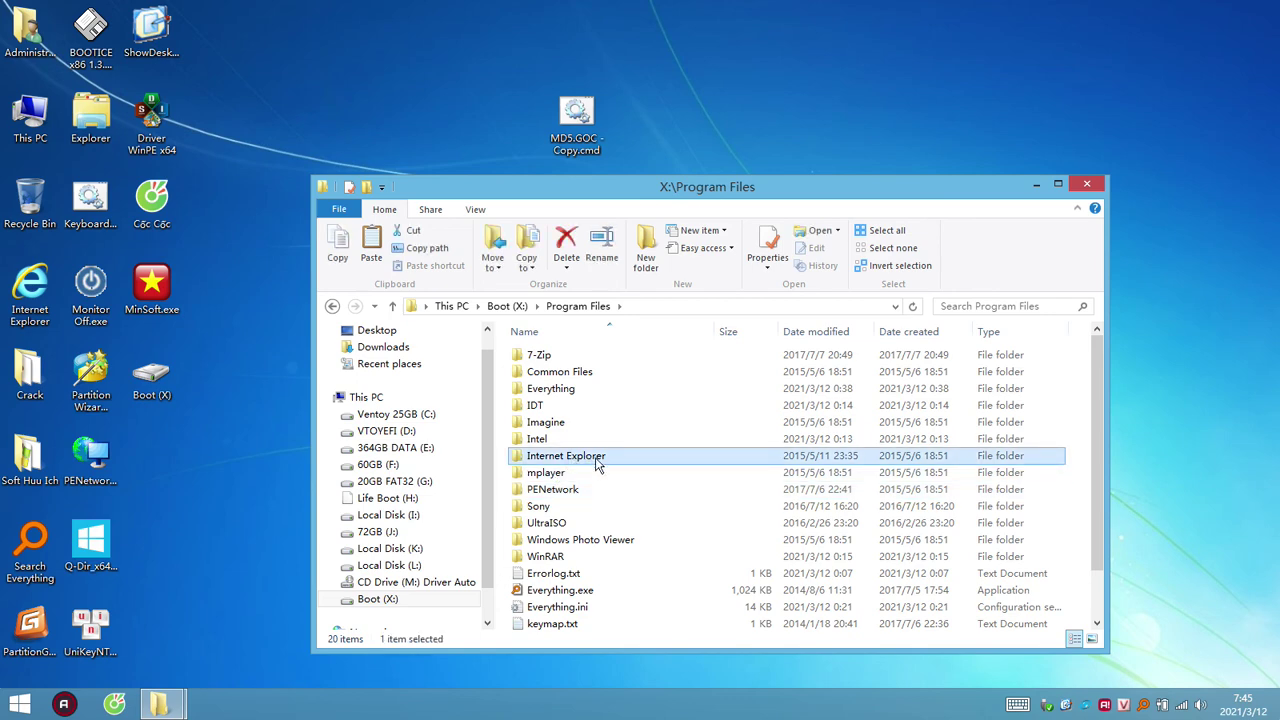
double_click(598, 463)
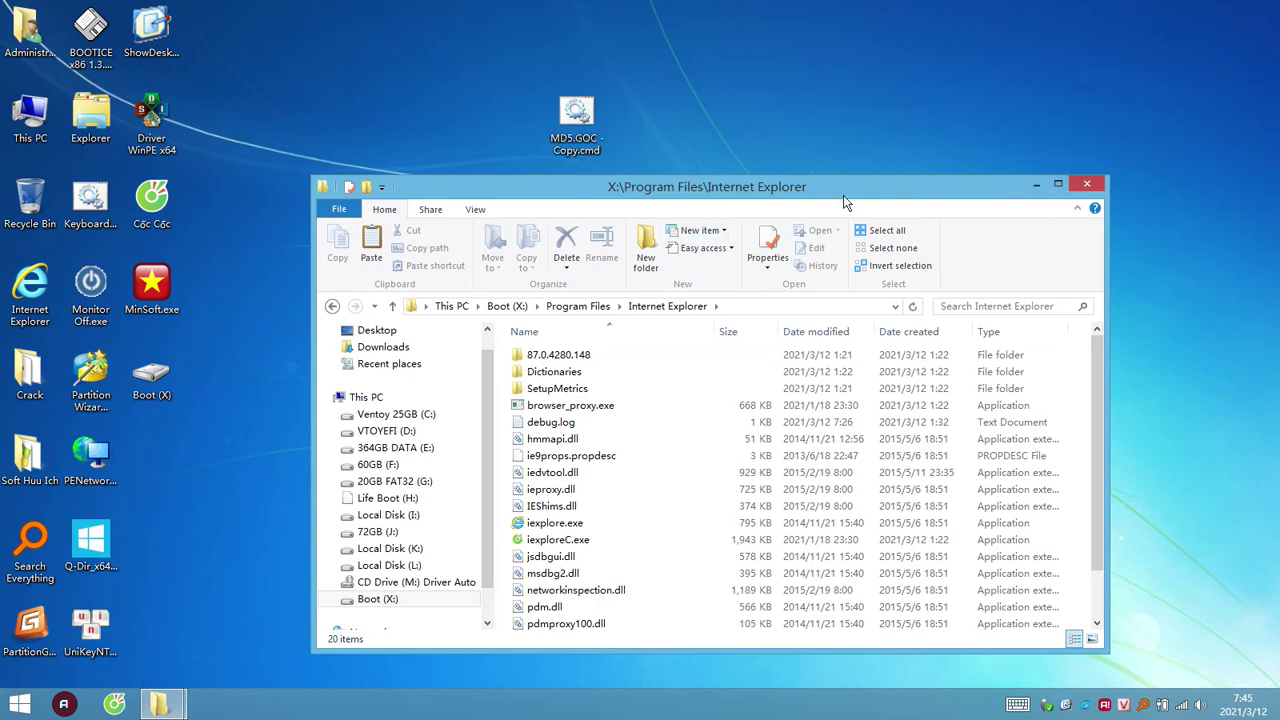
left_click_drag(1107, 173, 1272, 21)
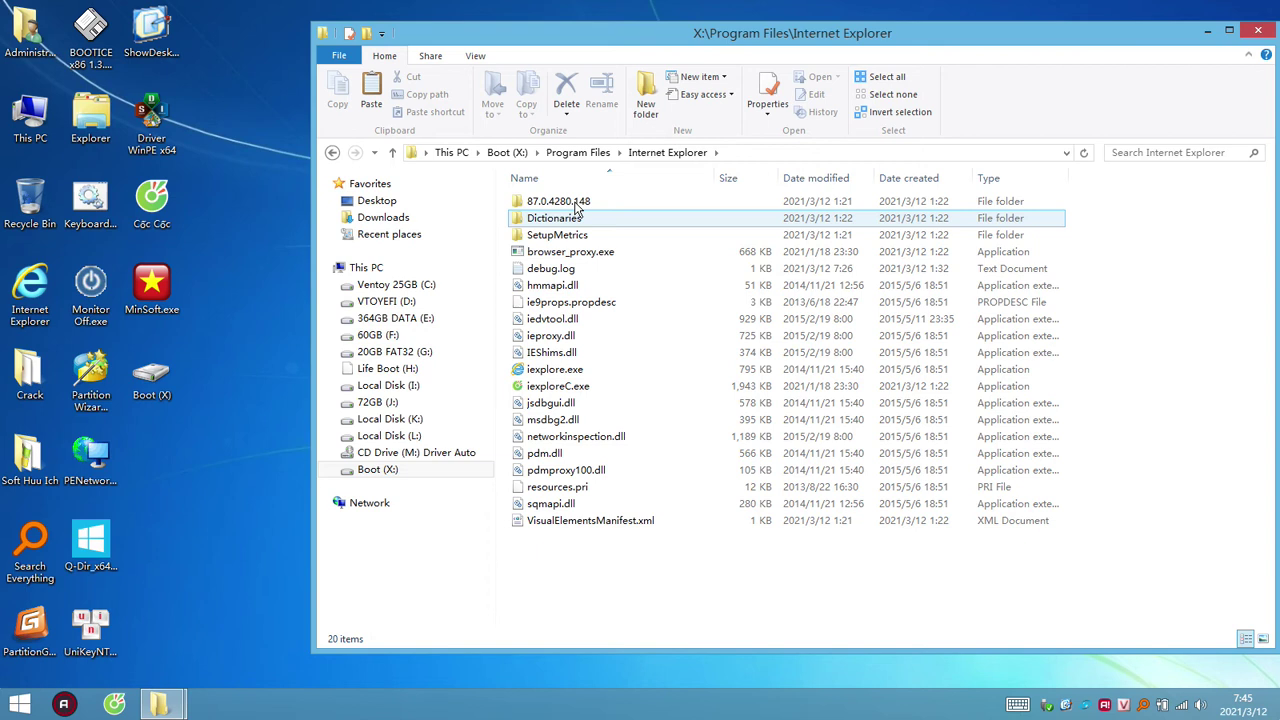
- Rename iexplore.exe in the Internet Explorer folder to iexploreGOC.exe
left_click(563, 370)
left_click(579, 387)
key("ctrl+c")
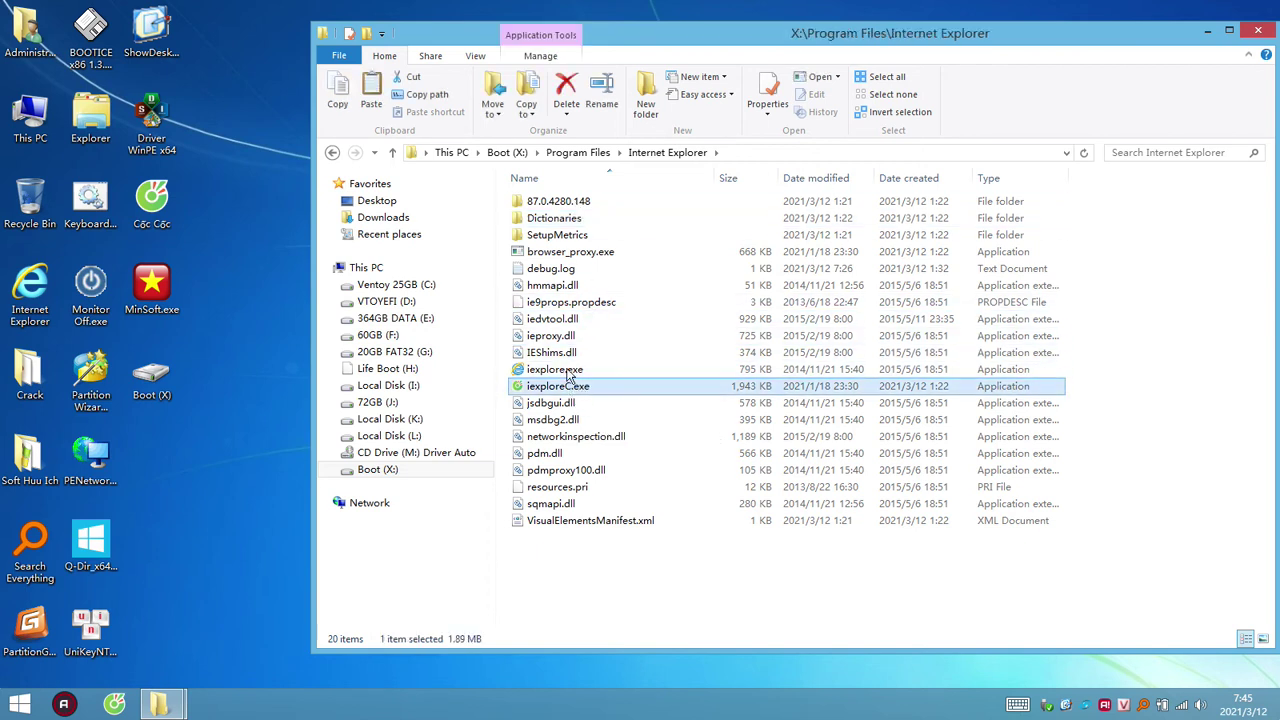
left_click(572, 370)
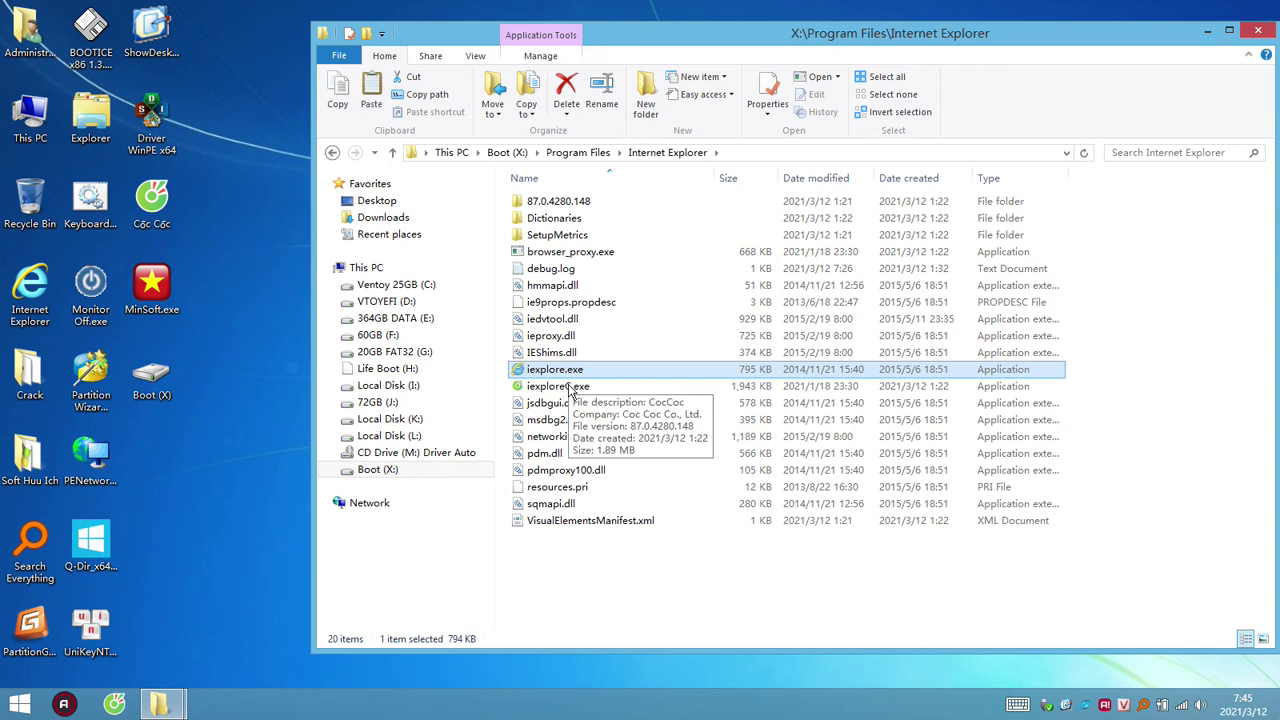
left_click(570, 372)
left_click(560, 370)
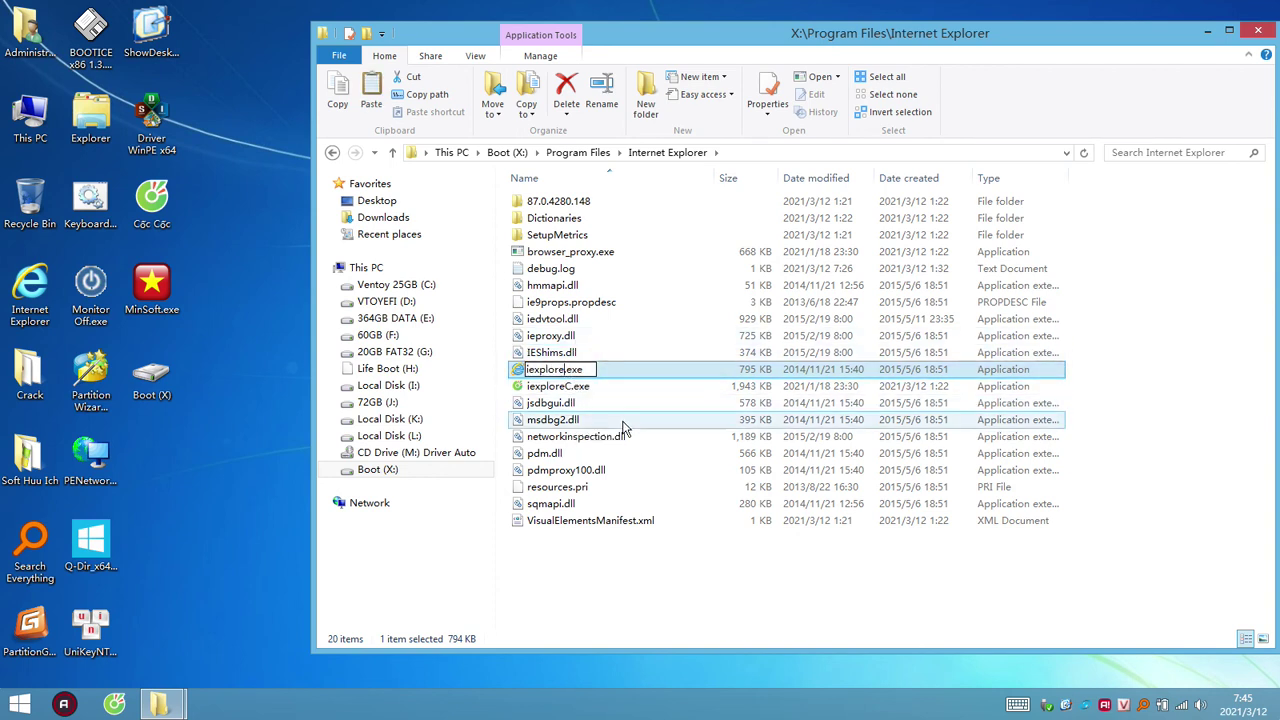
type("GOC")
key("Return")
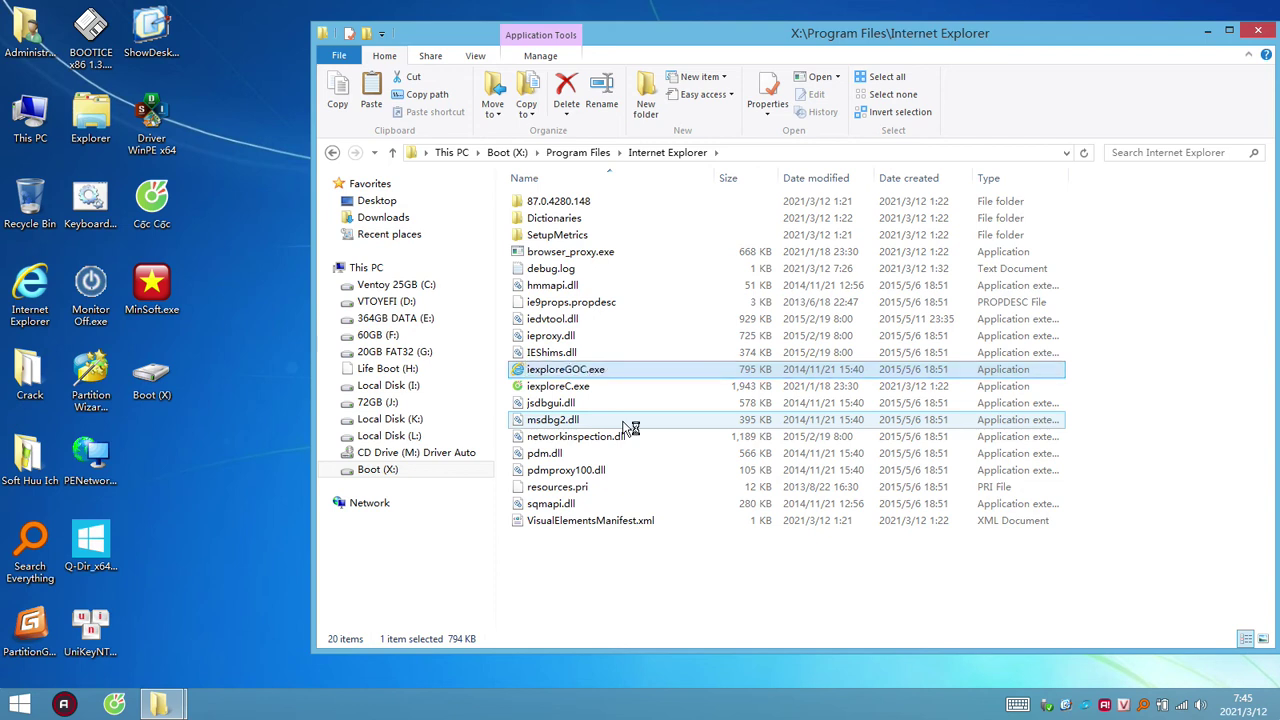
- Rename iexploreC.exe in the Internet Explorer folder to coccoc.exe
left_click(575, 405)
left_click(584, 392)
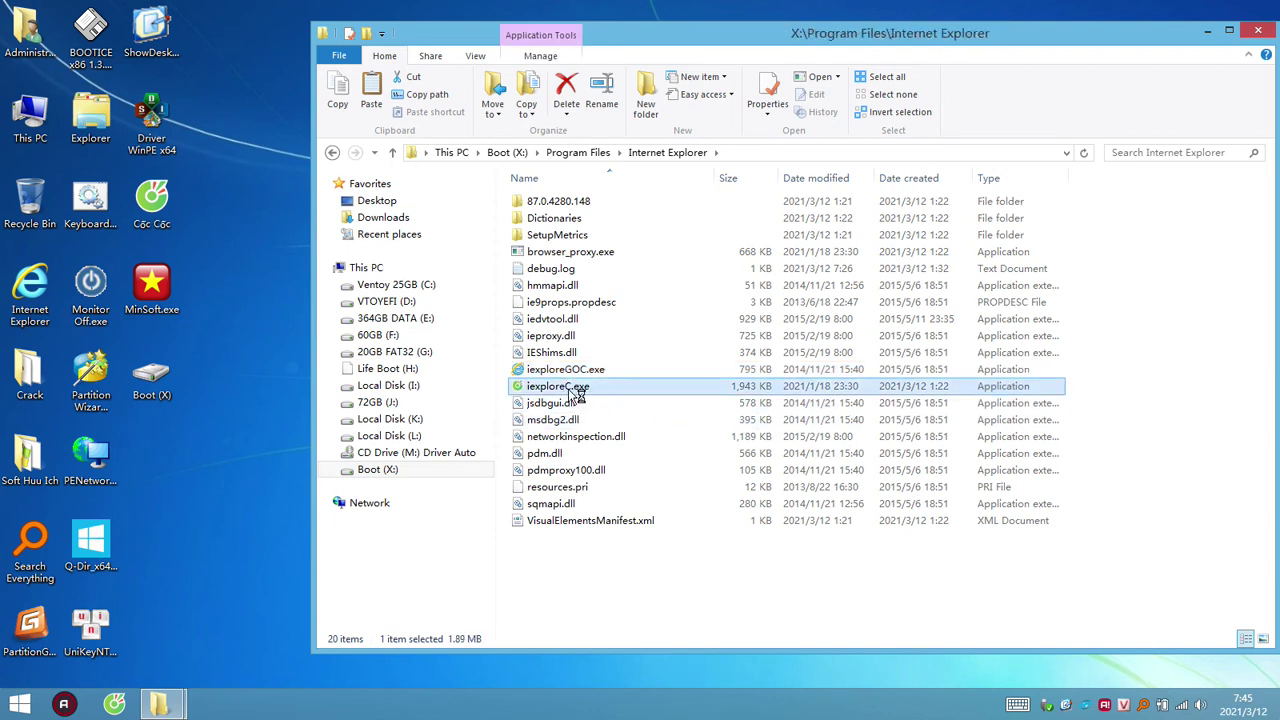
left_click(584, 390)
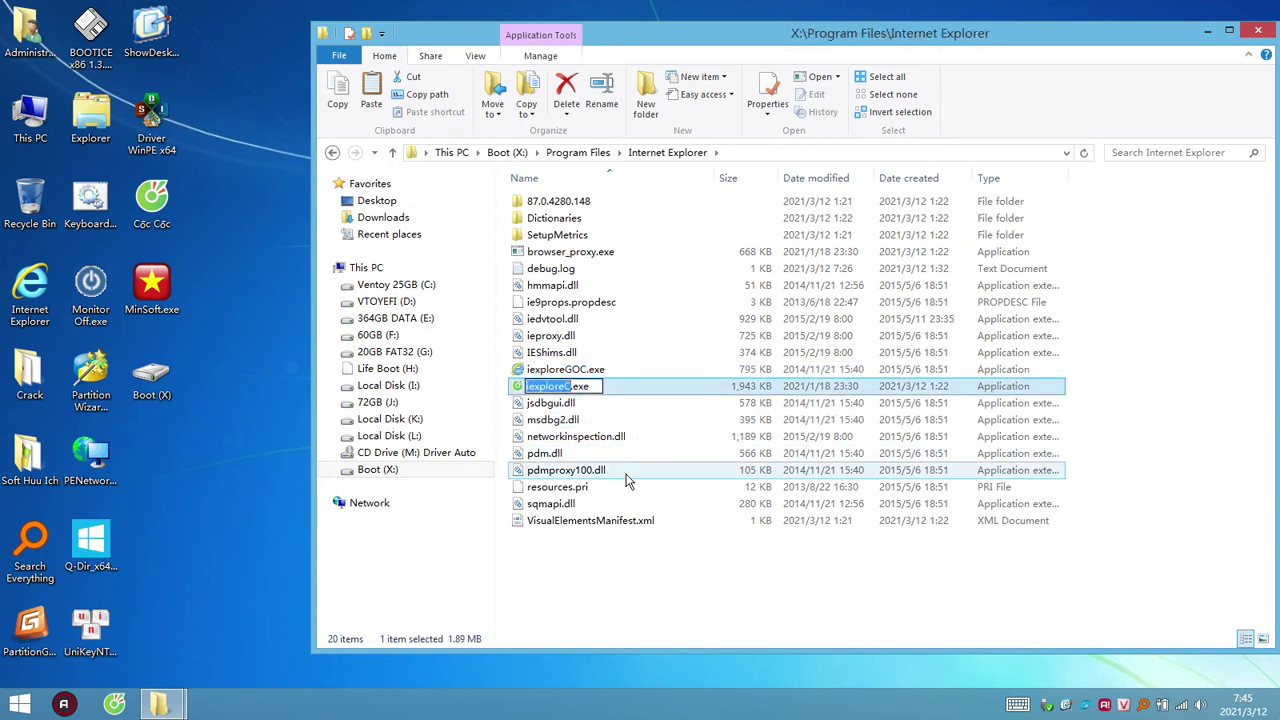
key("Escape")
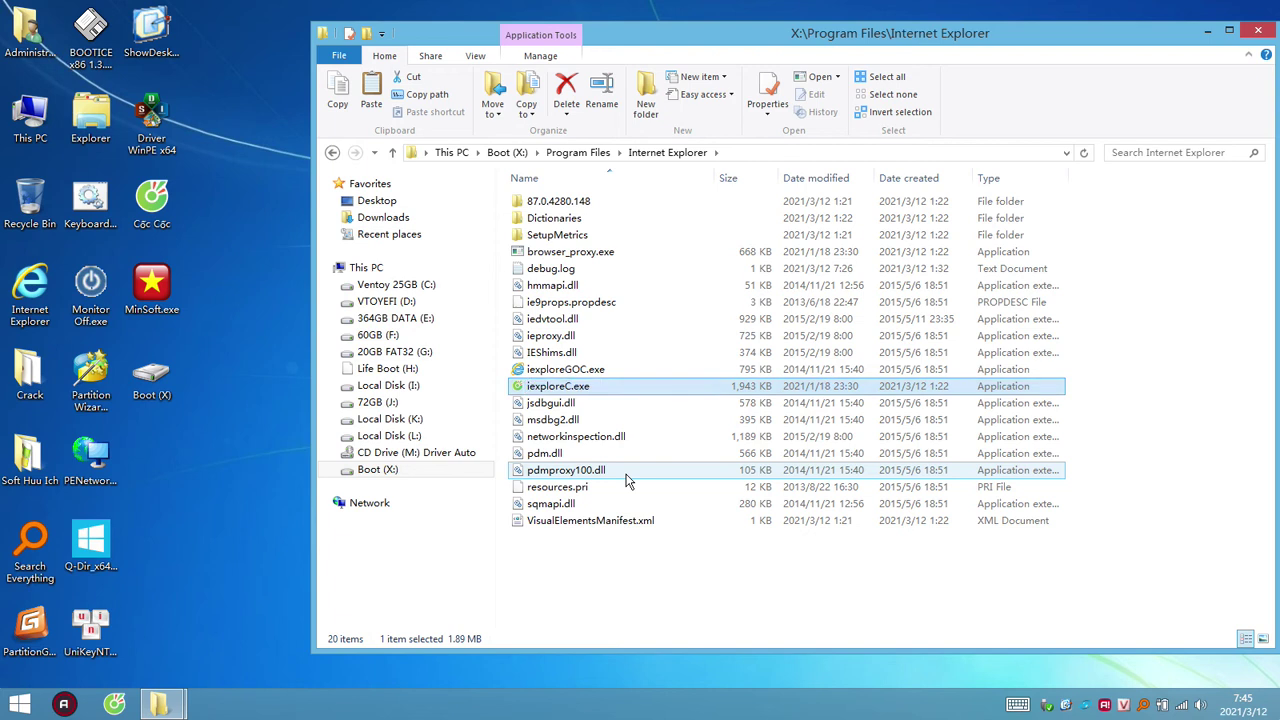
left_click(568, 390)
key("Escape")
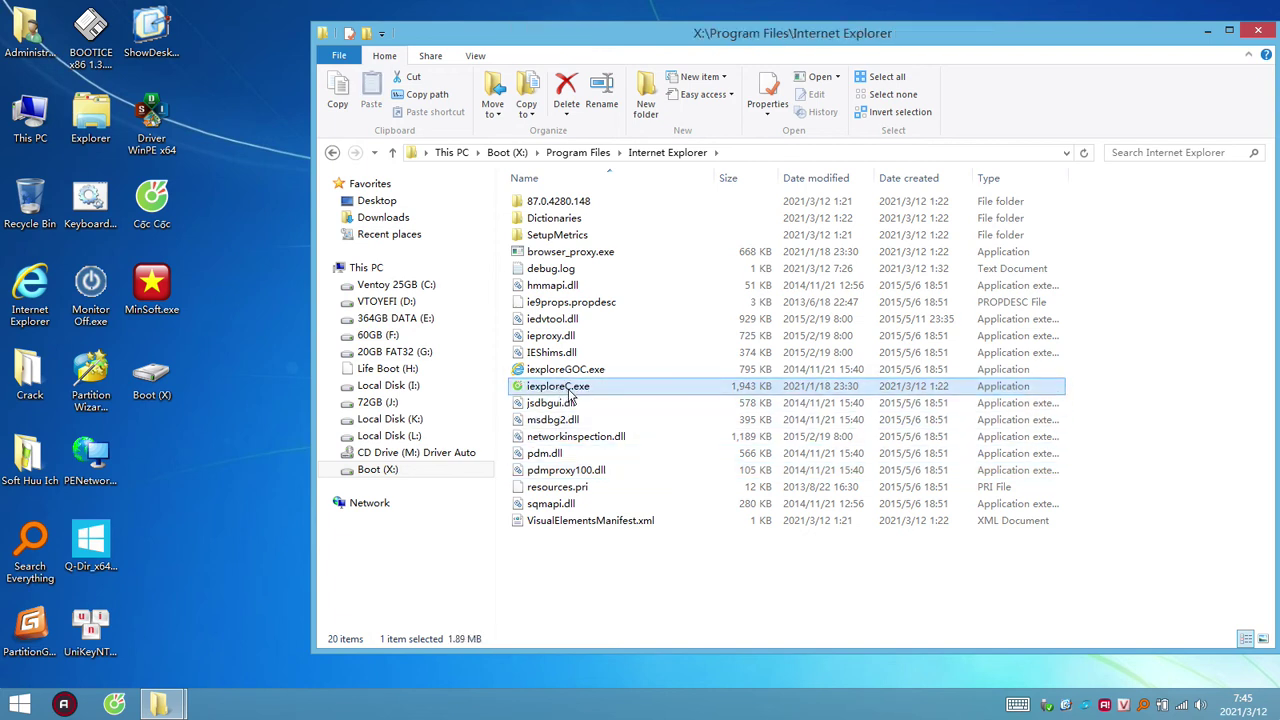
key("F2")
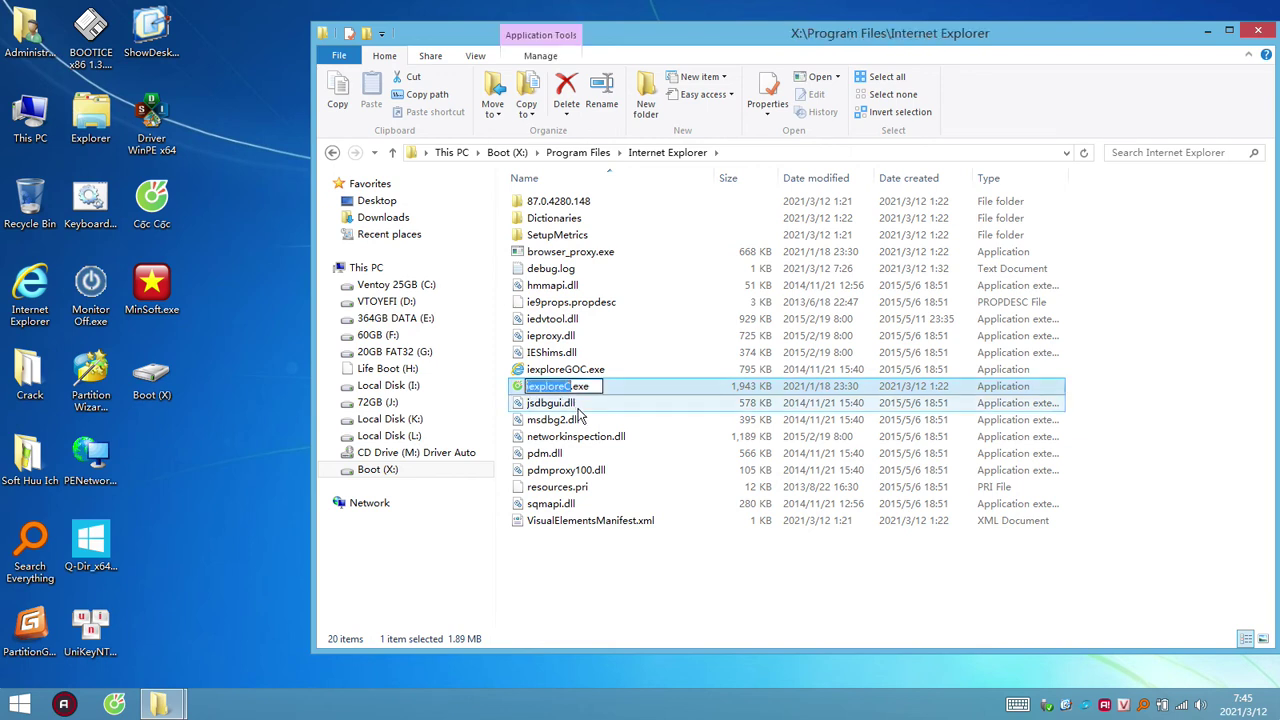
type("C")
key("BackSpace")
type("cocco")
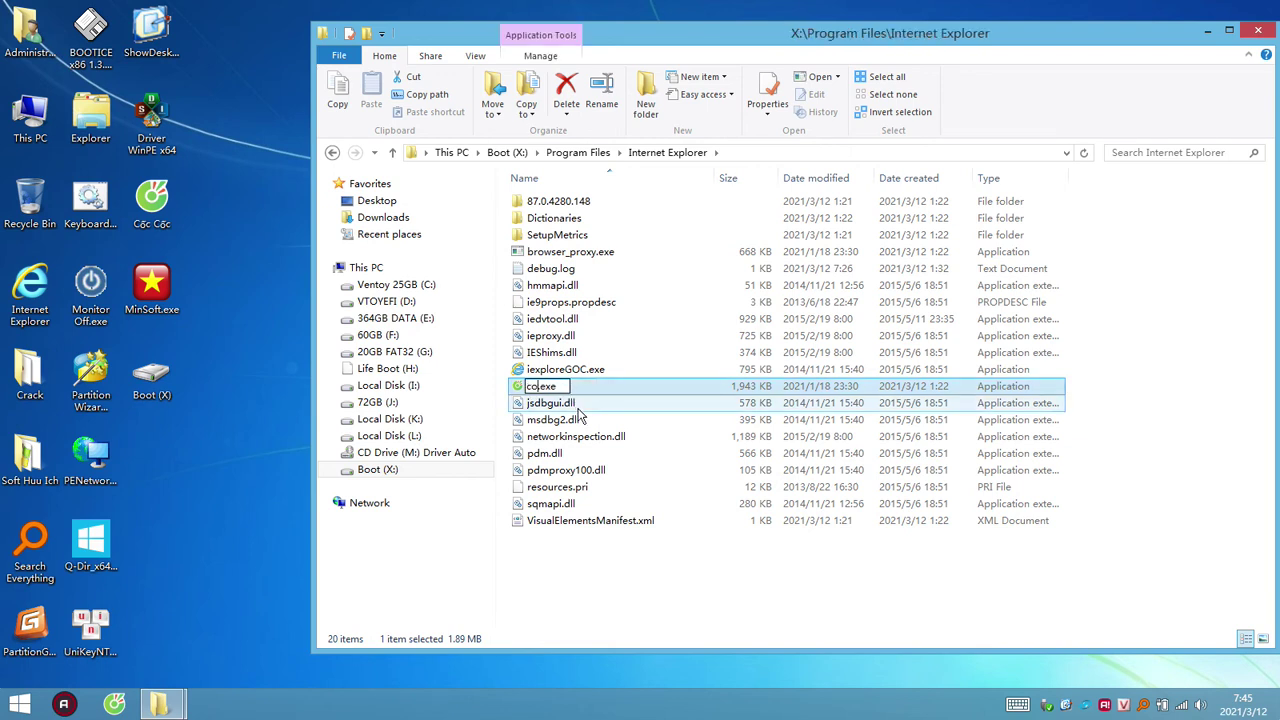
type("c")
key("Return")
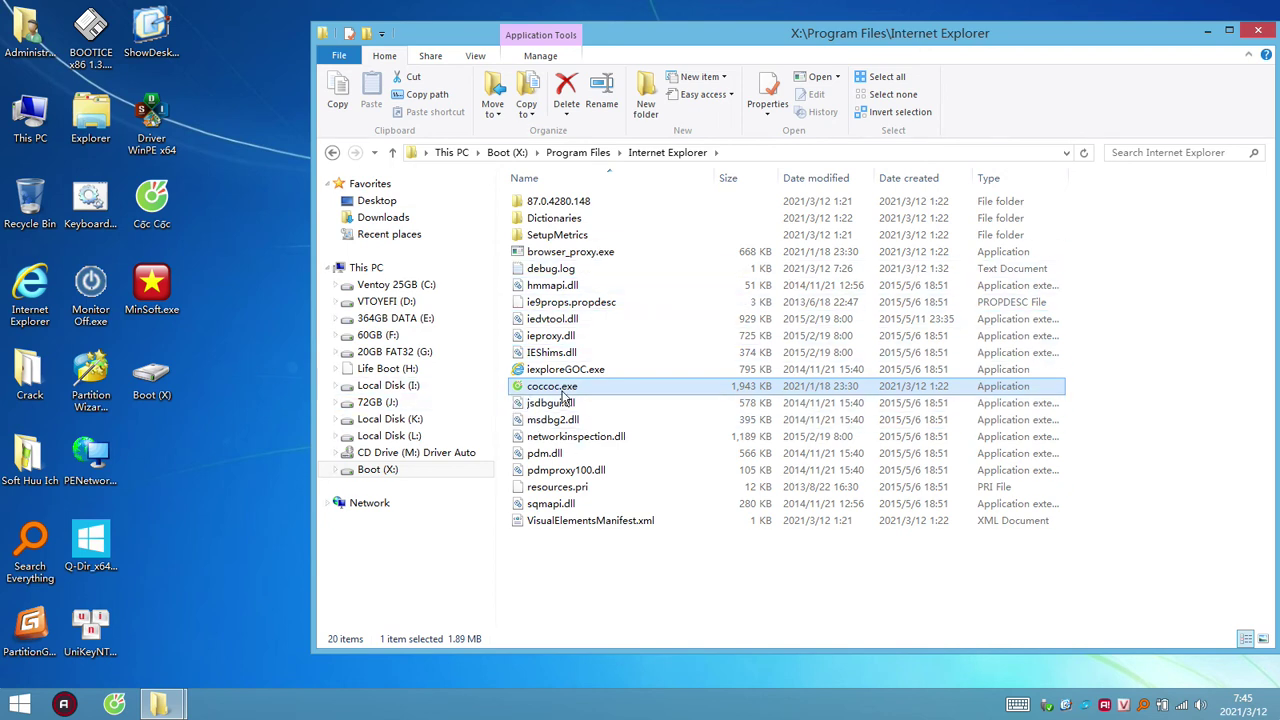
- Check the Internet Explorer folder window's recent locations and bring the X:\Program Files window to the front
left_click(160, 704)
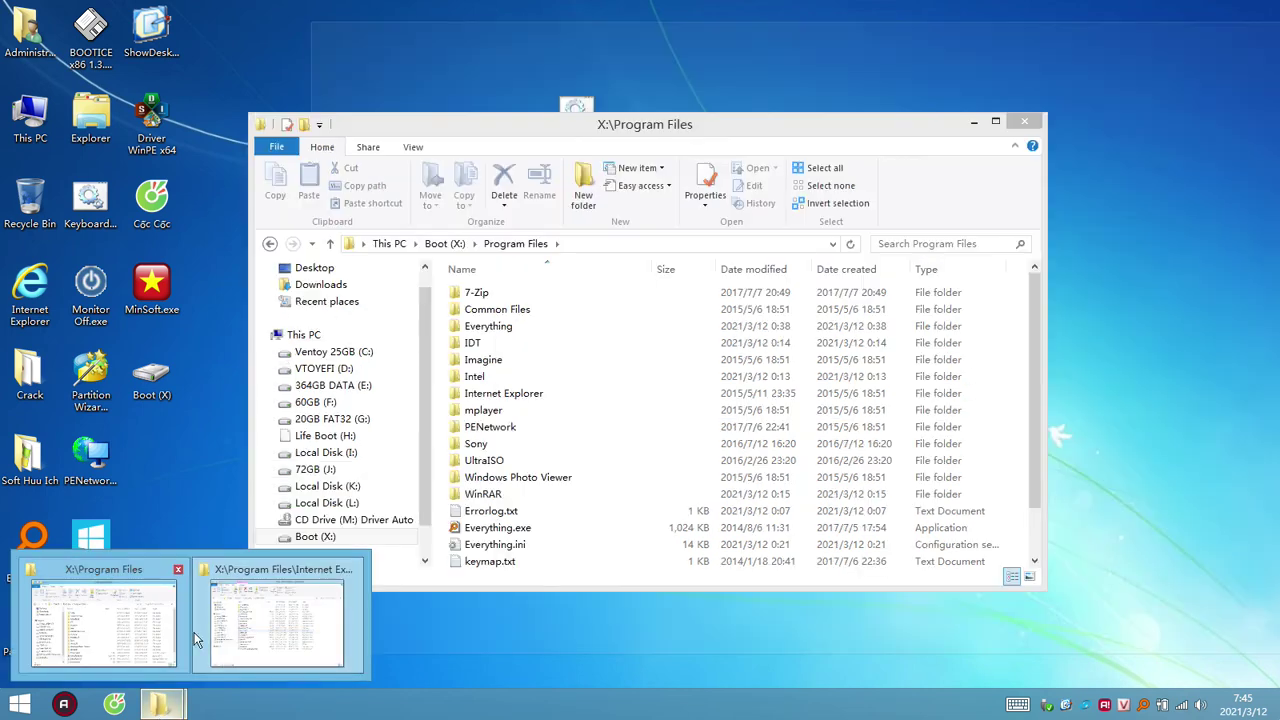
left_click(242, 632)
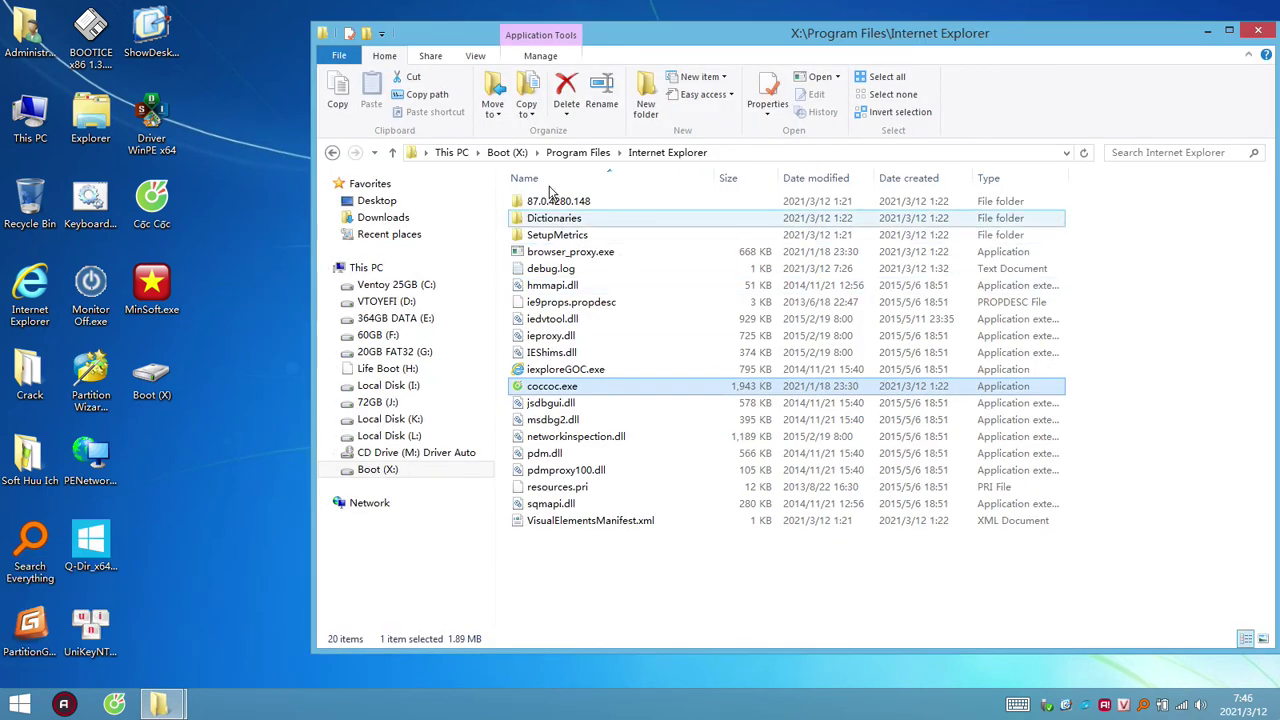
left_click(376, 154)
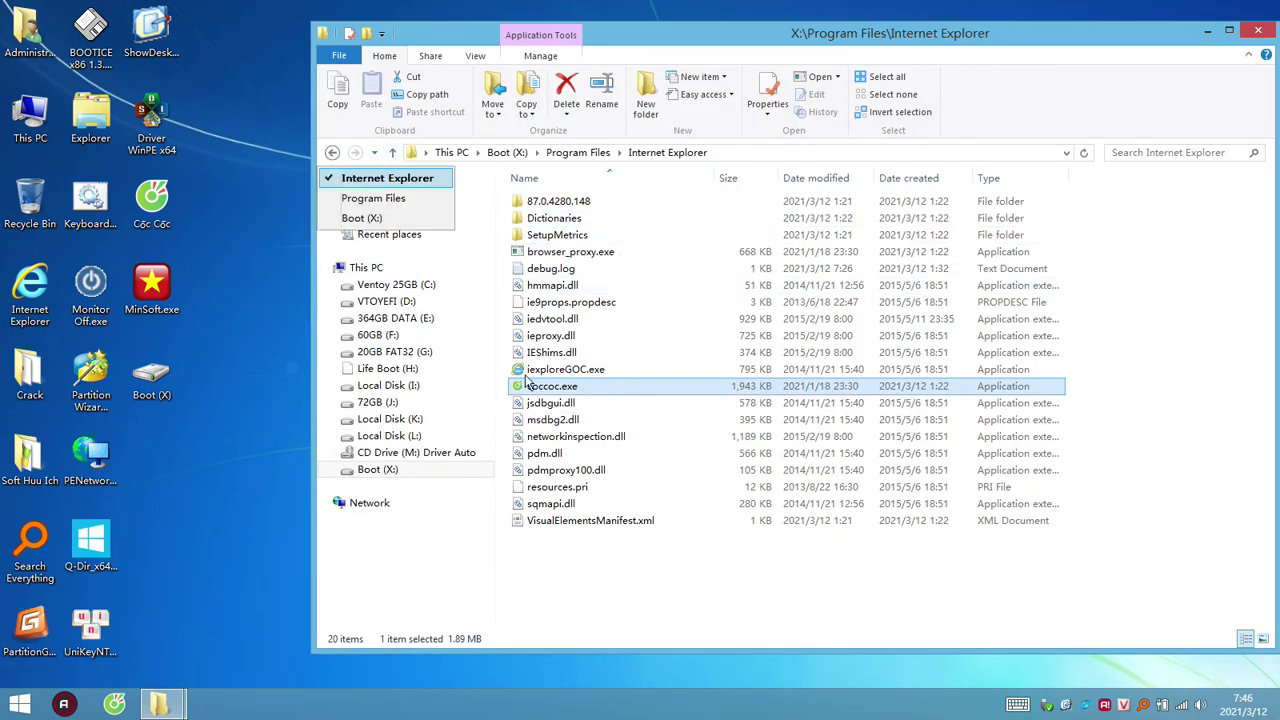
left_click(583, 491)
left_click(160, 704)
left_click(90, 615)
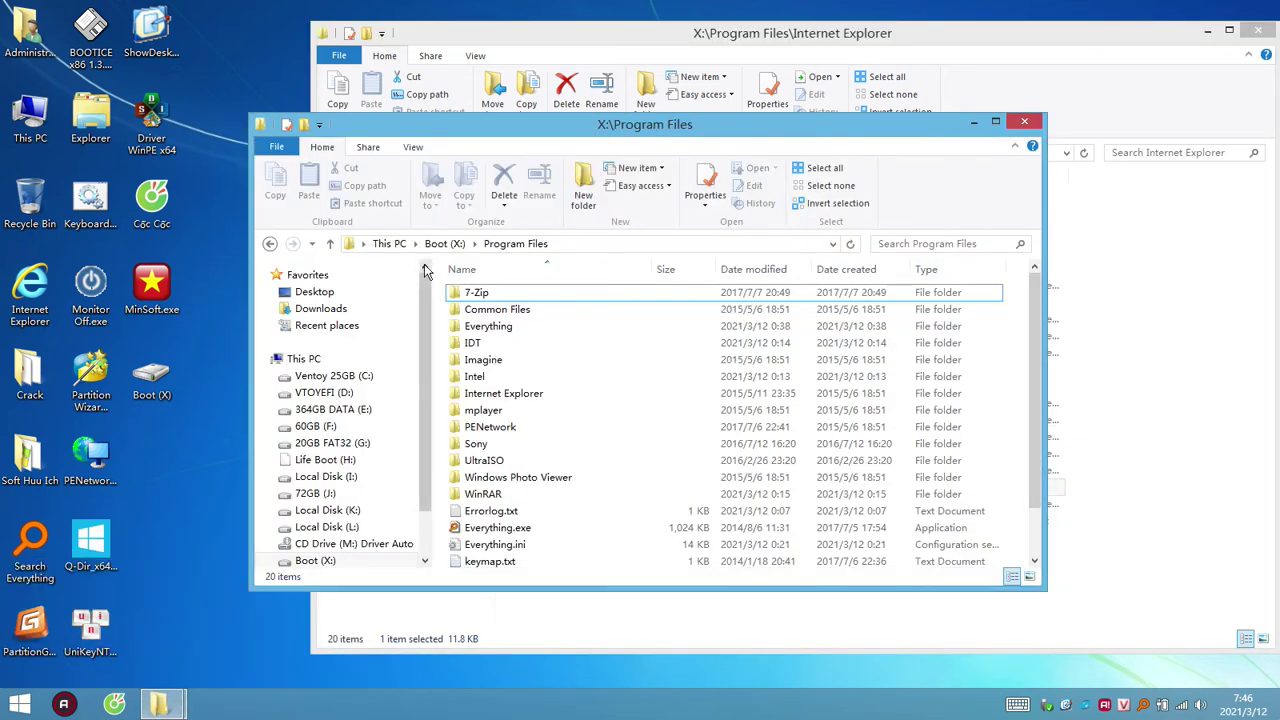
left_click(312, 243)
left_click(547, 393)
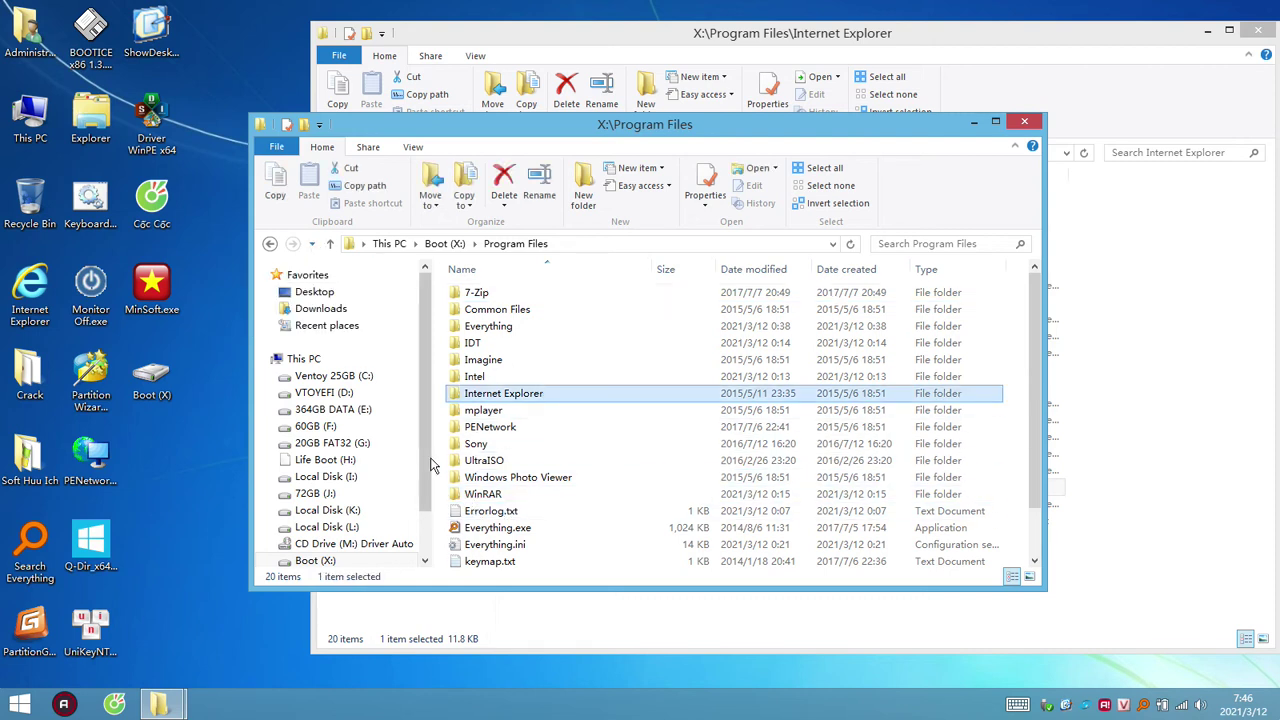
scroll(432, 465, "down", 1)
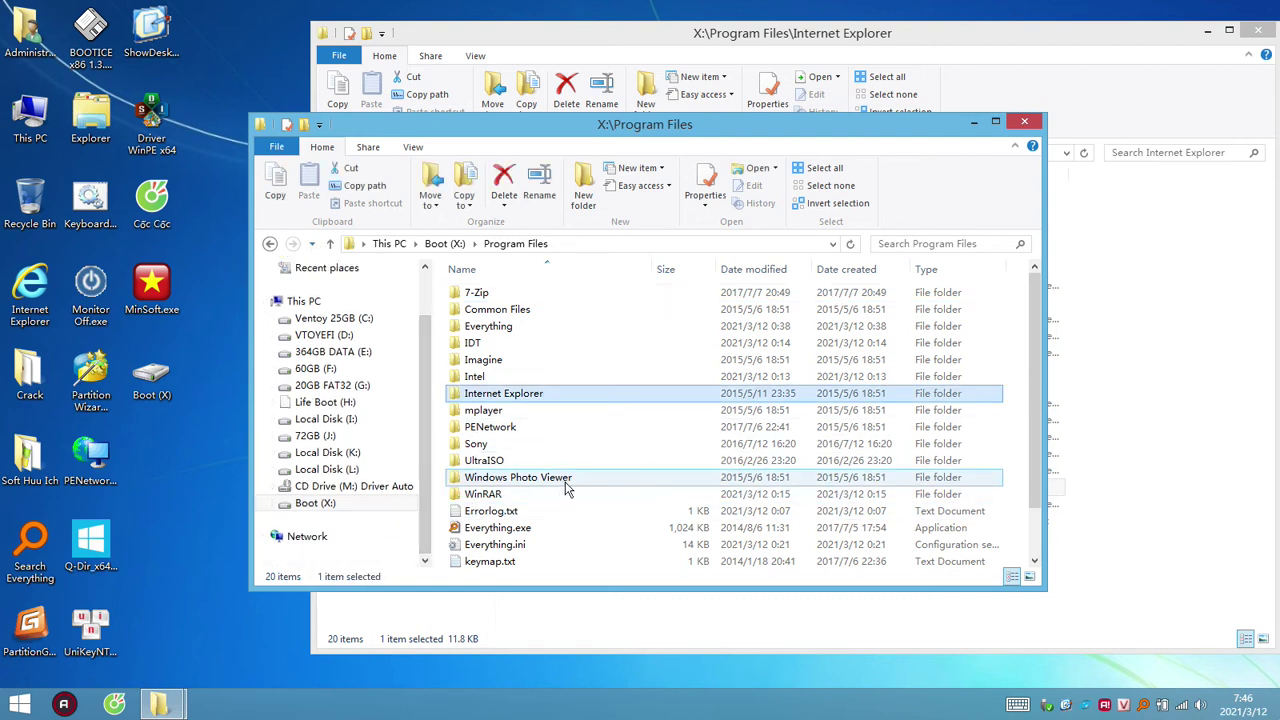
- Copy the folder path from the Target in the Cốc Cốc desktop shortcut's properties and close the properties
right_click(158, 211)
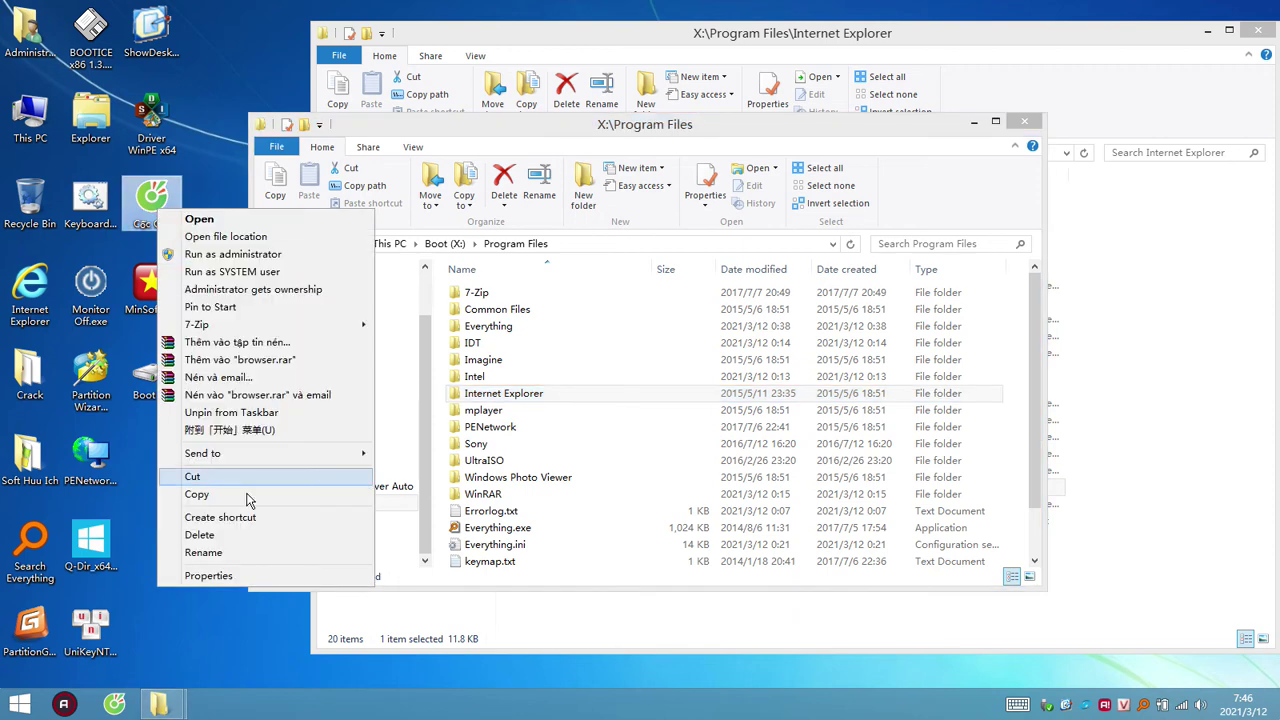
left_click(243, 576)
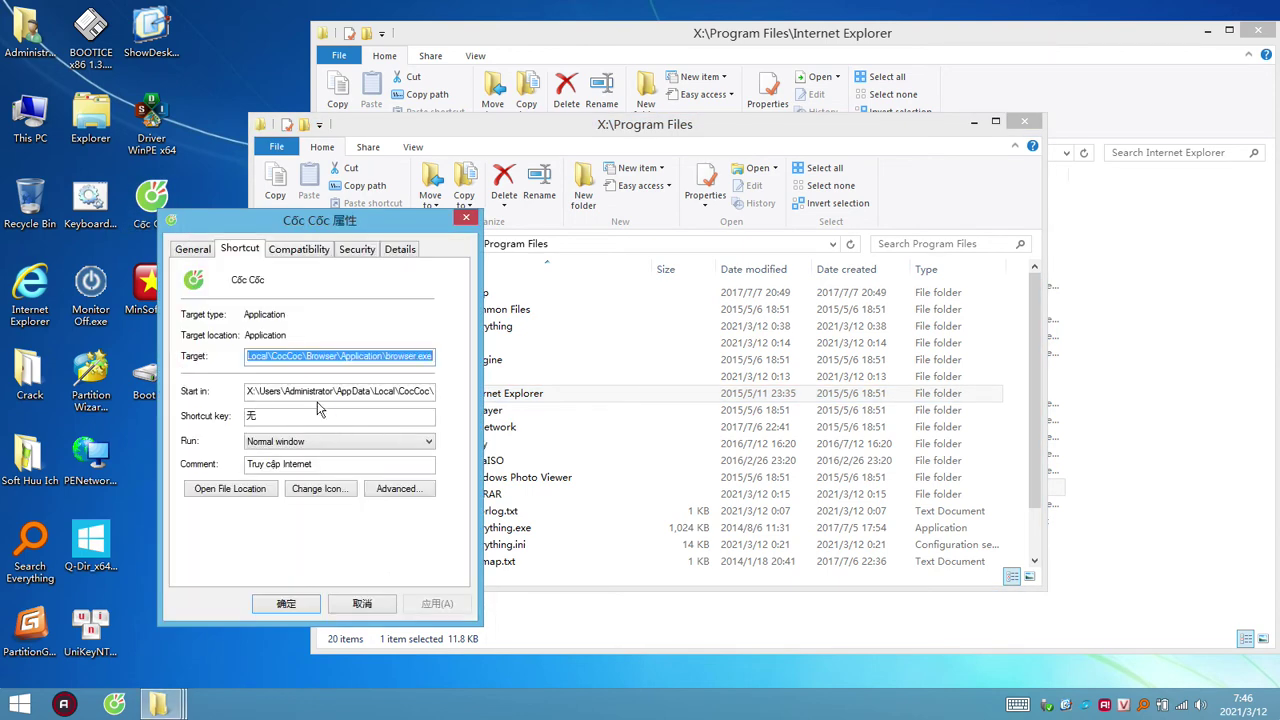
left_click(407, 391)
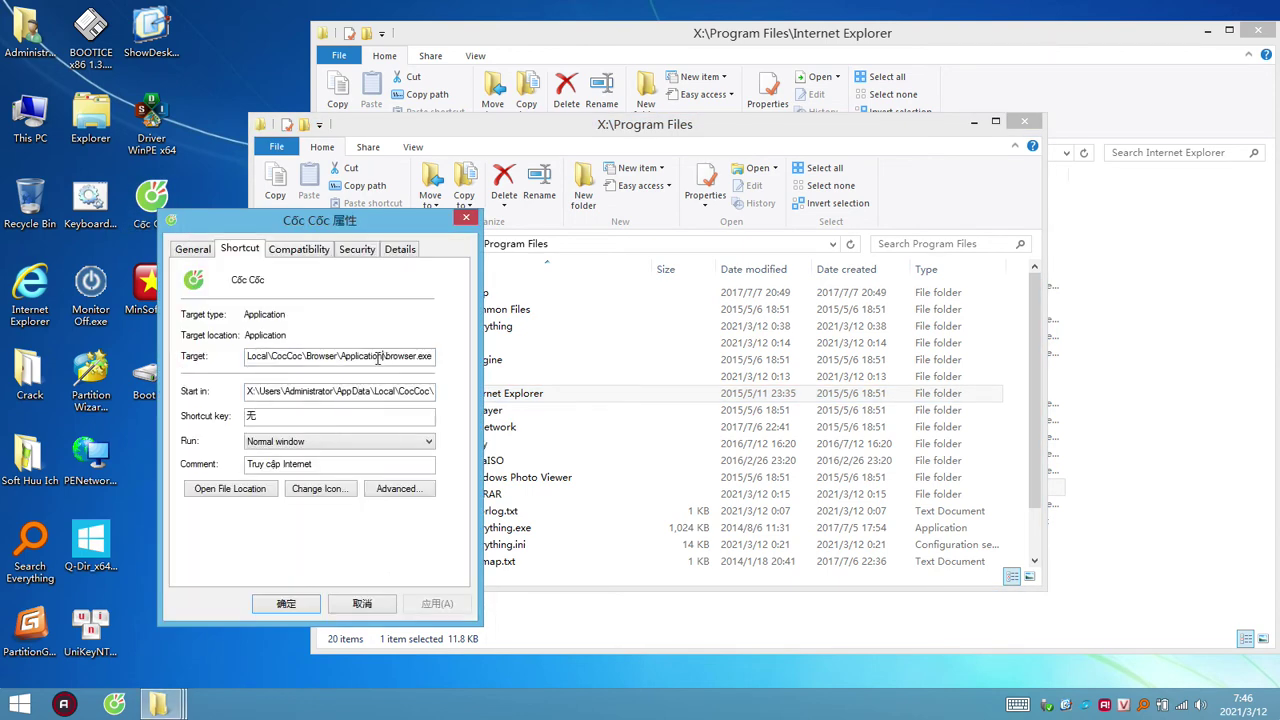
left_click_drag(378, 356, 181, 338)
left_click(467, 218)
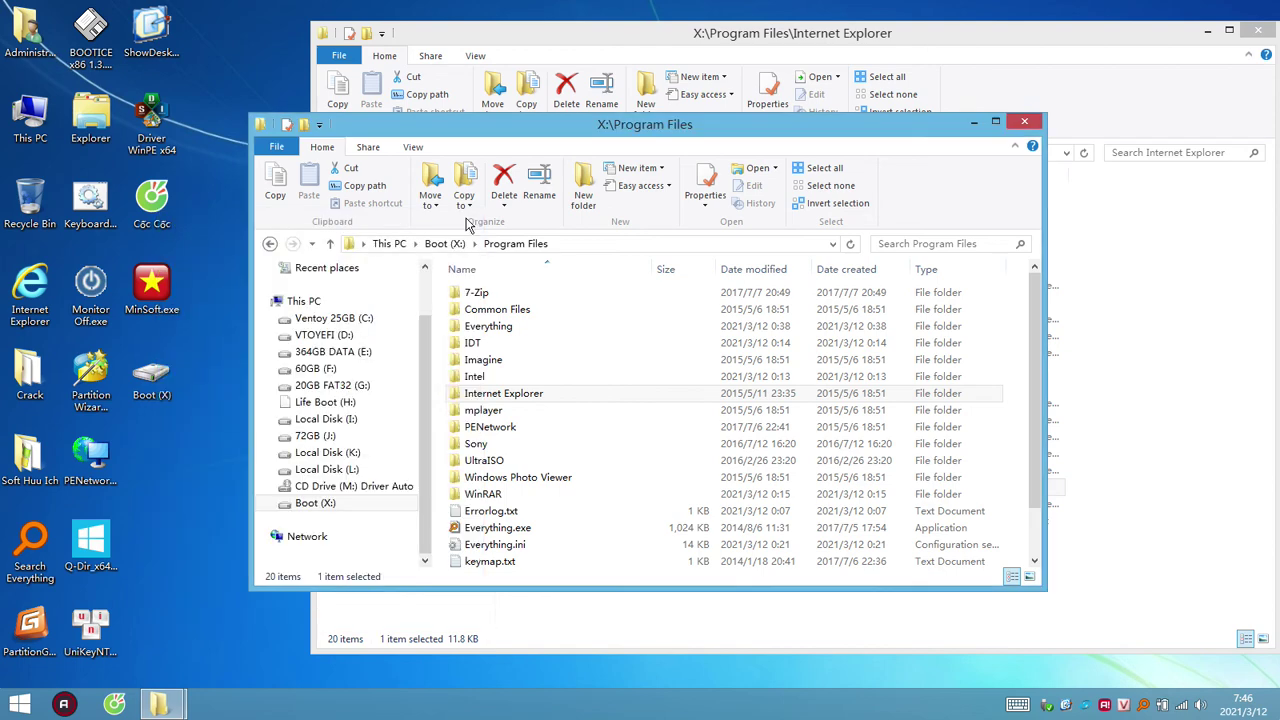
- Take the Program Files window to the copied path X:\Users\Administrator\AppData\Local\CocCoc\Browser\Application
left_click(593, 245)
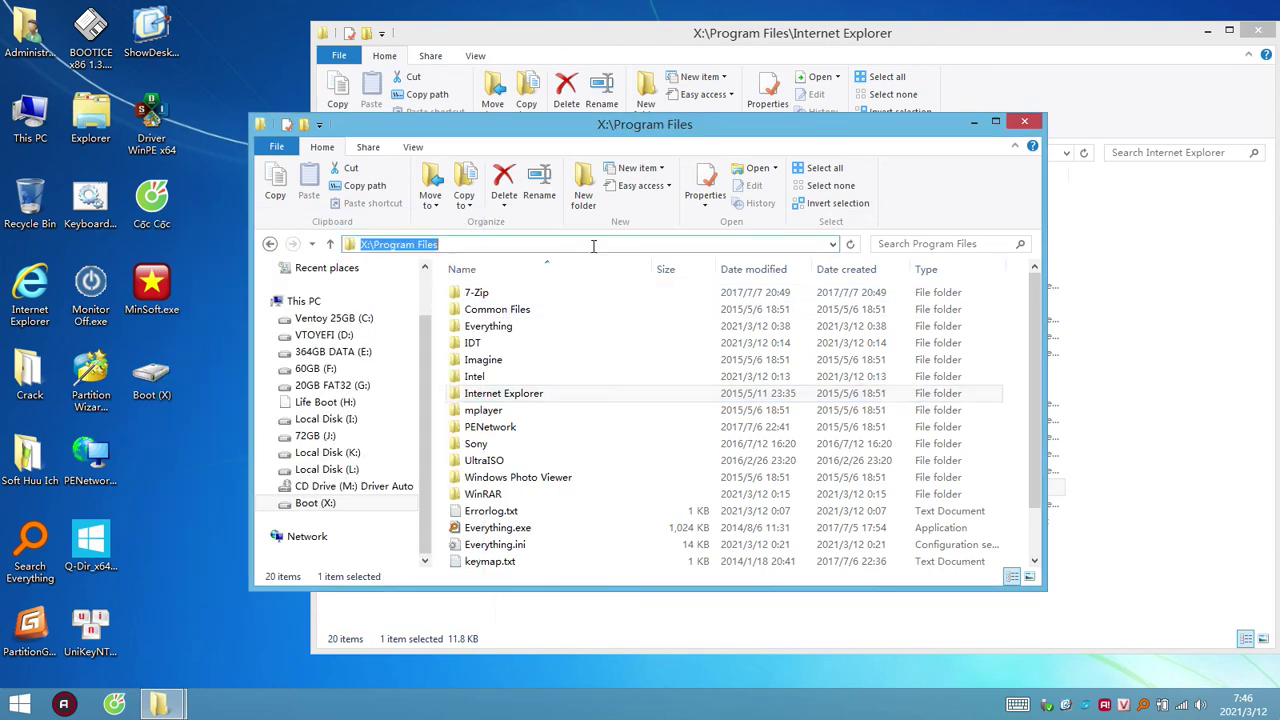
key("ctrl+v")
key("Return")
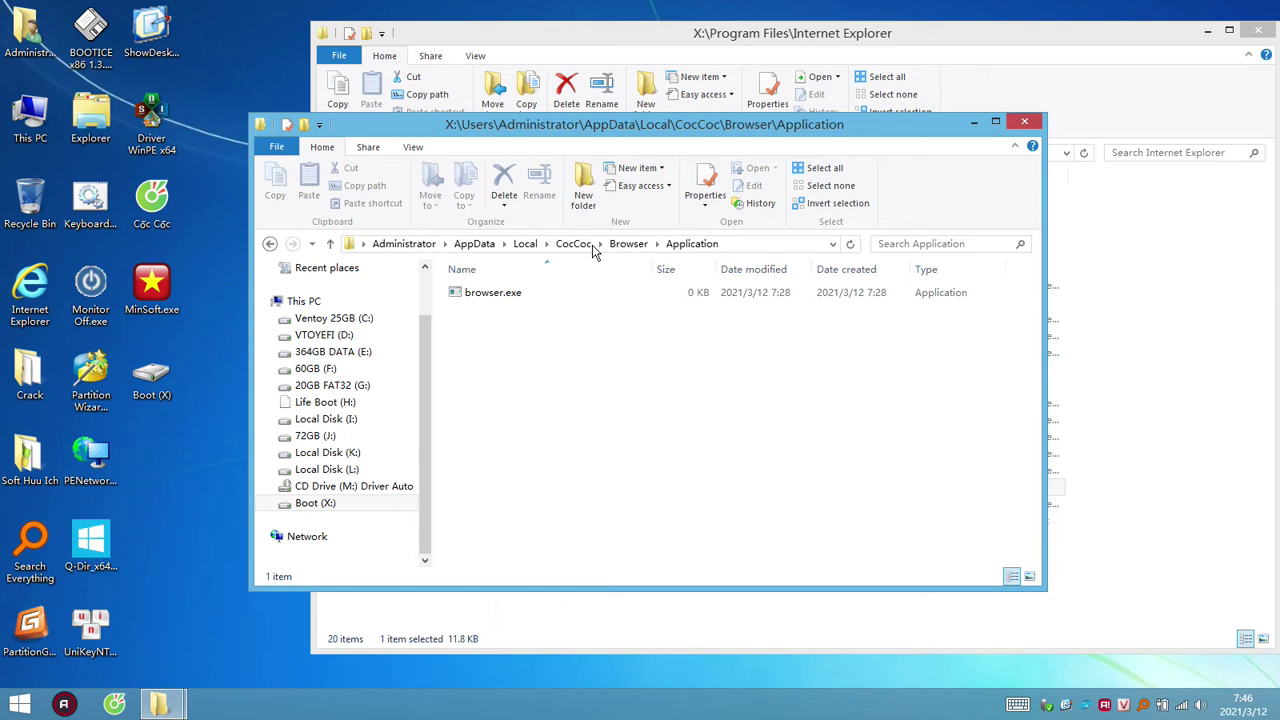
- Copy the name browser.exe from the CocCoc Application folder and rename coccoc.exe in the Internet Explorer folder to browser.exe
left_click(495, 294)
left_click(528, 294)
key("ctrl+c")
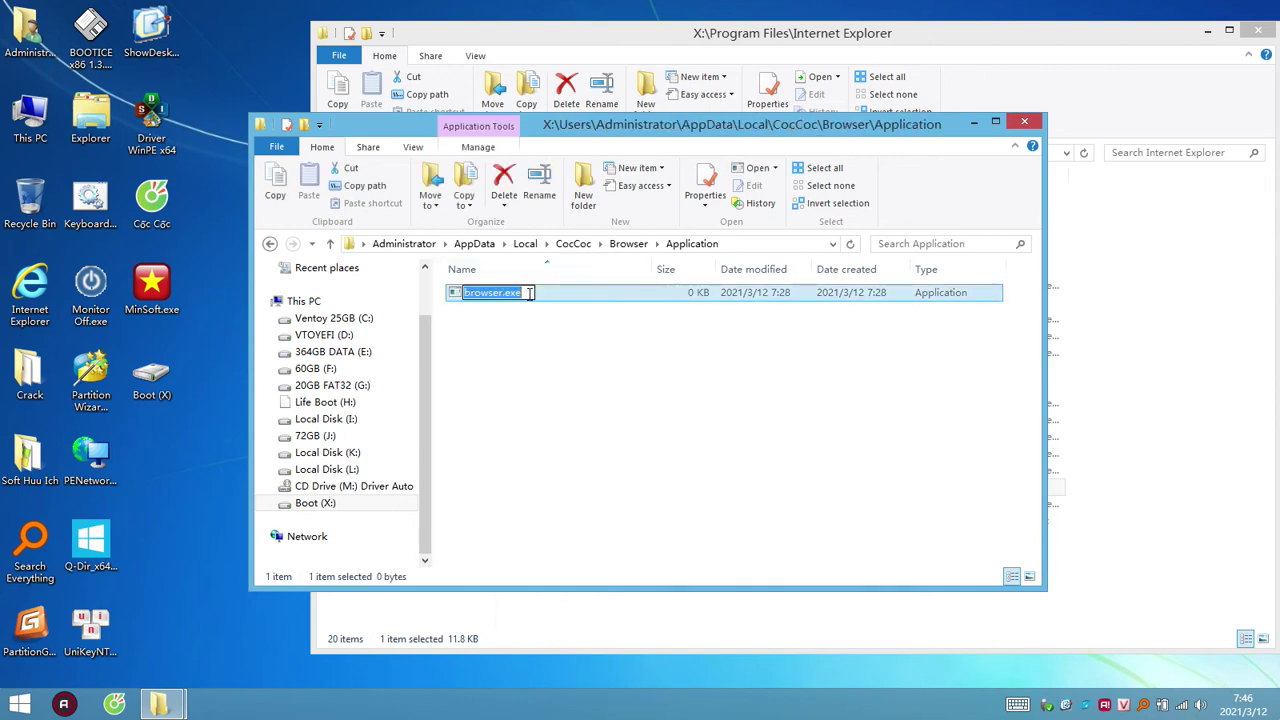
left_click(1176, 430)
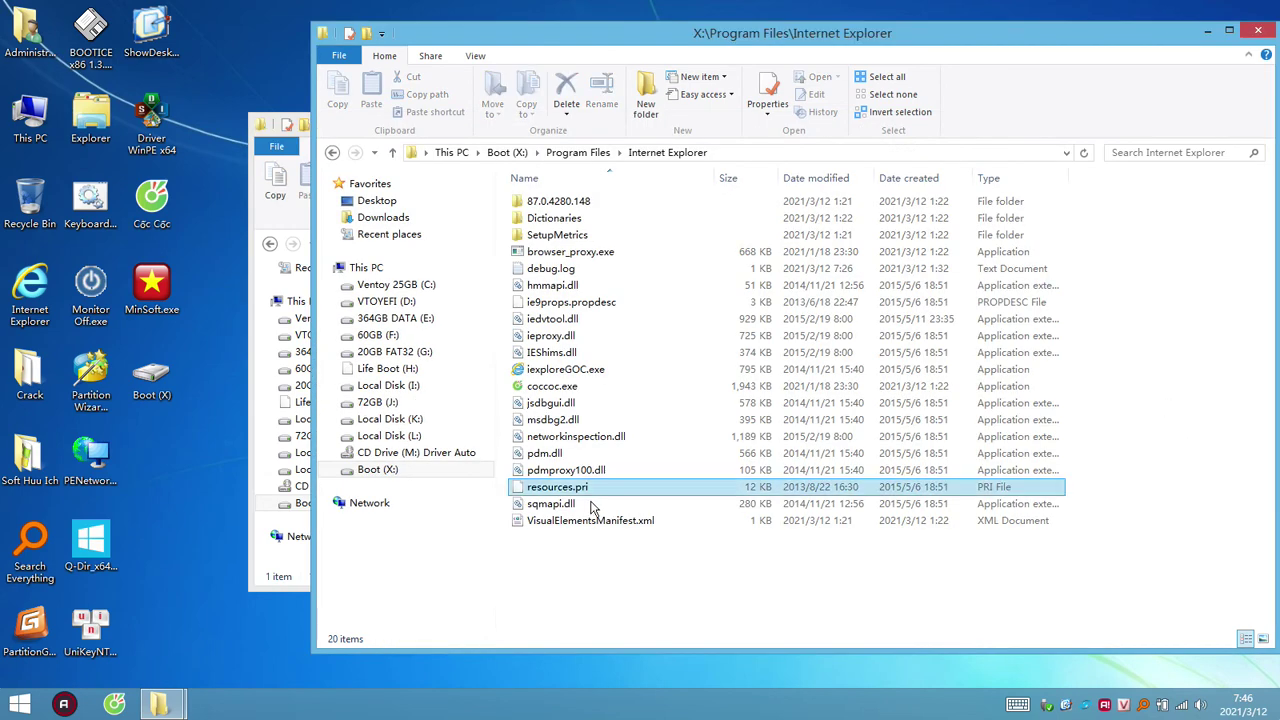
left_click(556, 389)
left_click(570, 387)
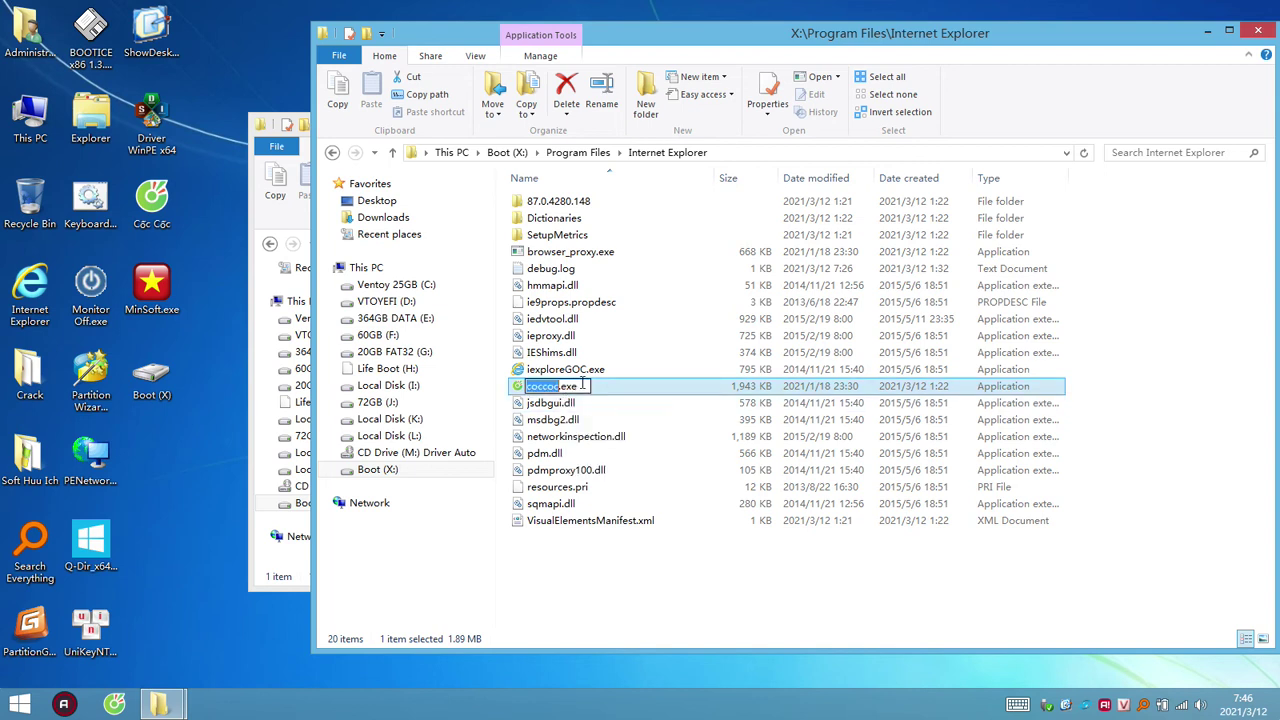
key("ctrl+v")
key("Return")
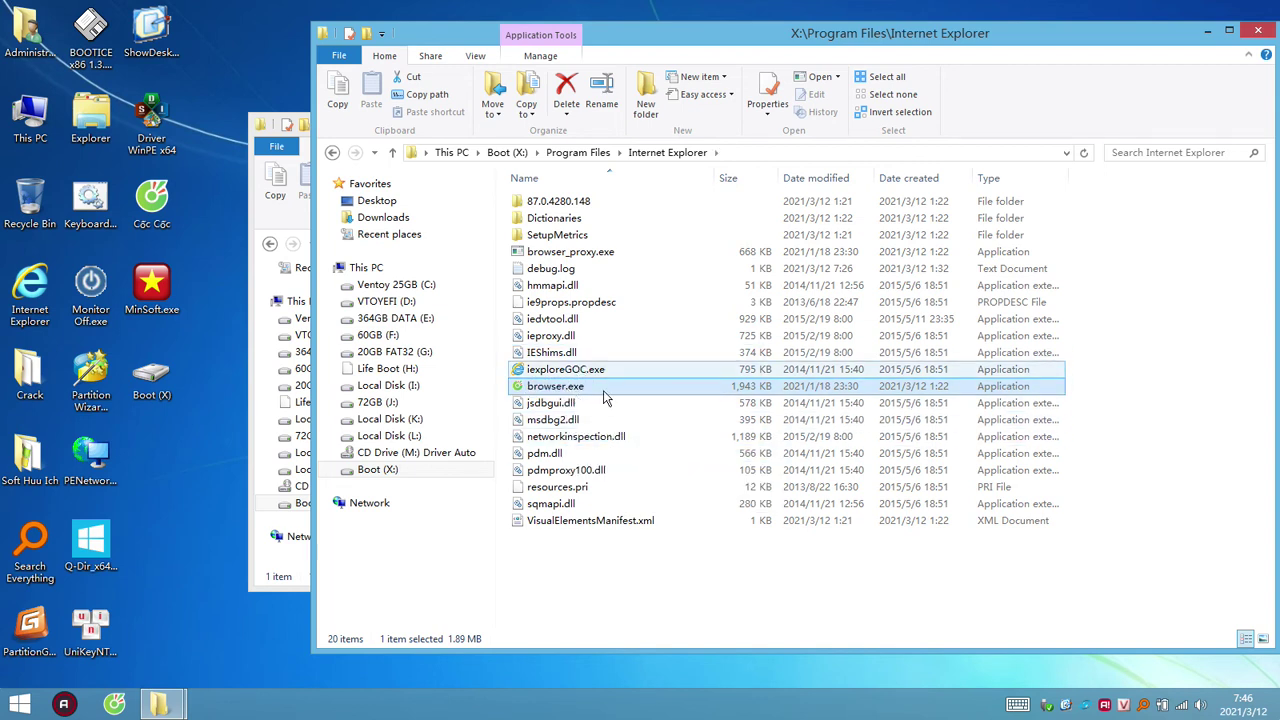
- Rename browser.exe in the Internet Explorer folder to iexplore.exe and close both folder windows
left_click(565, 371)
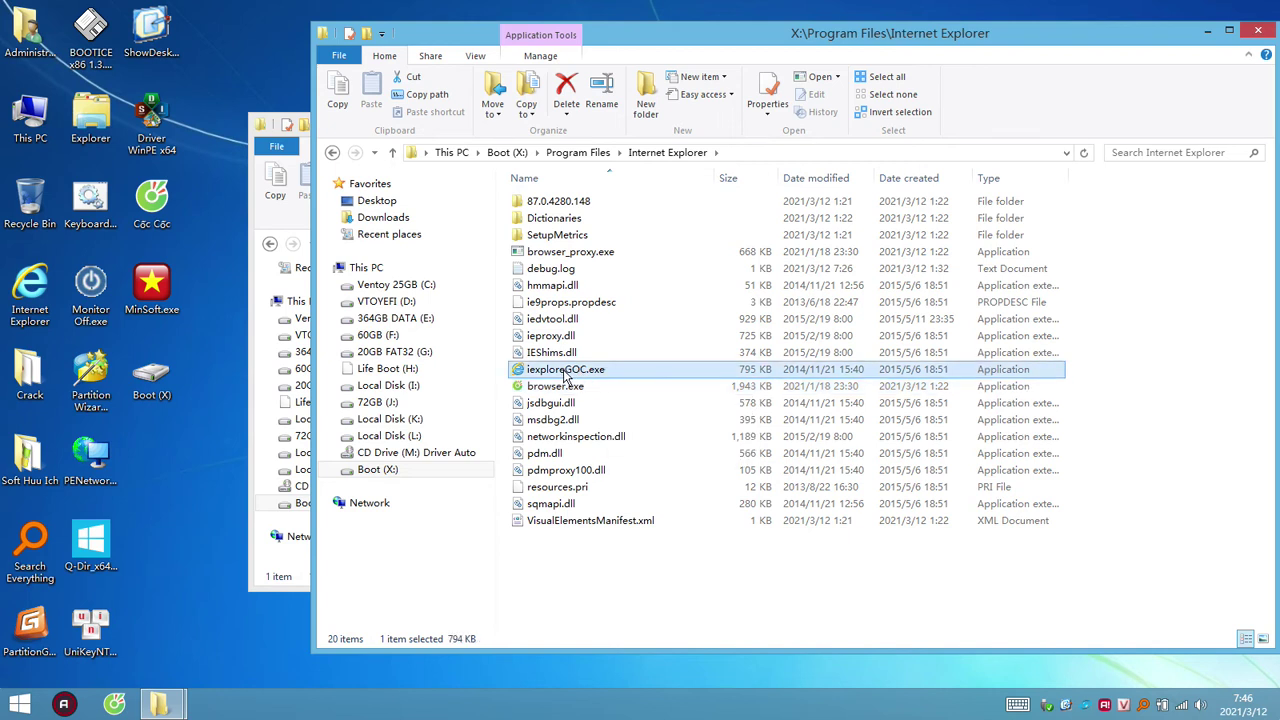
left_click(571, 370)
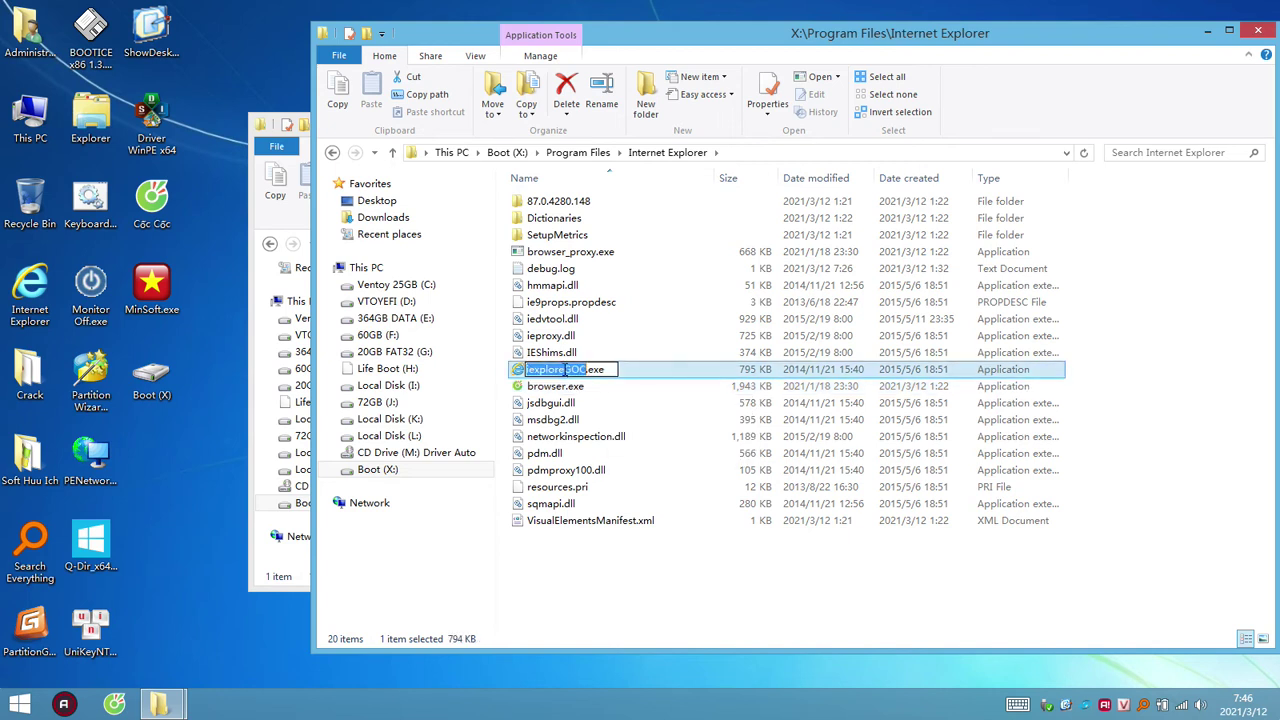
key("Return")
left_click(560, 388)
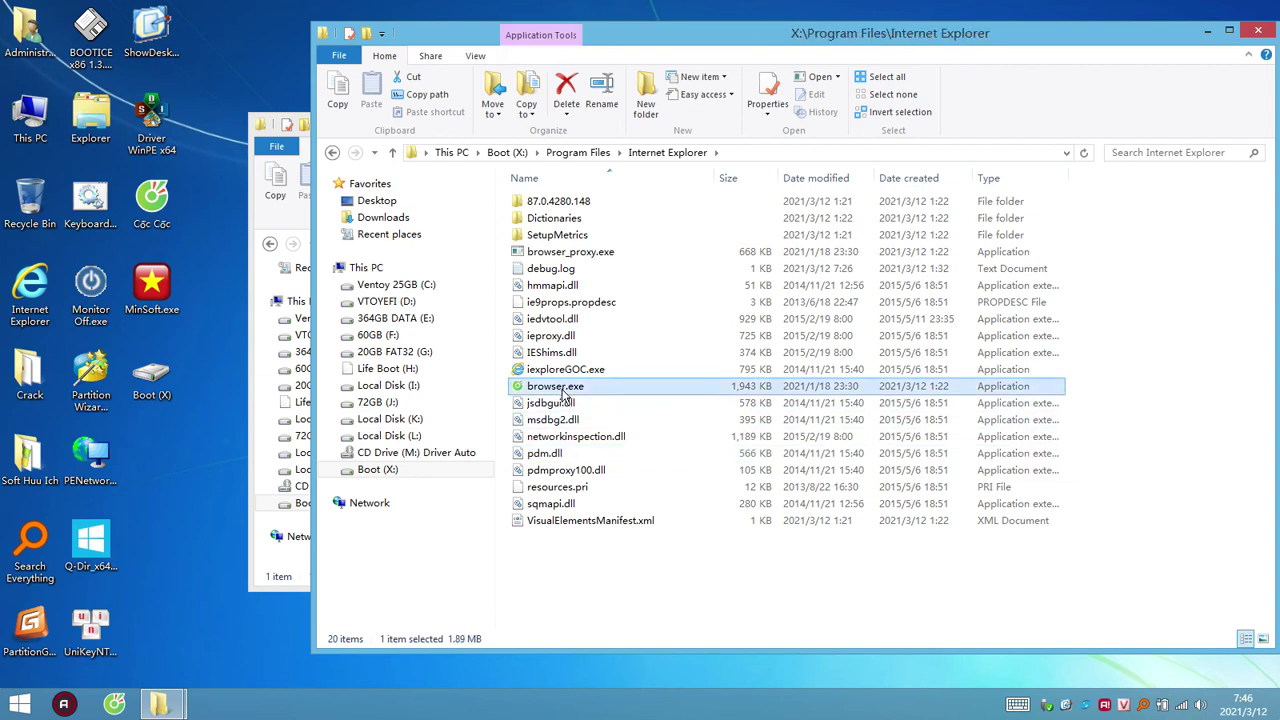
left_click(594, 386)
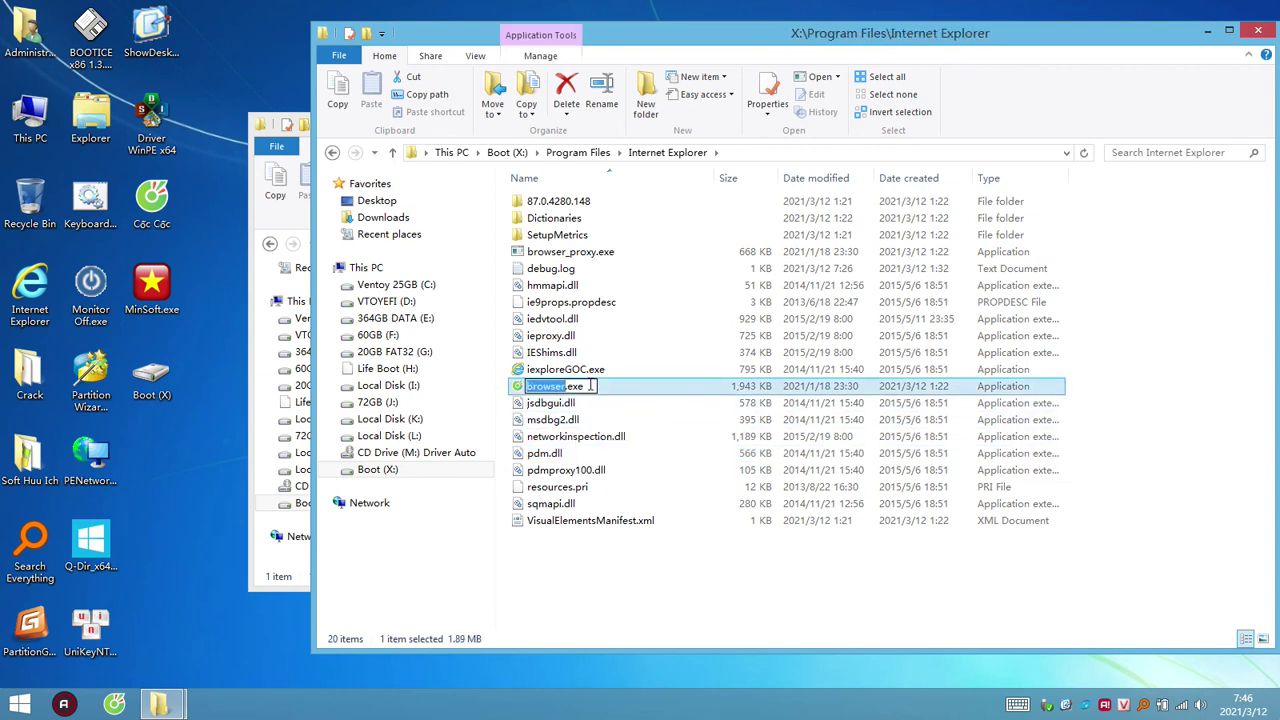
type("iexplore")
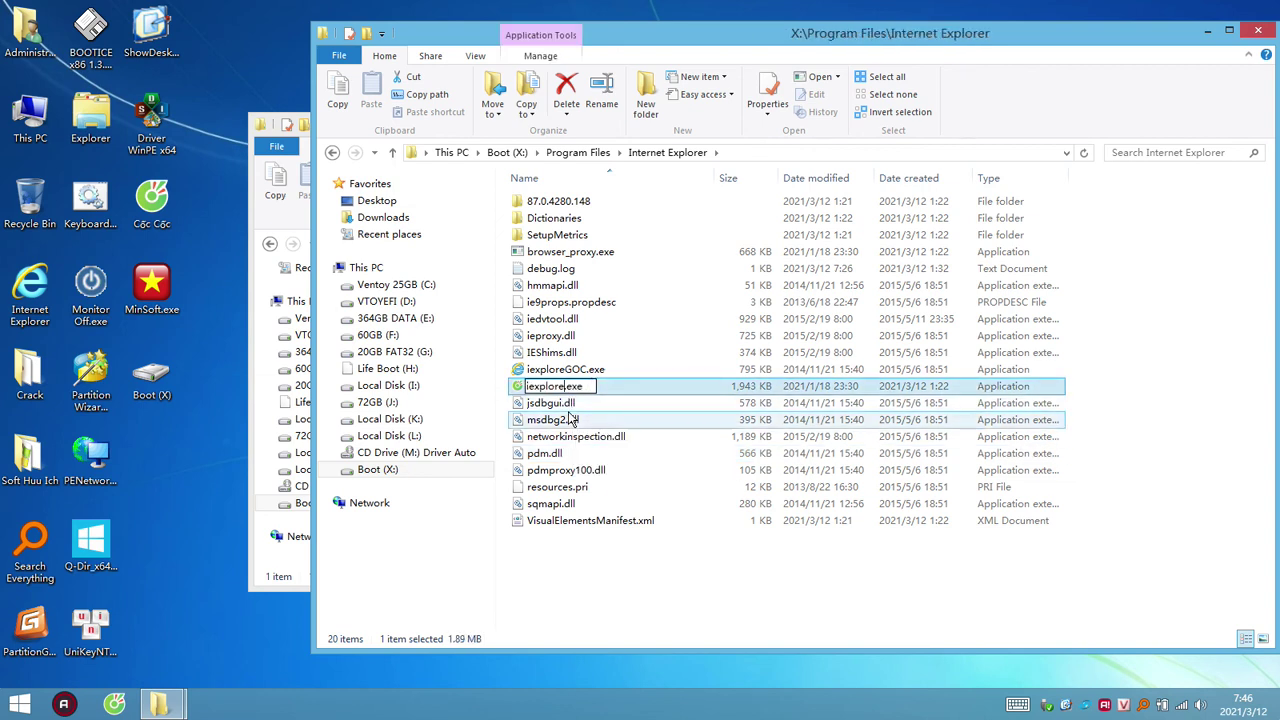
key("Return")
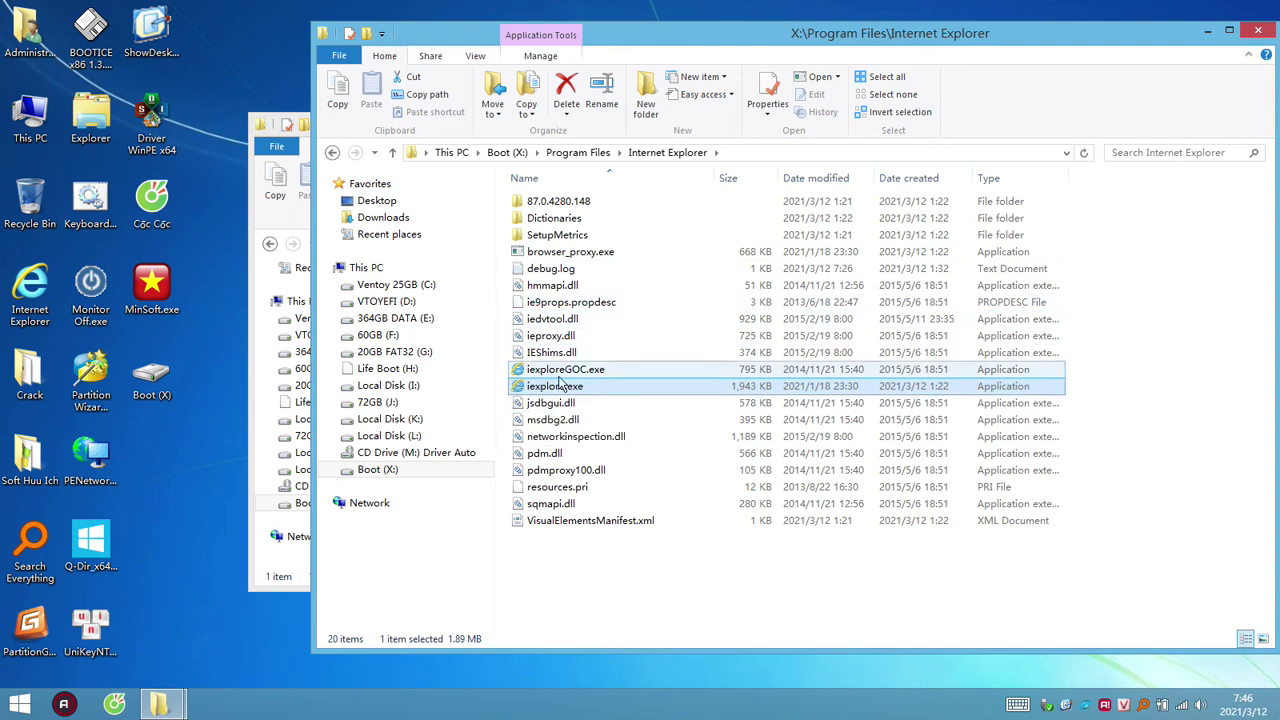
left_click(1258, 33)
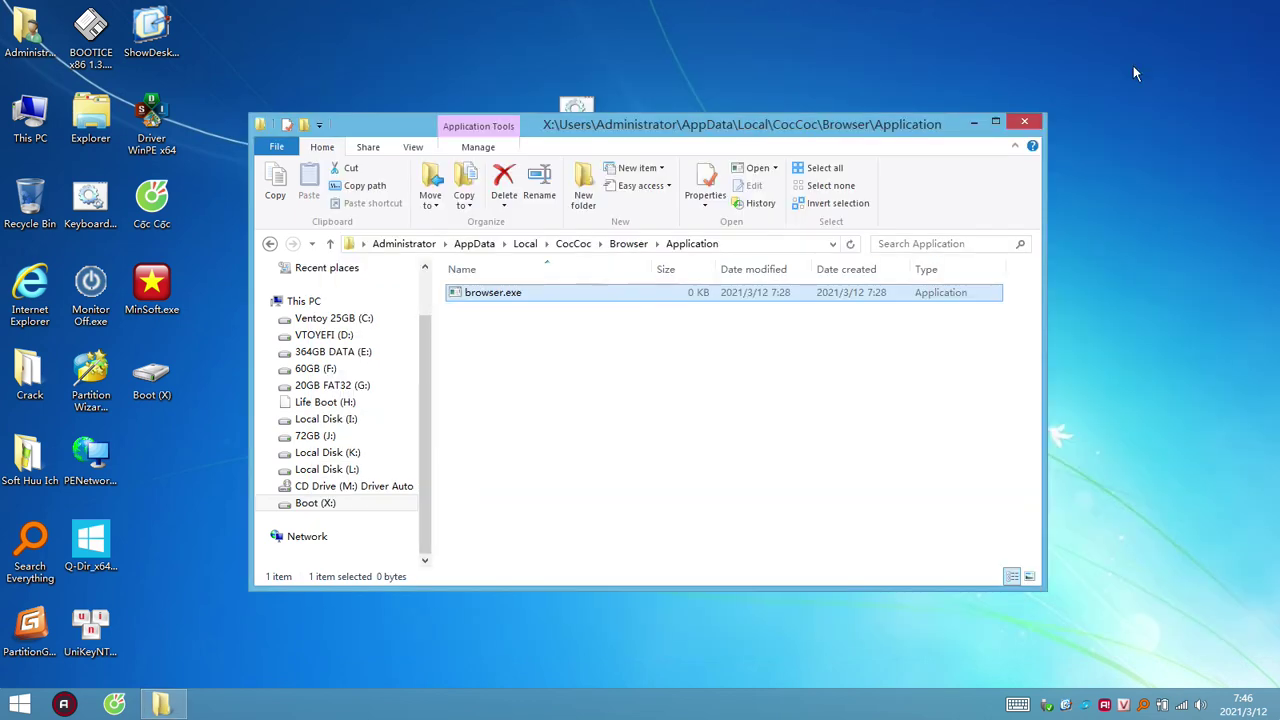
left_click(1028, 123)
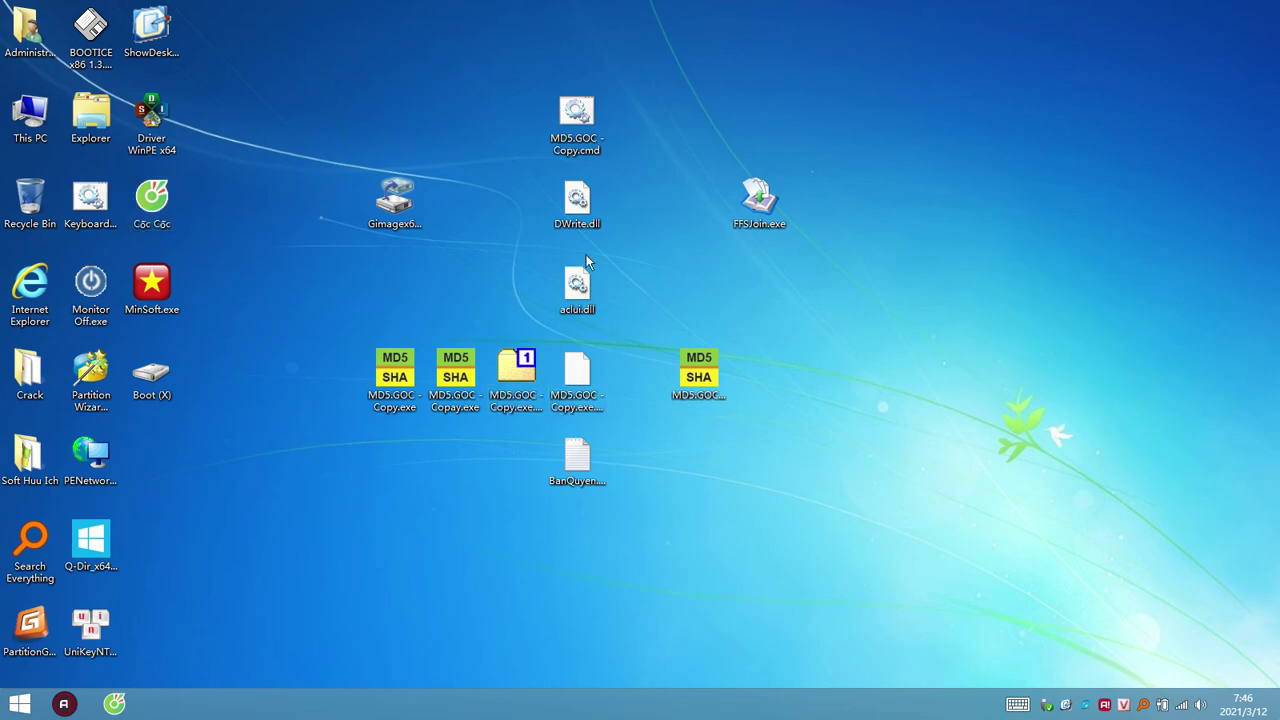
- Run MD5.GOC - Copy.cmd from the desktop and check both pages it opens in the browser
double_click(590, 140)
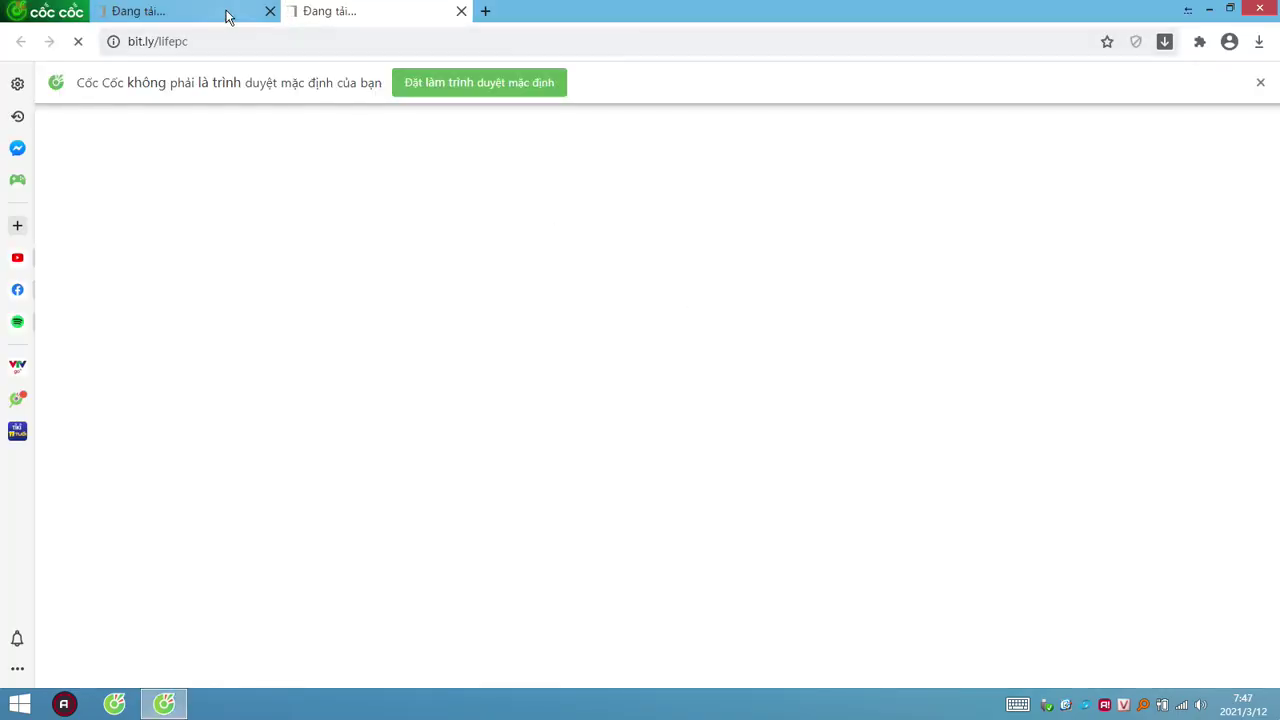
left_click(230, 12)
left_click(350, 10)
left_click(187, 10)
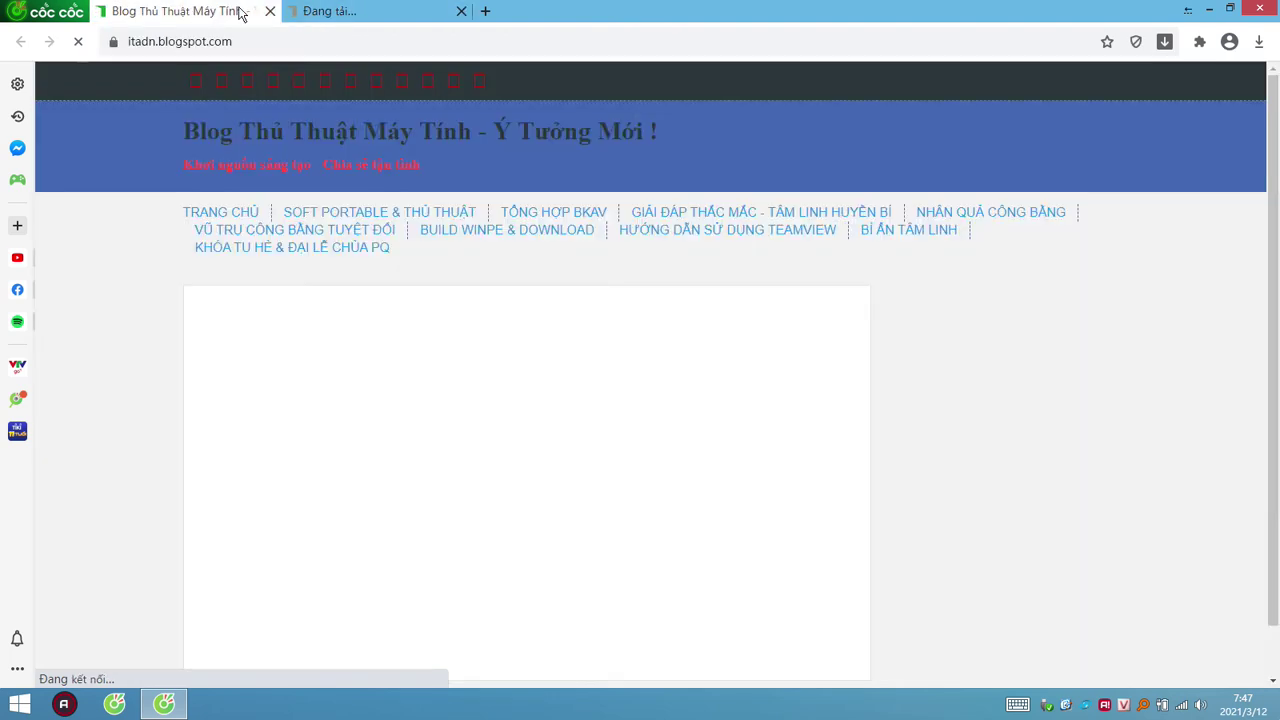
left_click(337, 12)
left_click(200, 12)
left_click(332, 12)
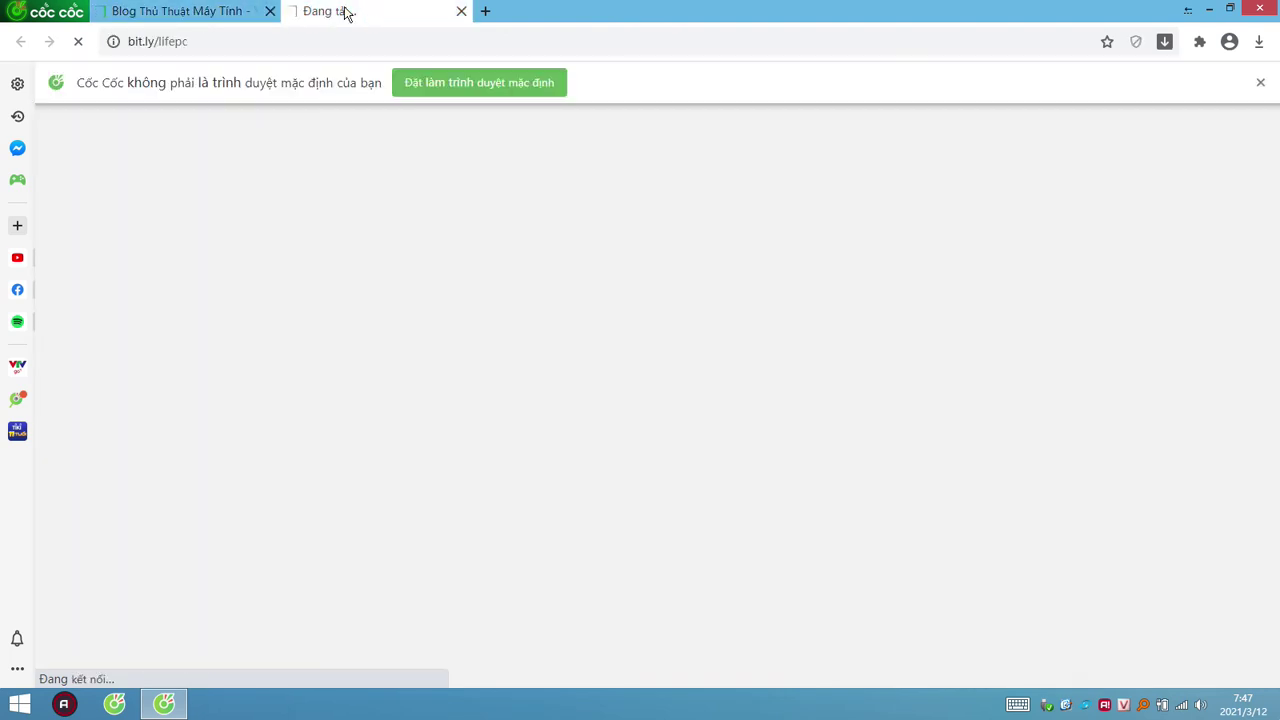
left_click(225, 16)
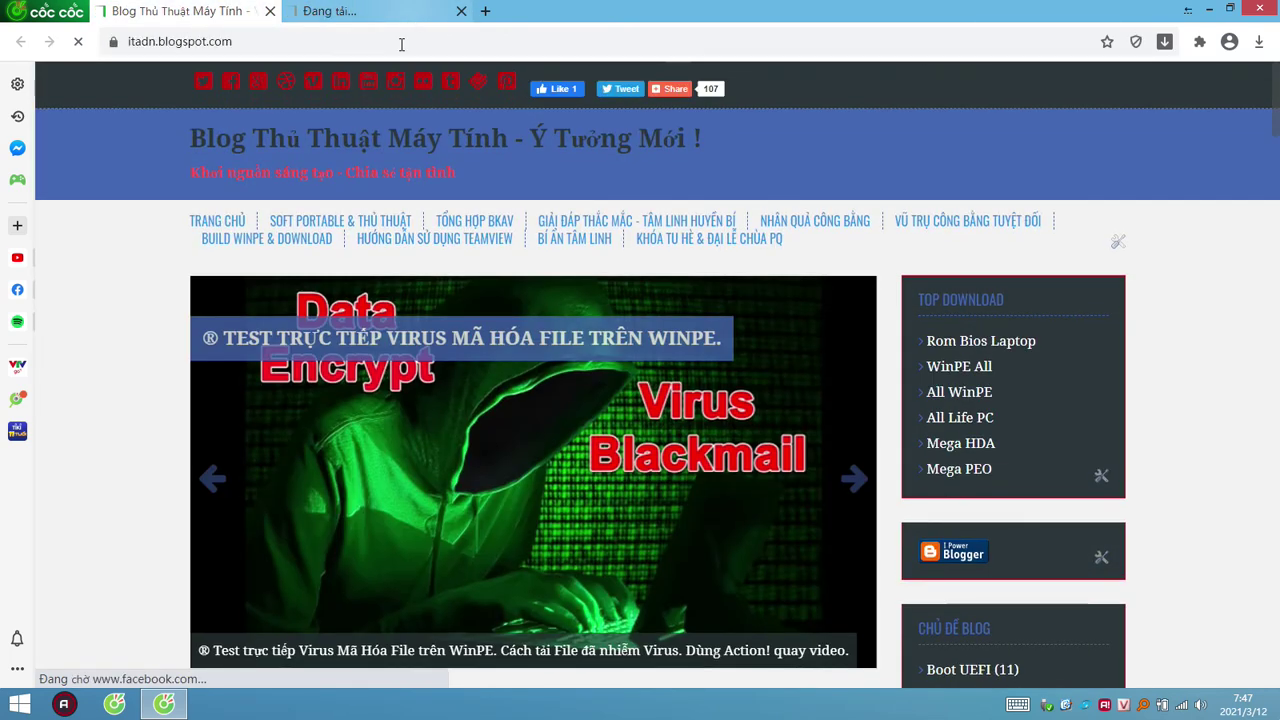
- Look through the posts on itadn.blogspot.com, close that page and minimize the browser
scroll(145, 330, "down", 5)
scroll(145, 330, "down", 3)
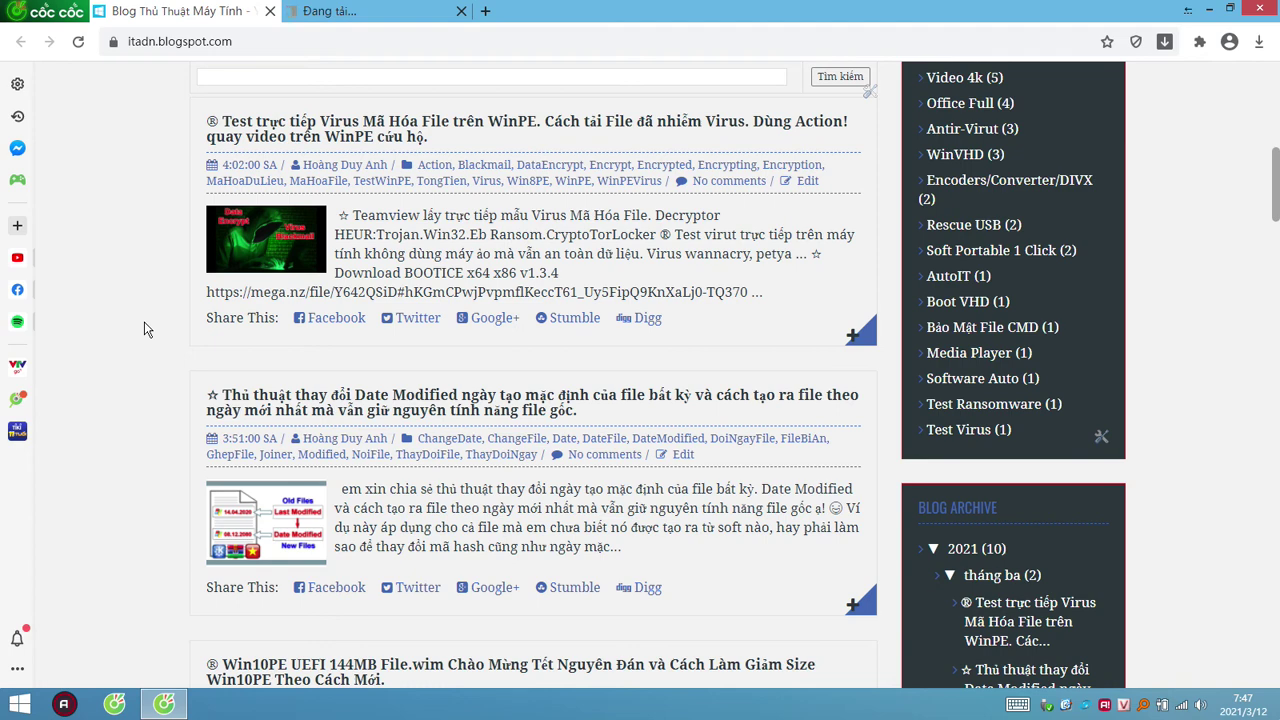
scroll(153, 322, "up", 3)
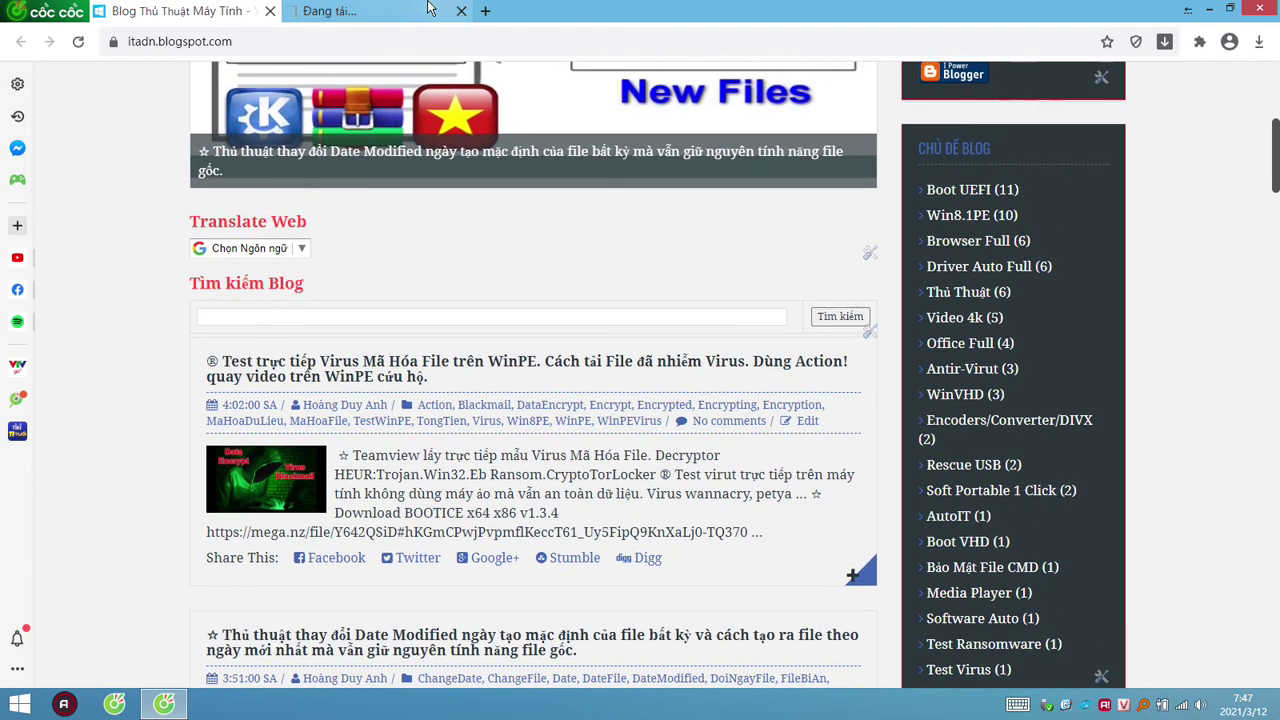
left_click(394, 20)
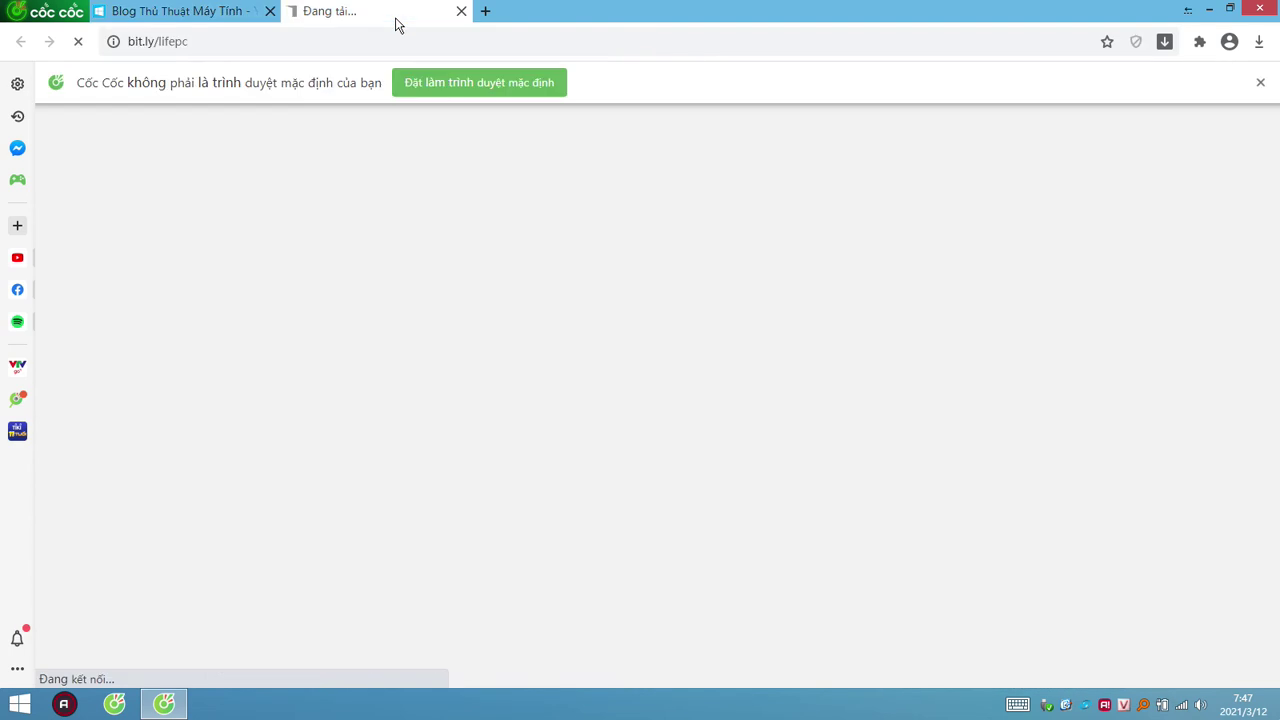
left_click(269, 11)
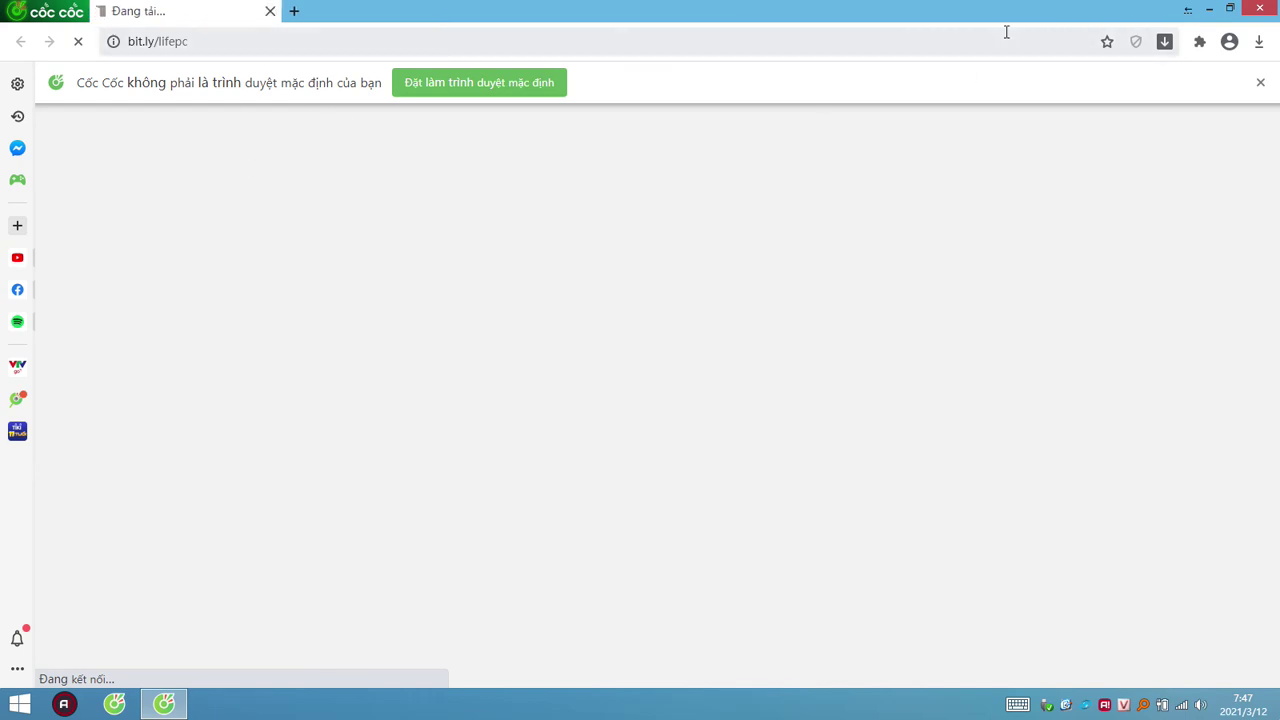
left_click(1213, 14)
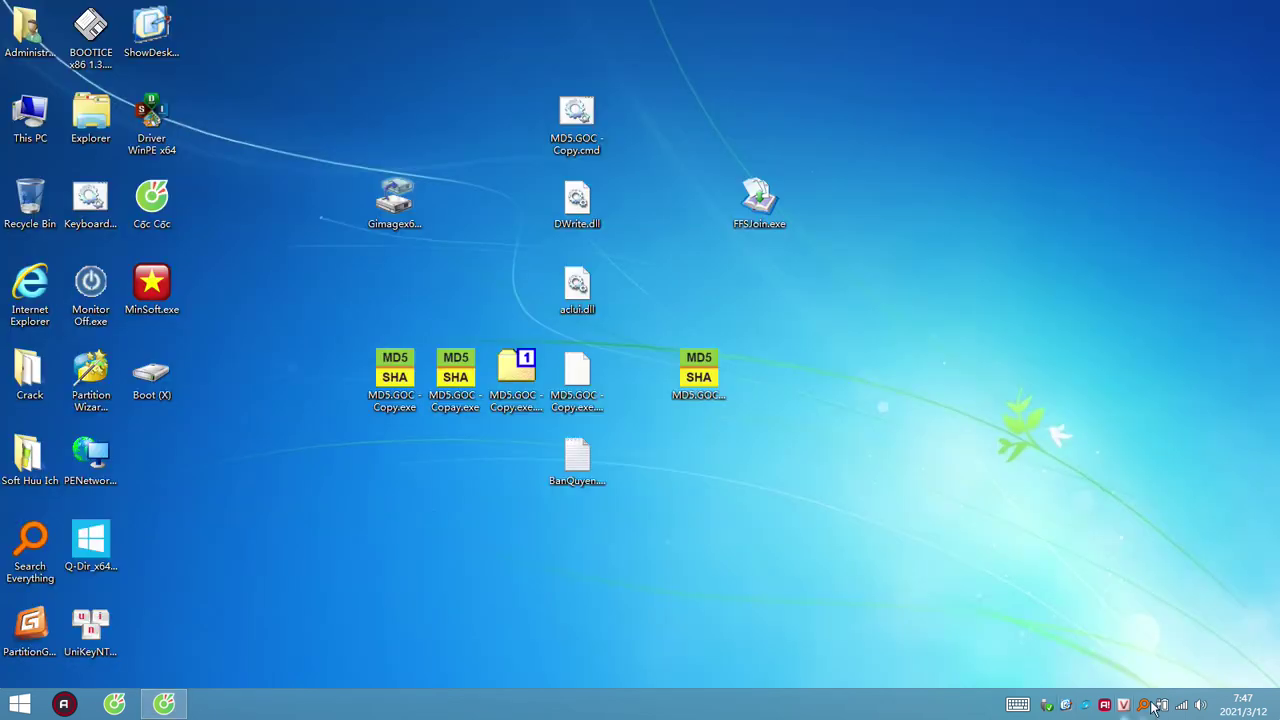
- Search Everything for .html, open the WinPE Goc .Wim NKBoot 2021 page to test the browser, and close both programs
left_click(1143, 704)
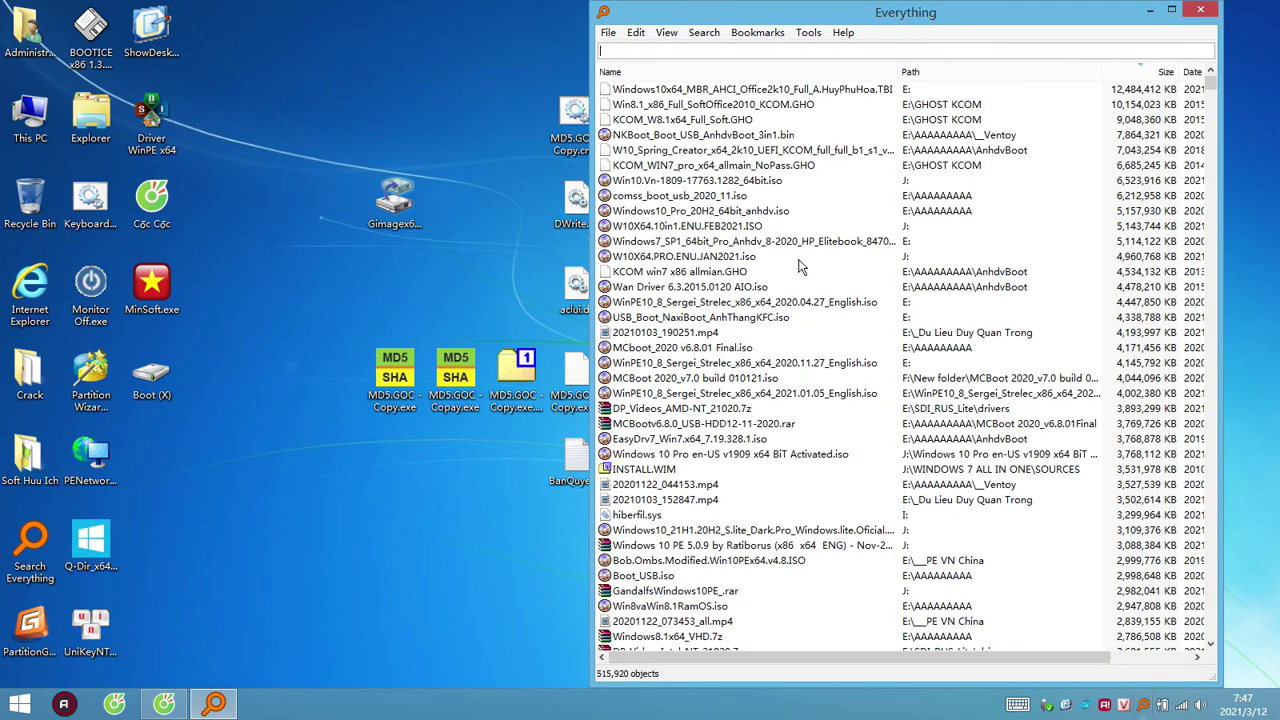
type(".htm")
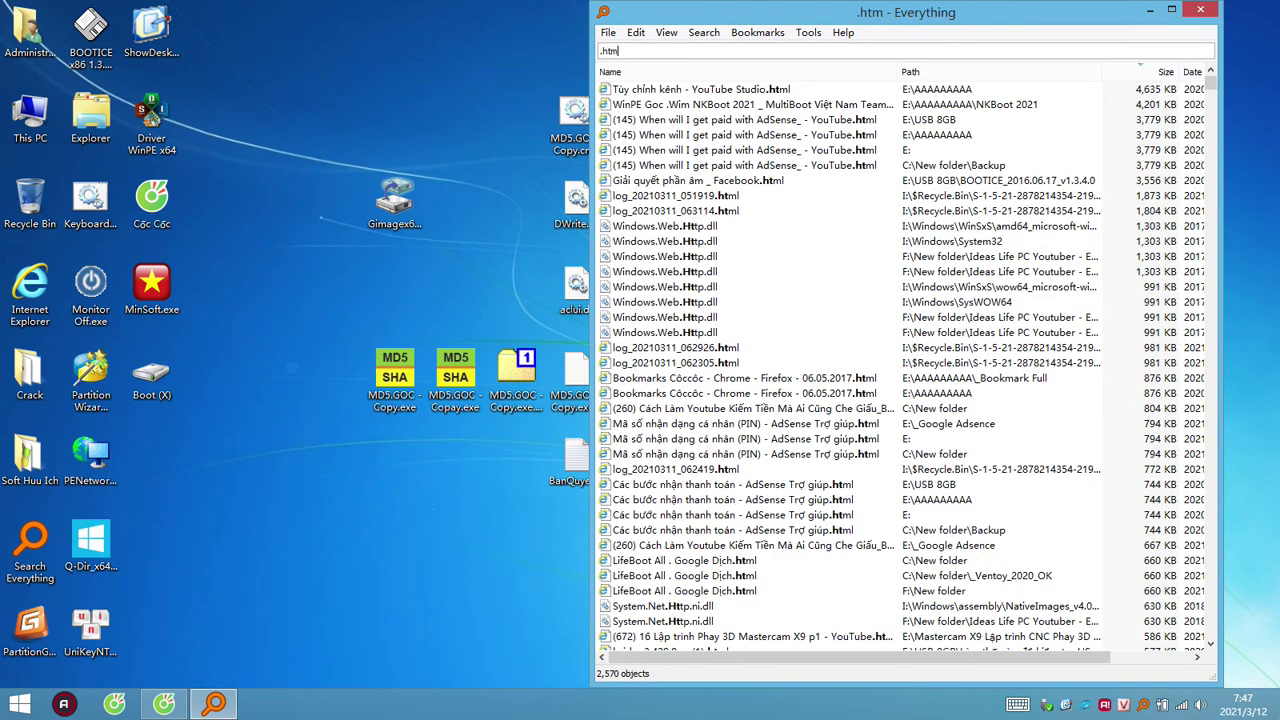
type("l")
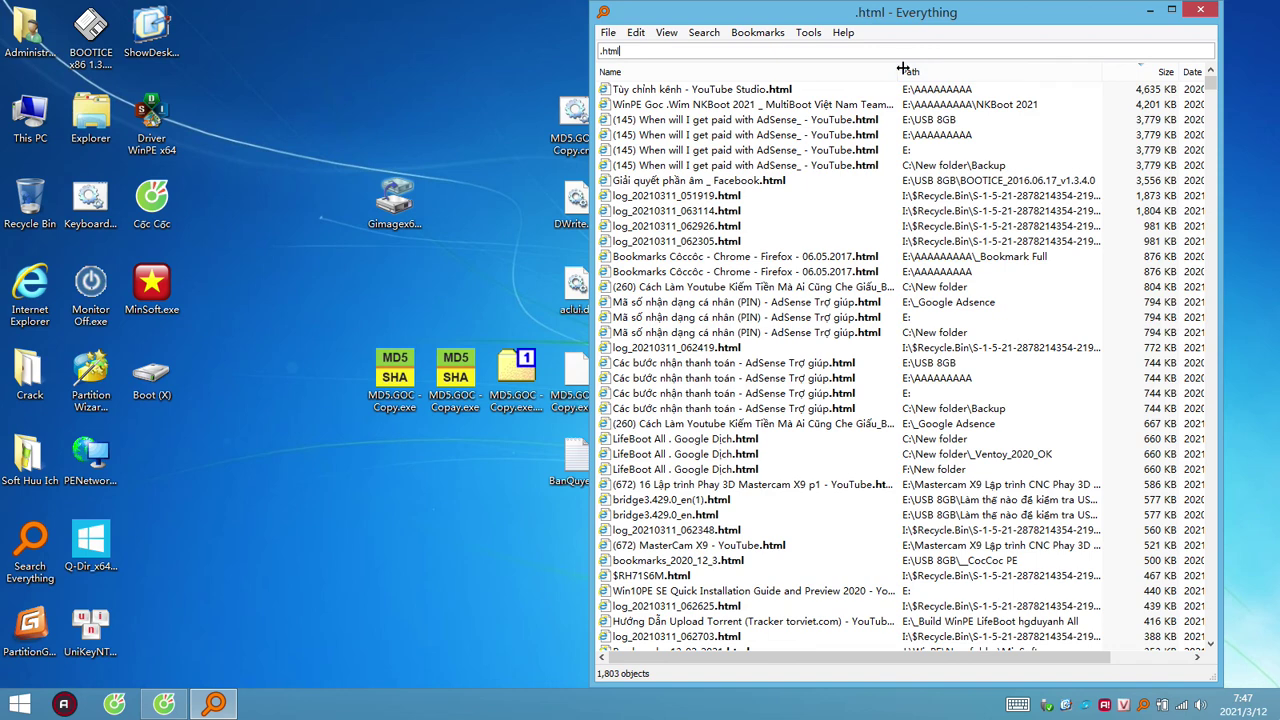
double_click(727, 105)
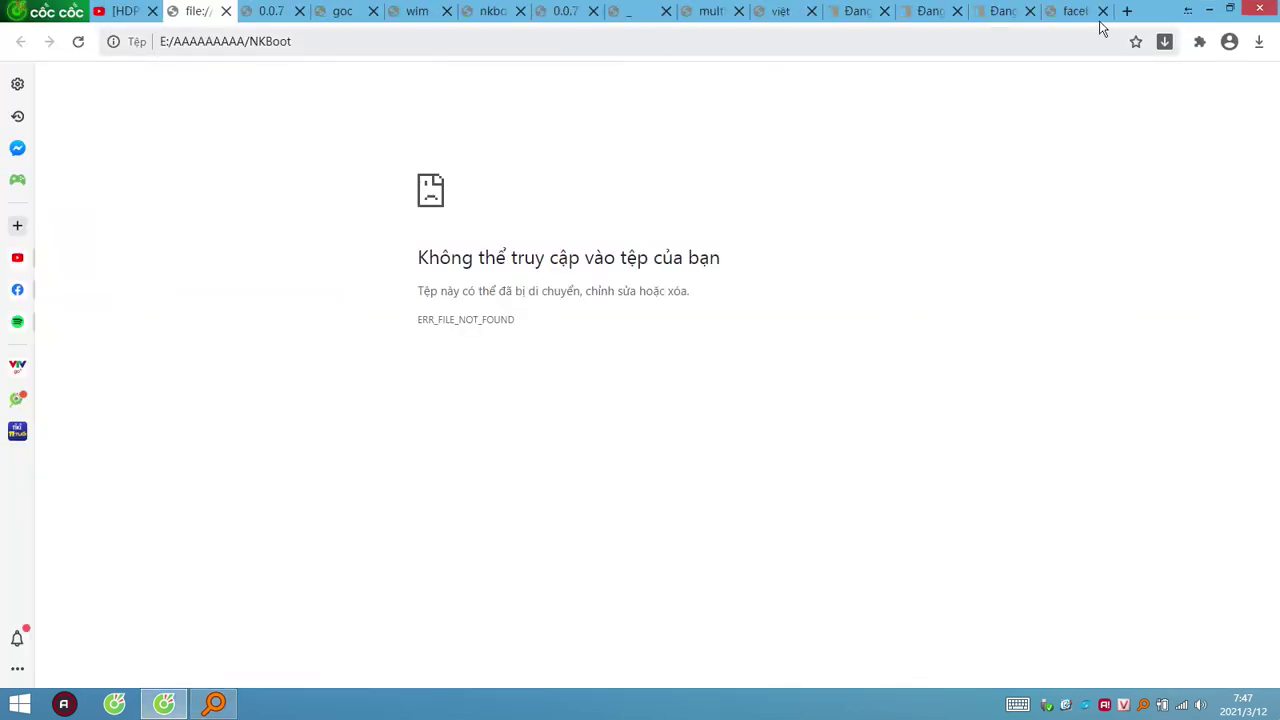
left_click(1255, 10)
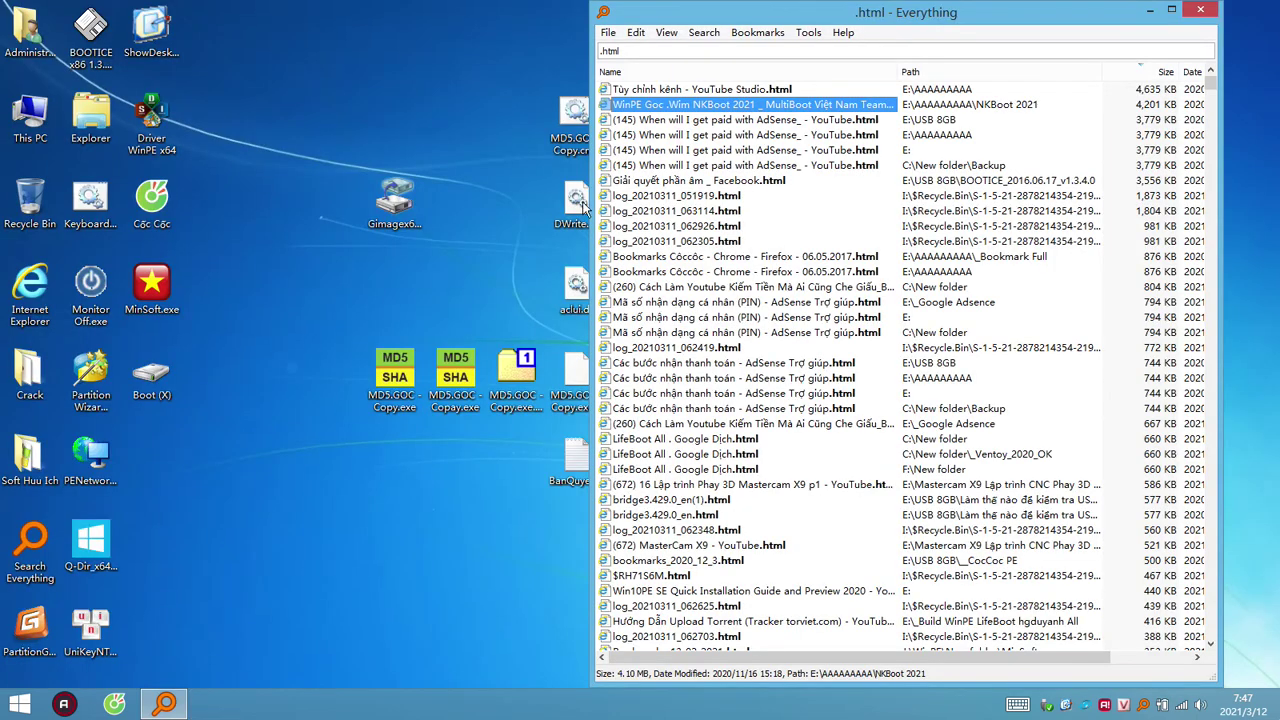
left_click(1203, 15)
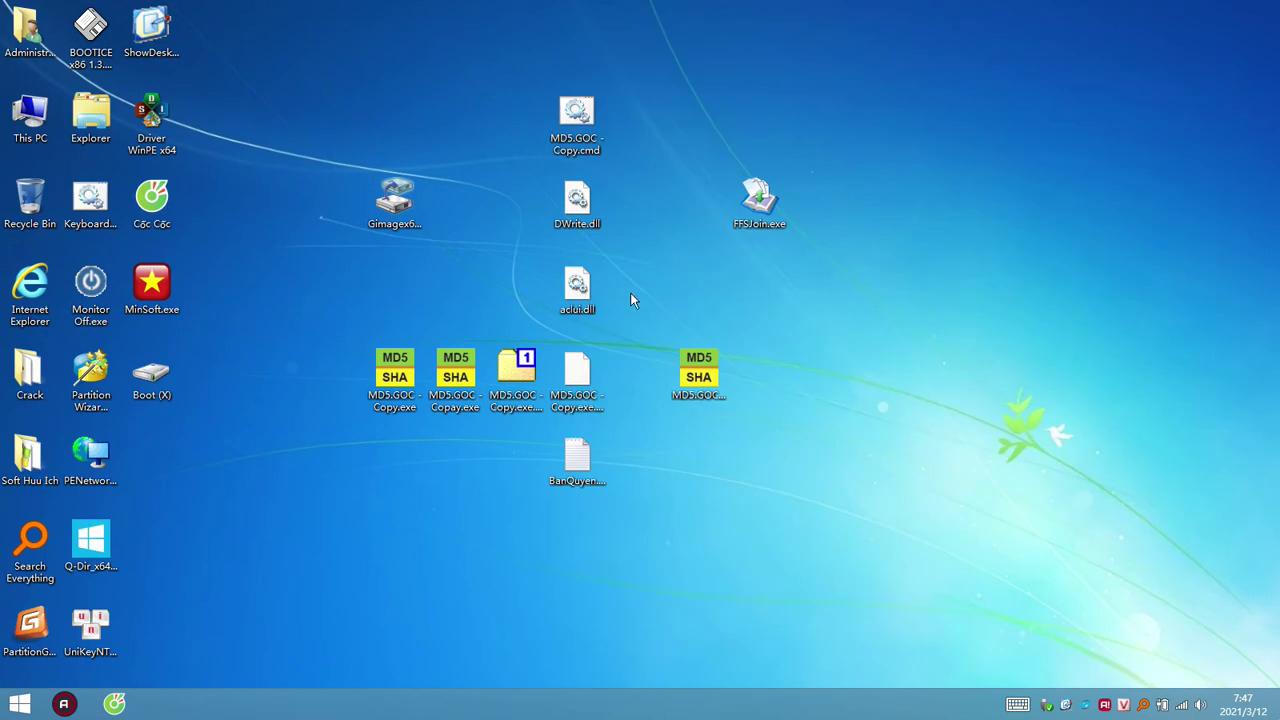
- Open a File Explorer window, move it aside and take it to %Systemdrive%
left_click(92, 122)
double_click(92, 122)
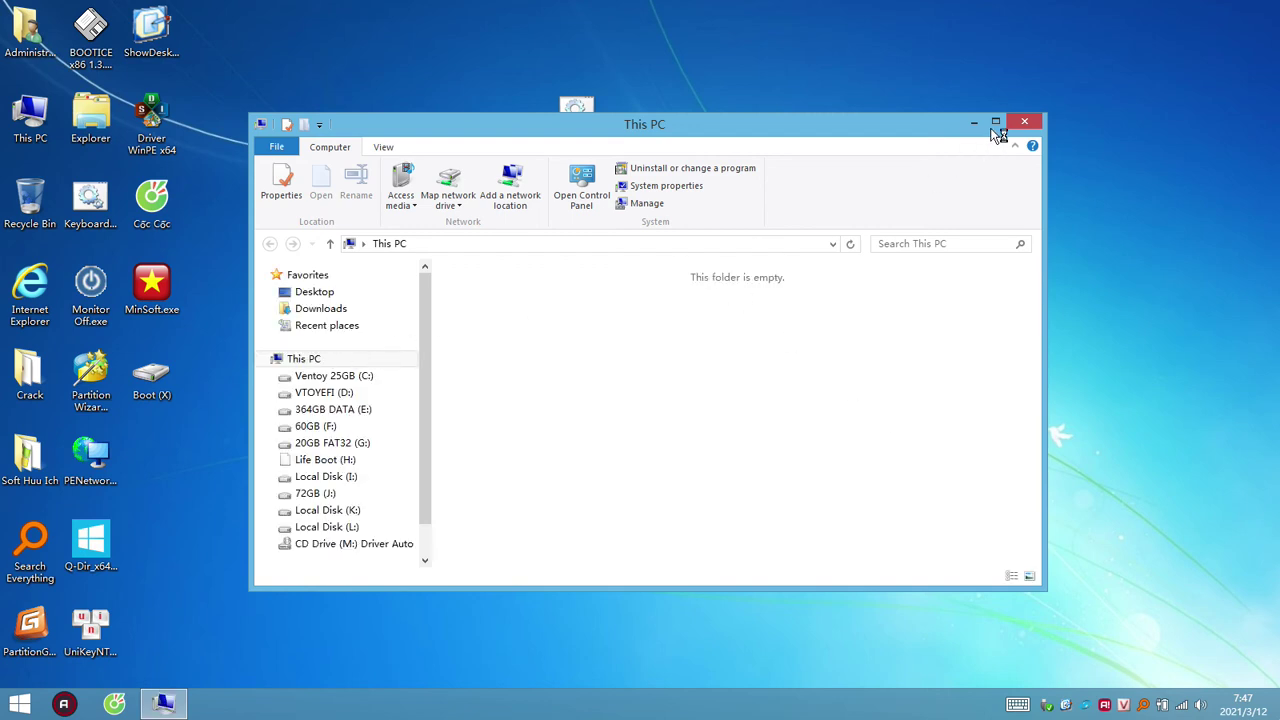
left_click_drag(867, 129, 1002, 106)
scroll(1160, 296, "down", 1)
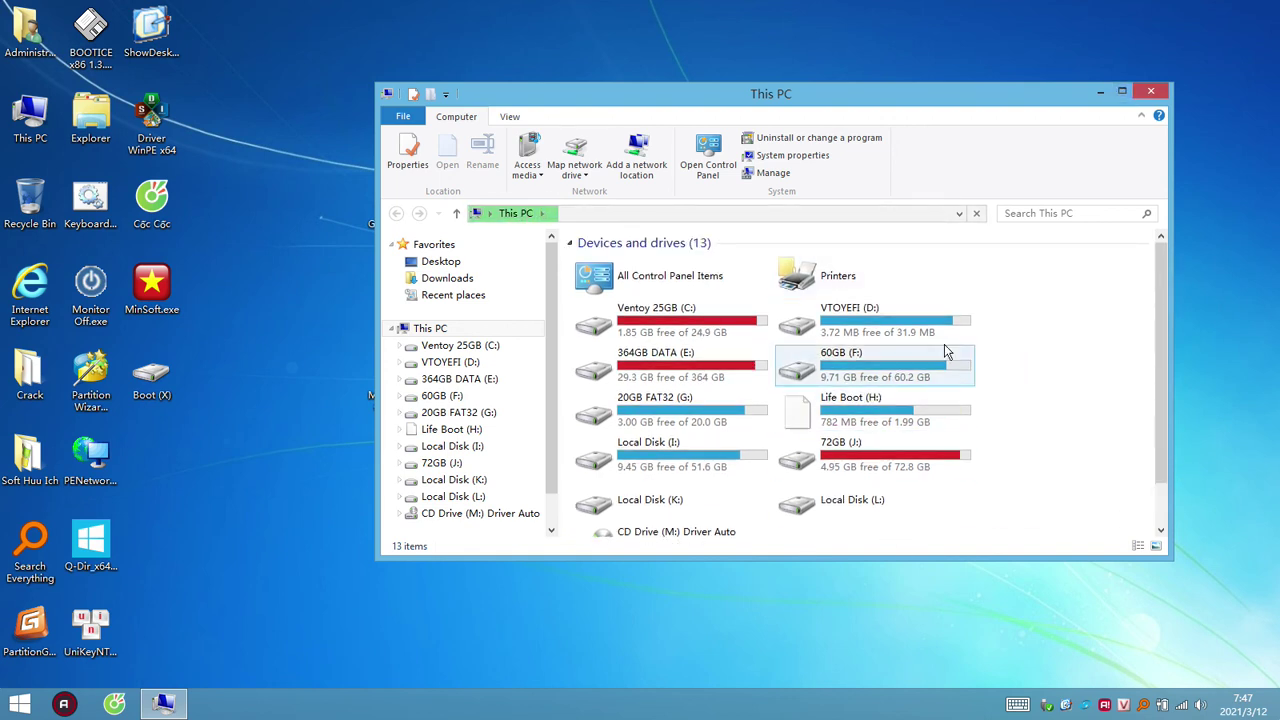
left_click(731, 214)
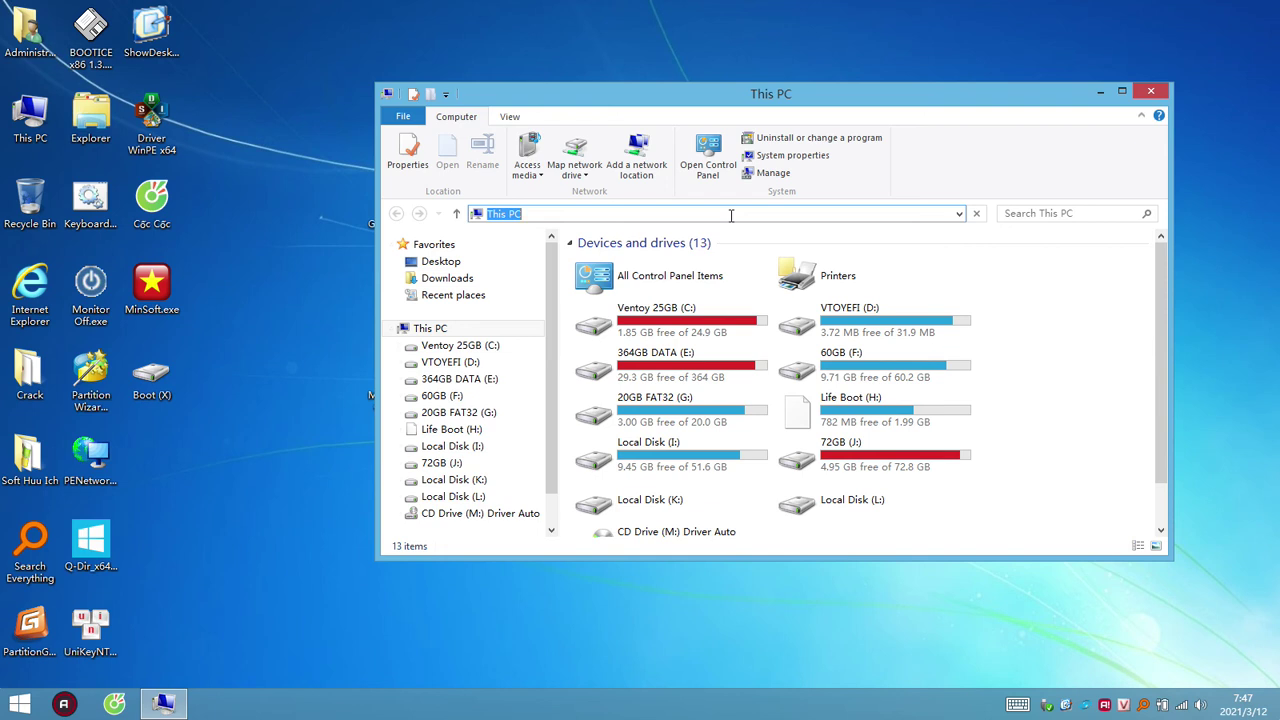
type("%Systemdrive%")
key("Return")
- Examine the files and folders in the root of the Boot (X:) drive and reveal its full path
left_click(604, 346)
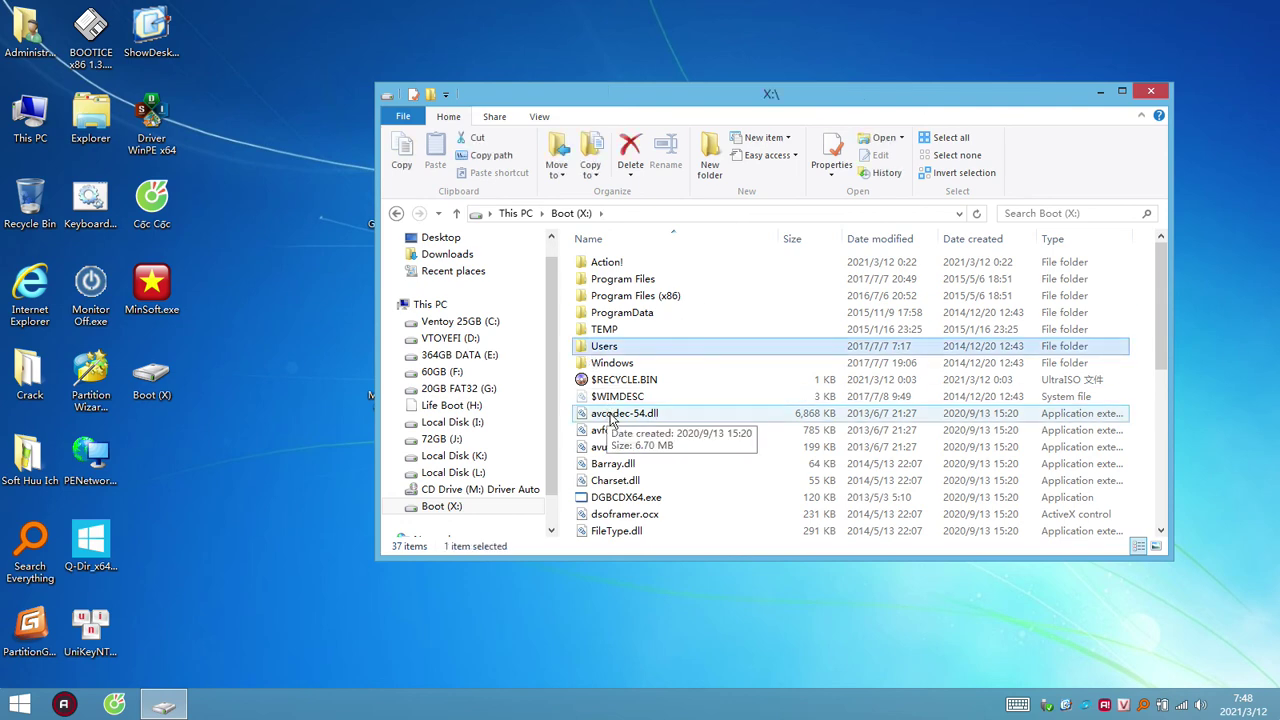
scroll(640, 430, "down", 5)
left_click(611, 443)
left_click(671, 464)
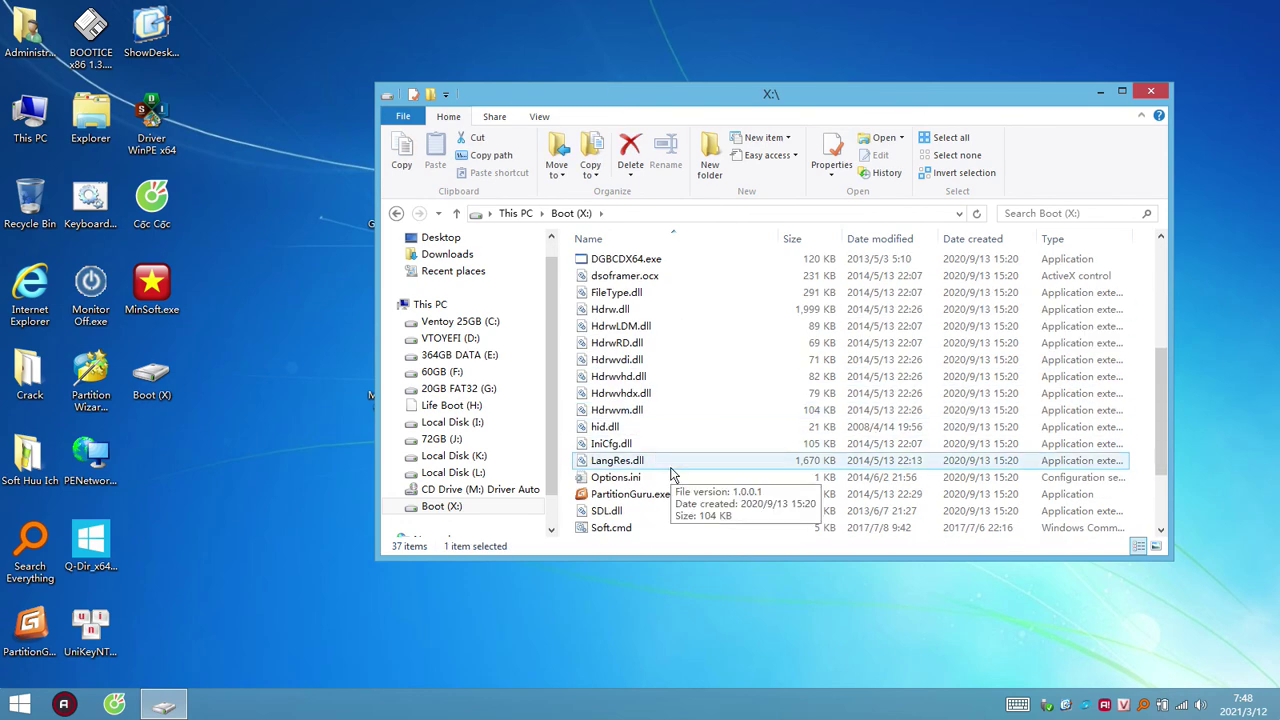
scroll(671, 474, "up", 2)
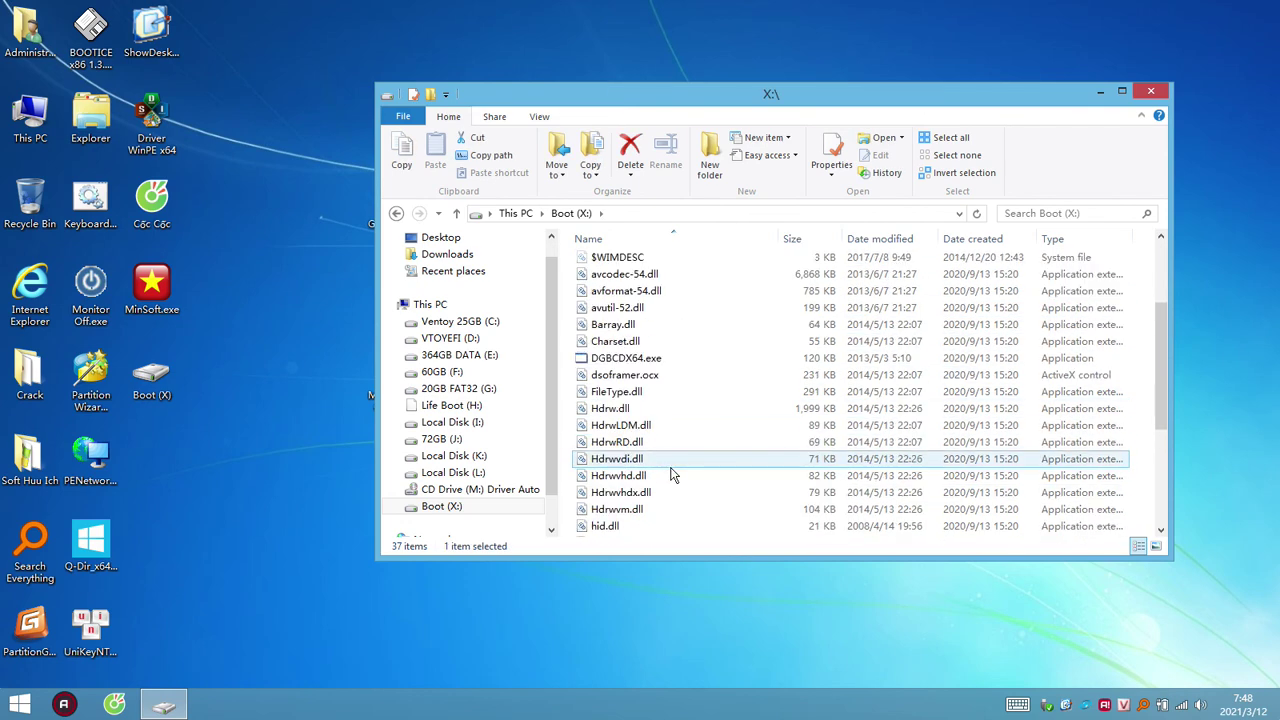
scroll(671, 470, "up", 3)
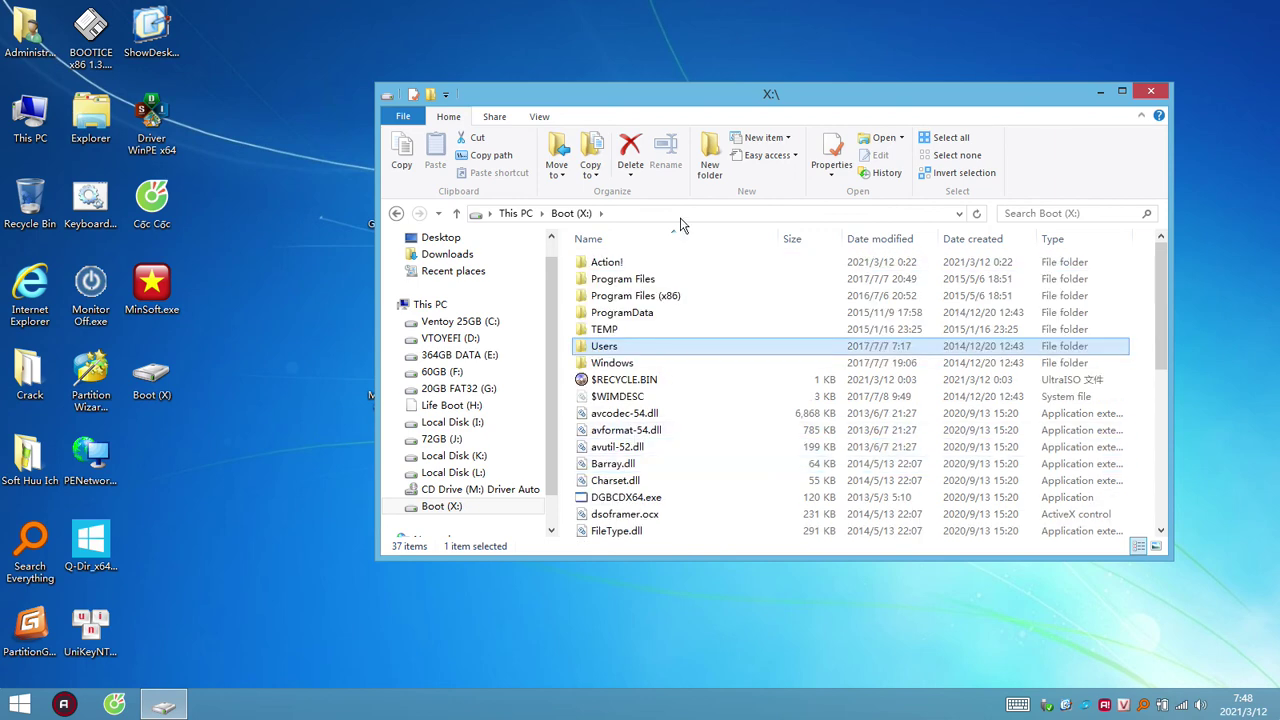
left_click(706, 214)
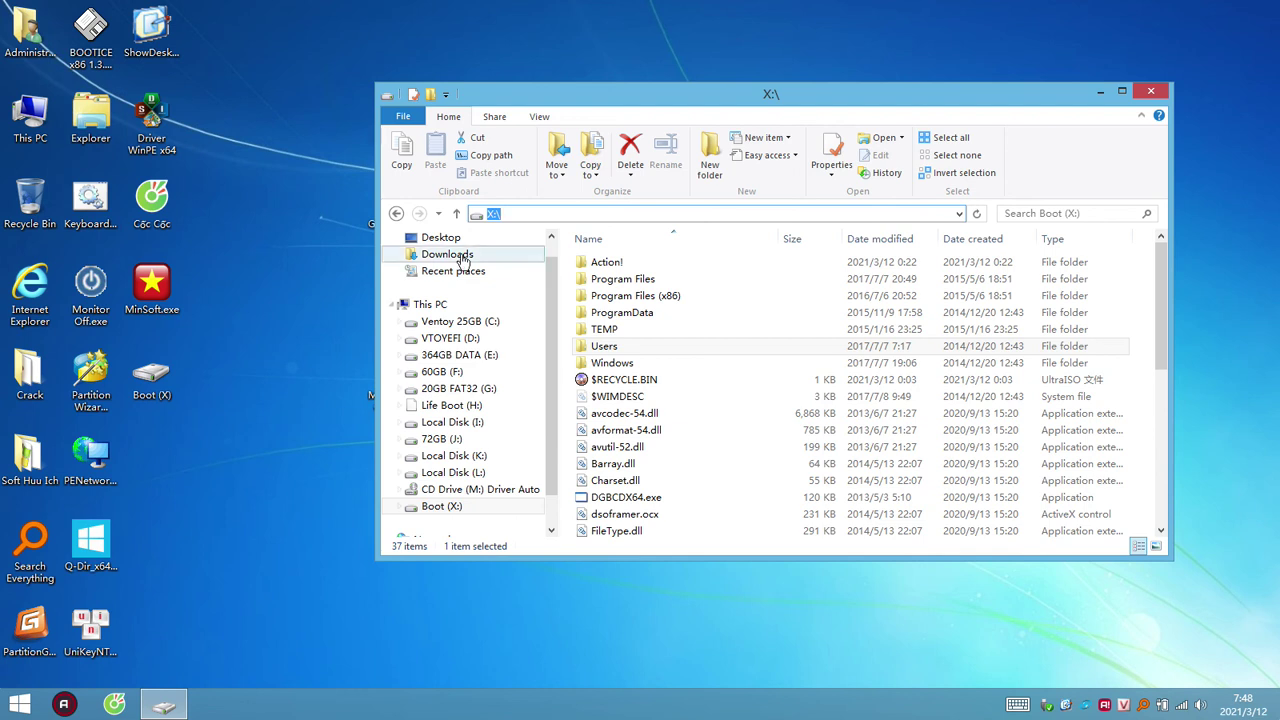
- View the list of drives under This PC, then return to the root of the Boot (X:) drive
left_click(432, 304)
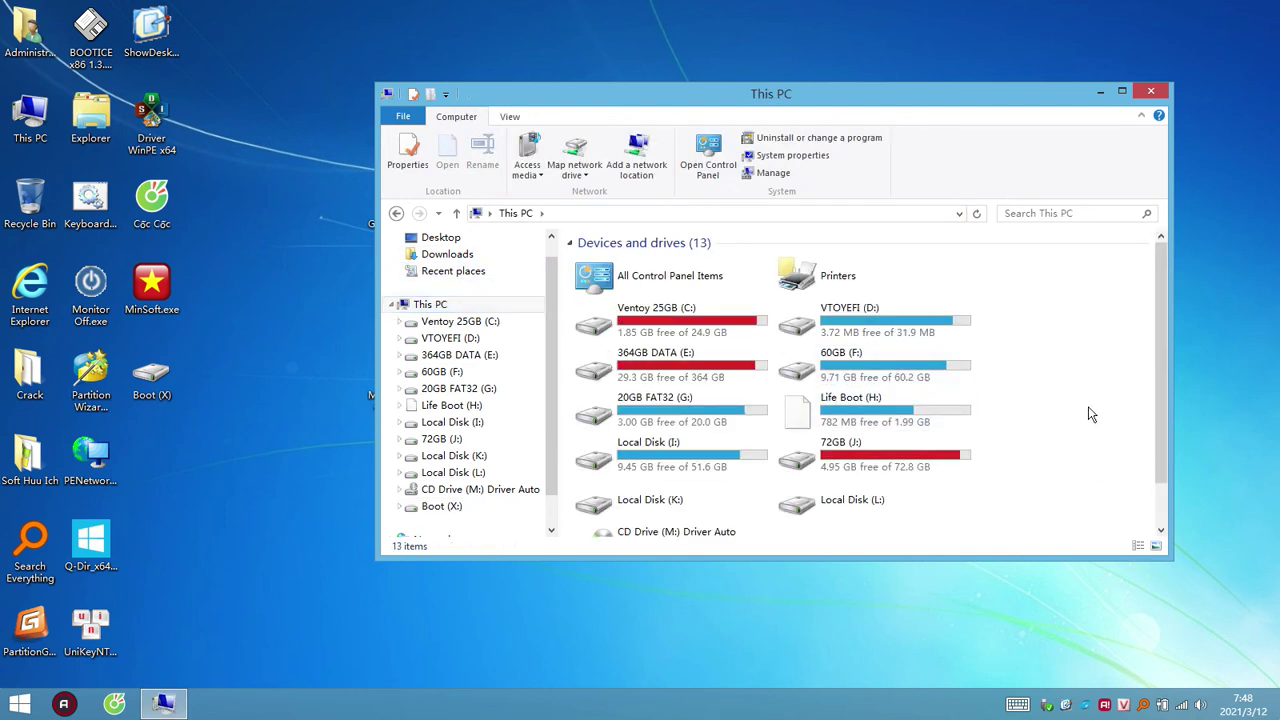
scroll(1090, 414, "down", 1)
left_click(441, 506)
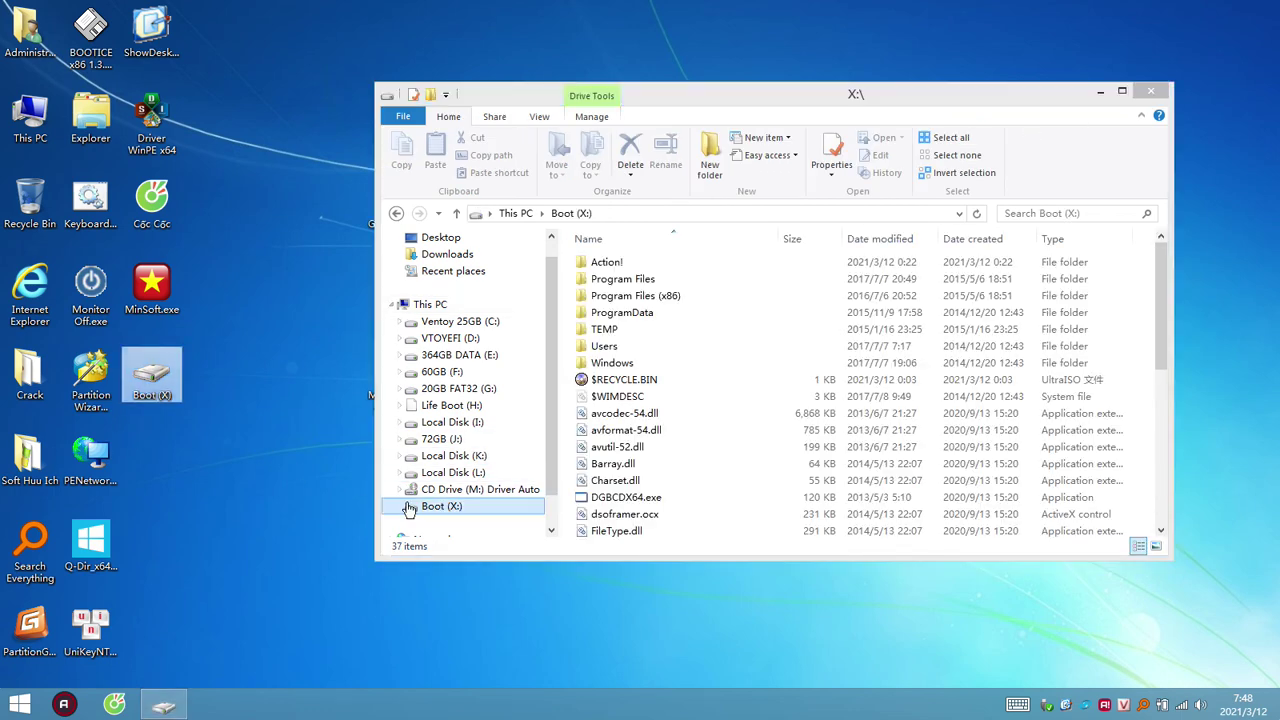
- Permanently delete the Boot (X) desktop shortcut, recreate it from the Boot (X:) drive and close the File Explorer window
left_click_drag(150, 378, 30, 200)
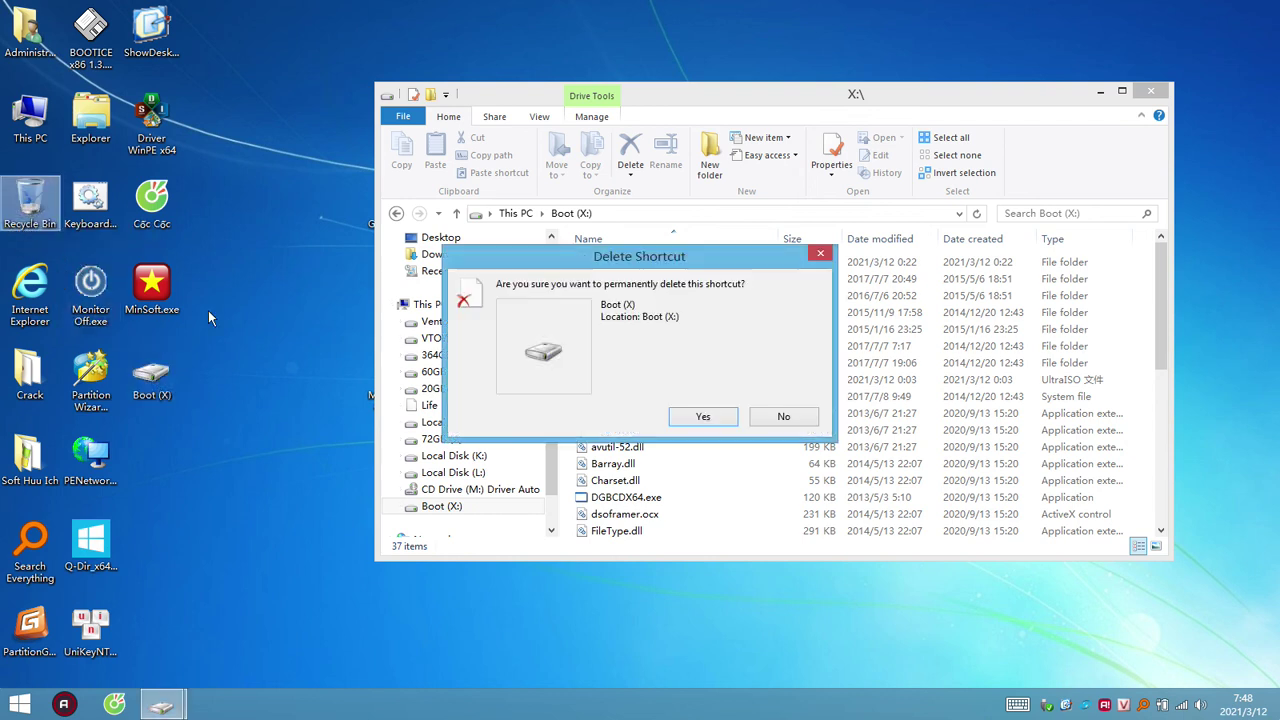
key("Return")
left_click_drag(437, 509, 148, 381)
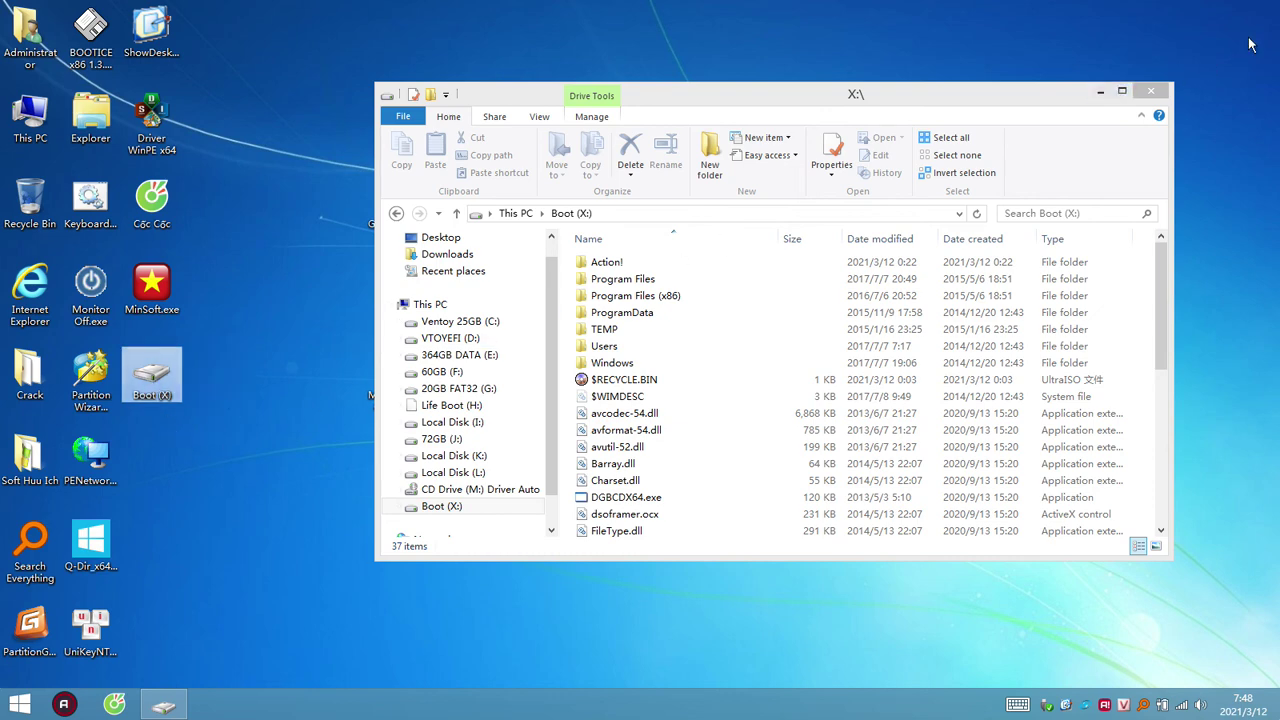
left_click(1150, 91)
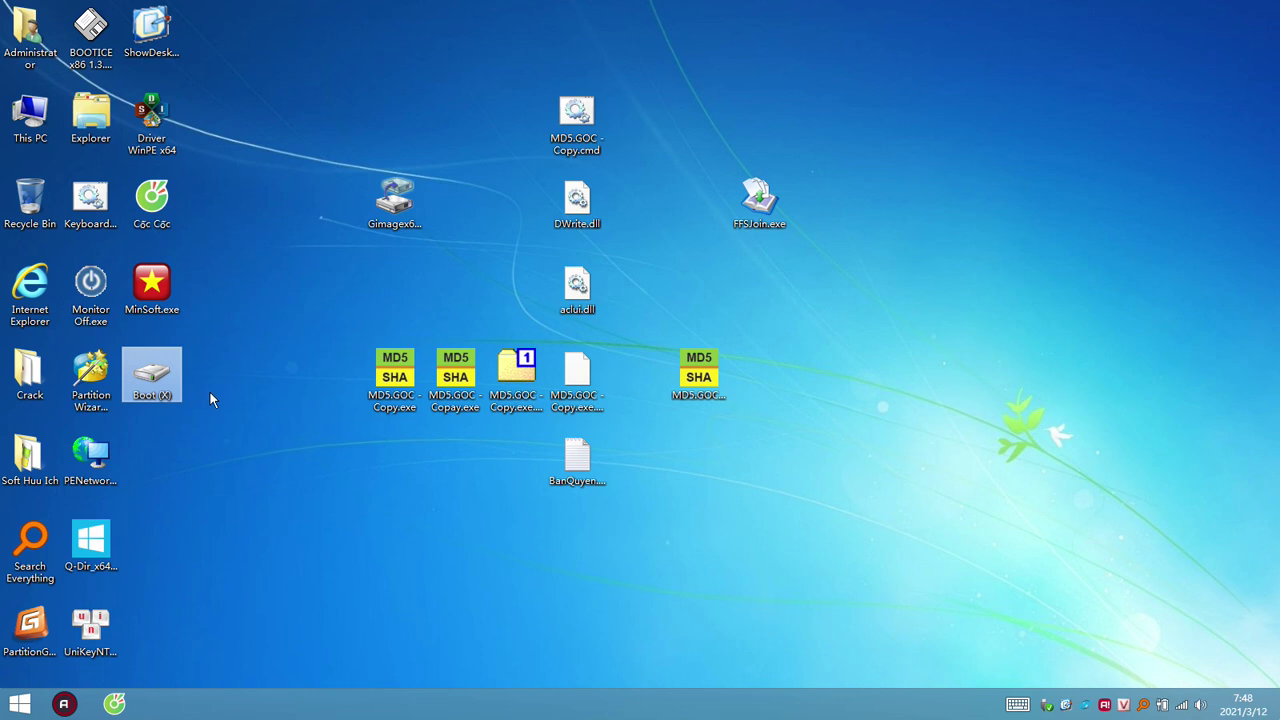
key("Up")
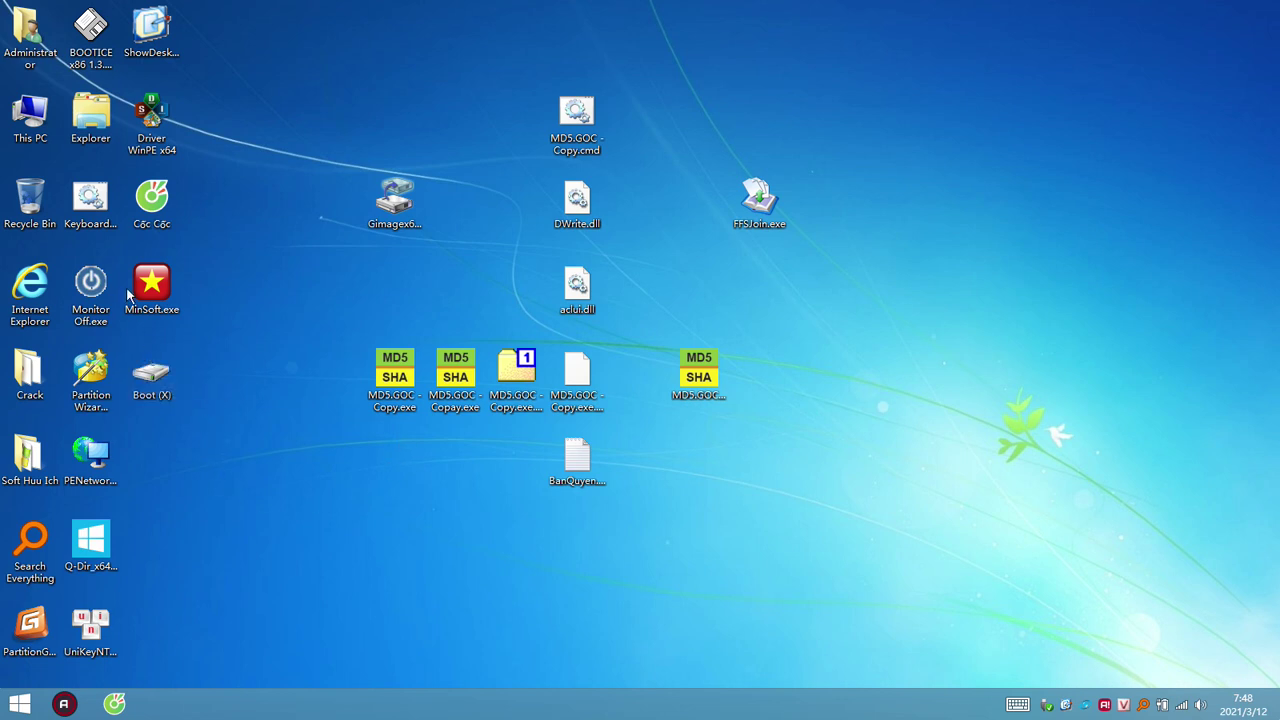
key("shift+Left")
key("shift+Right")
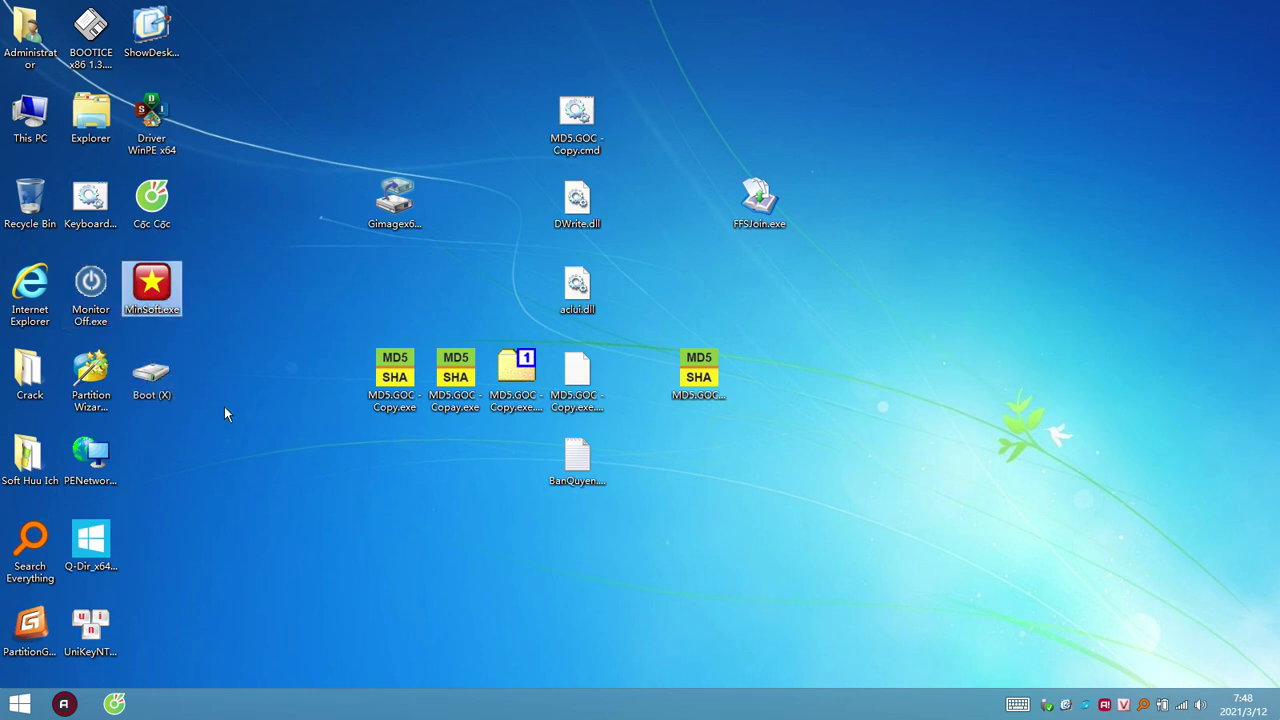
left_click(224, 406)
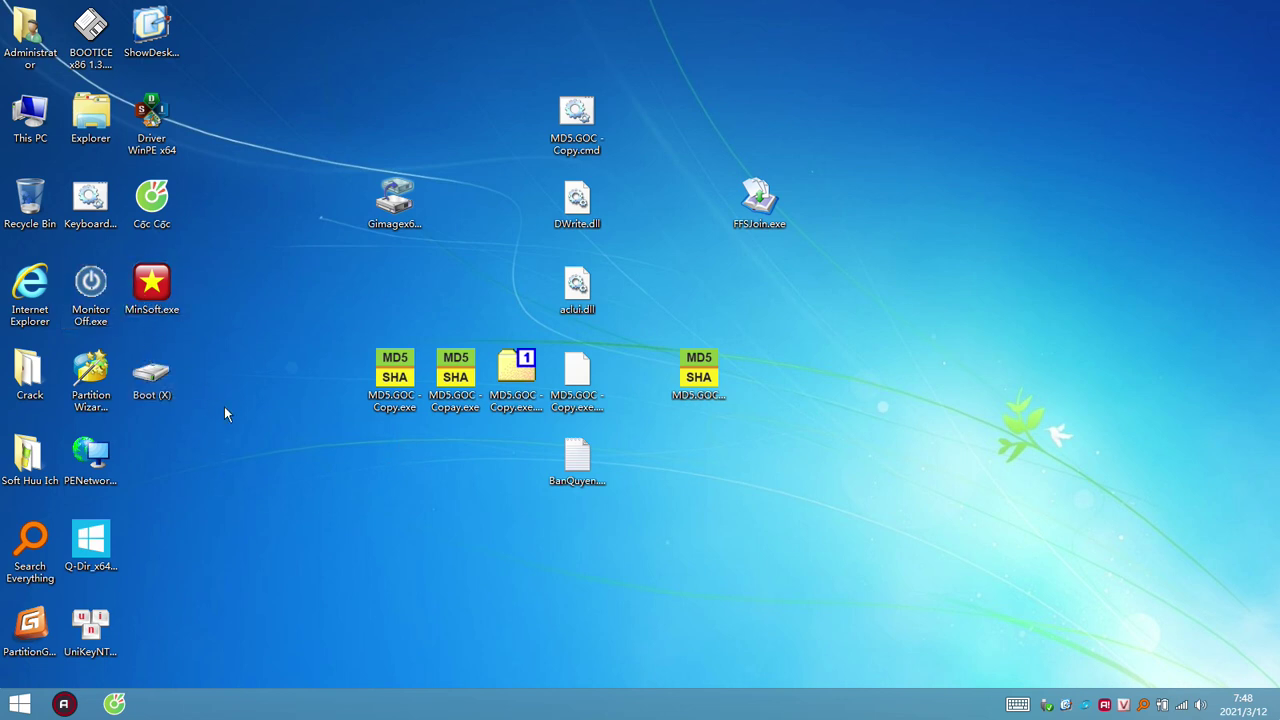
double_click(42, 112)
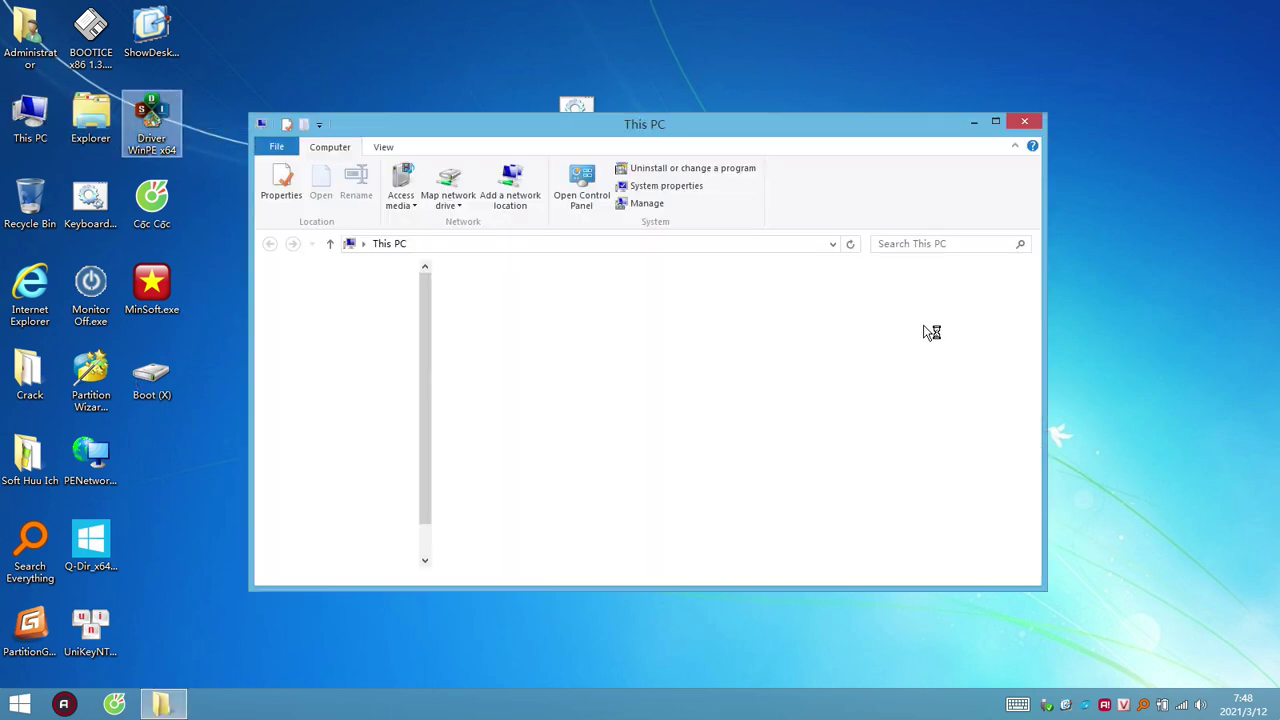
left_click(1030, 120)
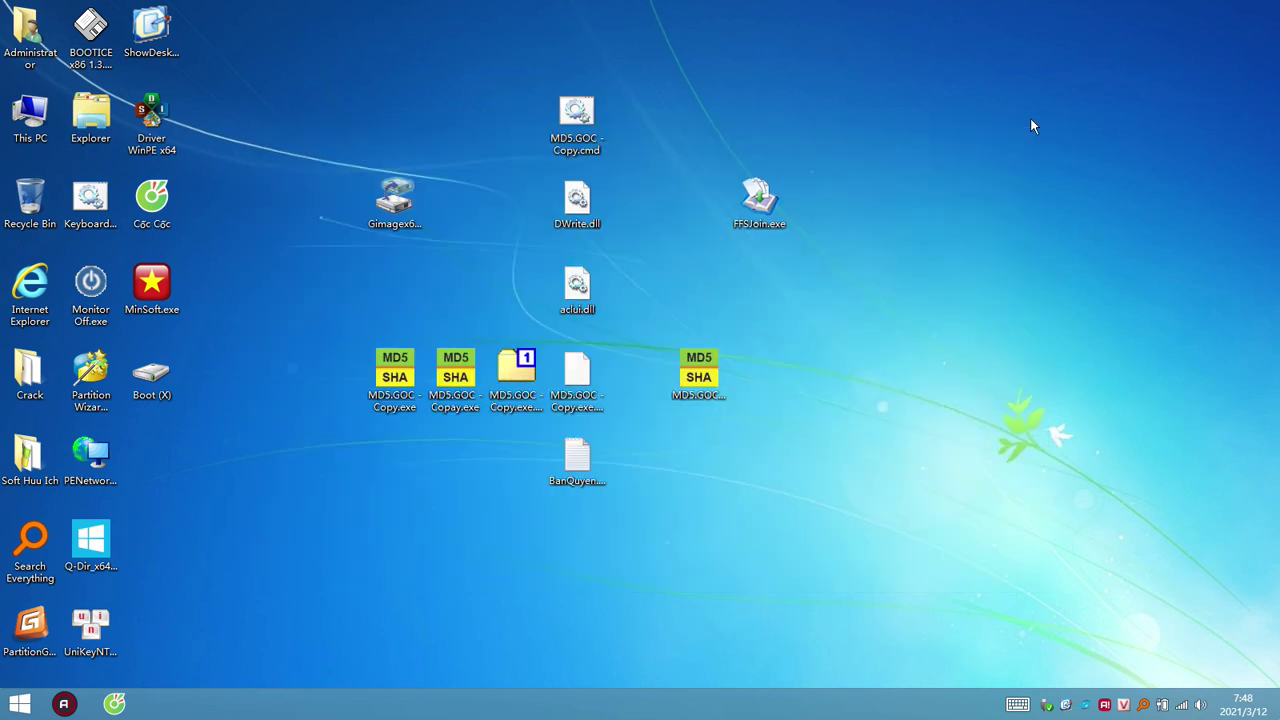
left_click(168, 208)
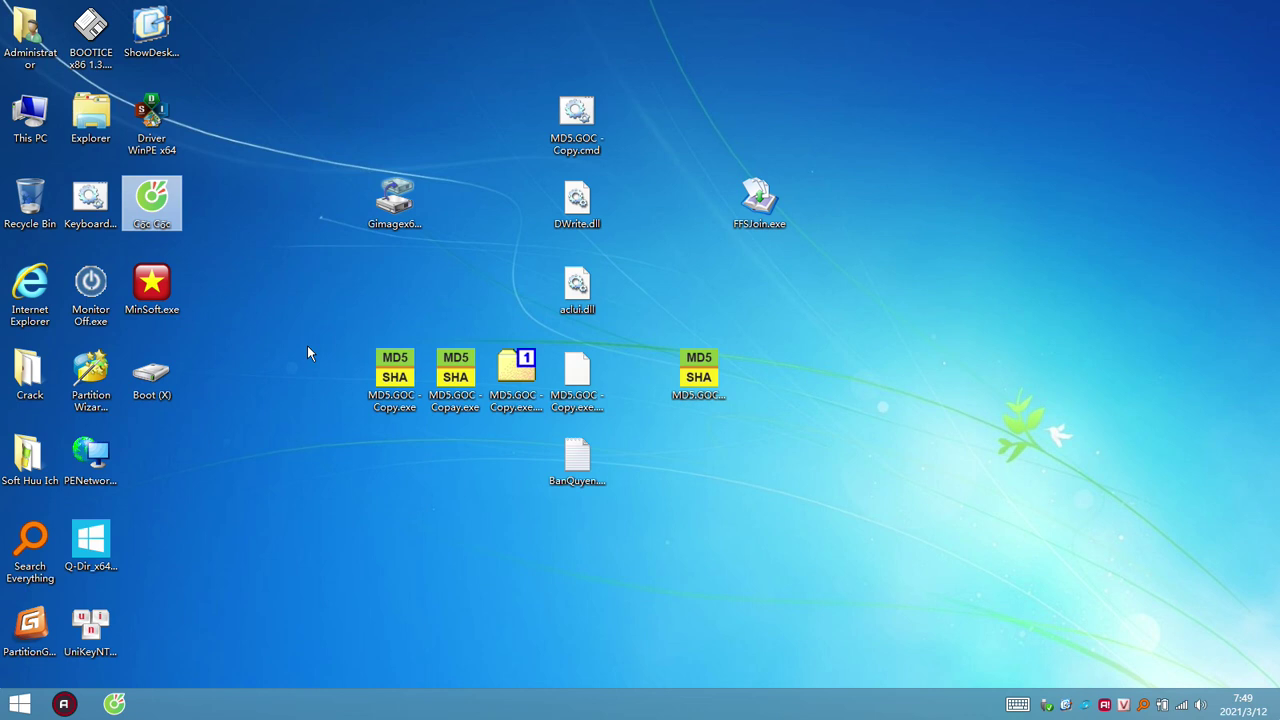
left_click(285, 254)
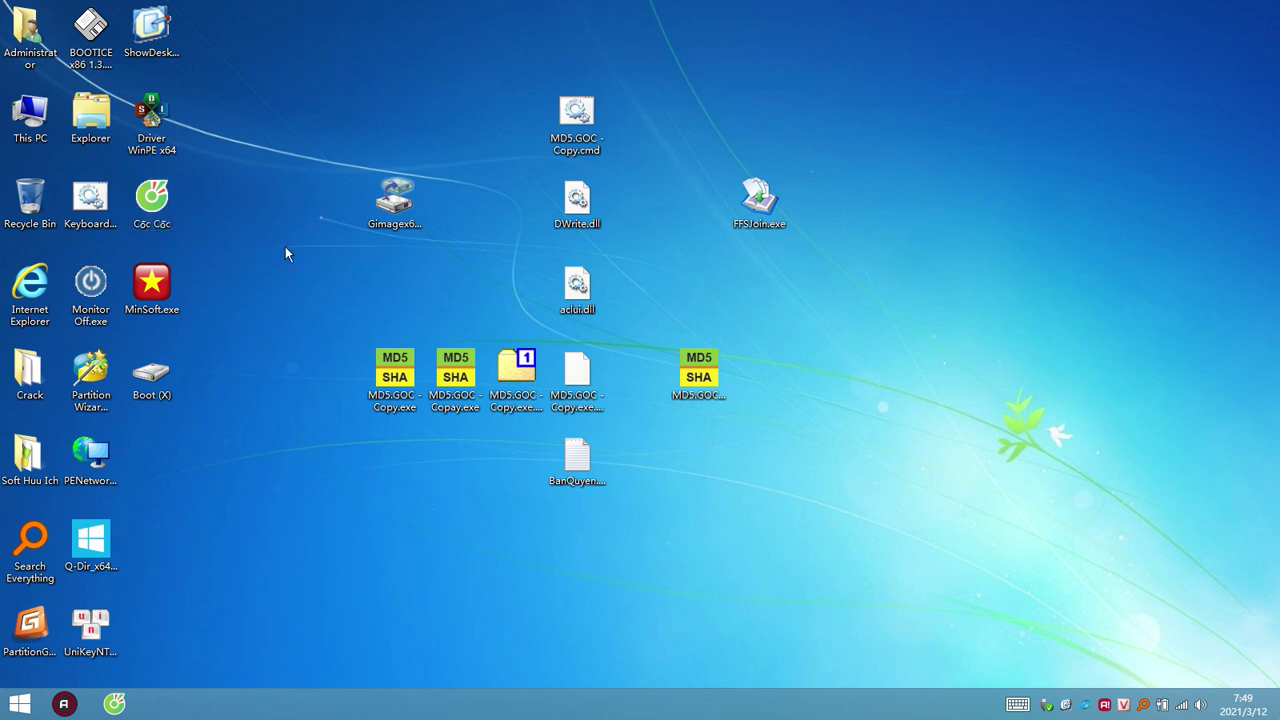